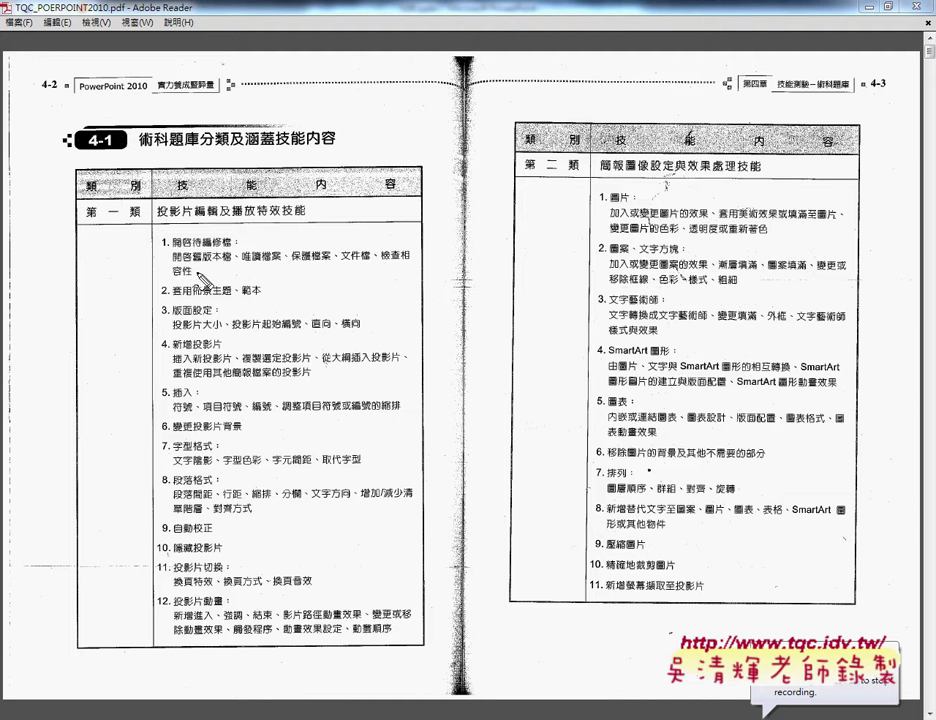
Step: Mark 編輯, 第一, 開啟, 文件檔, 佈景主題, 起始編號, 字型 and 段落格式 in red
left_click_drag(197, 221, 305, 221)
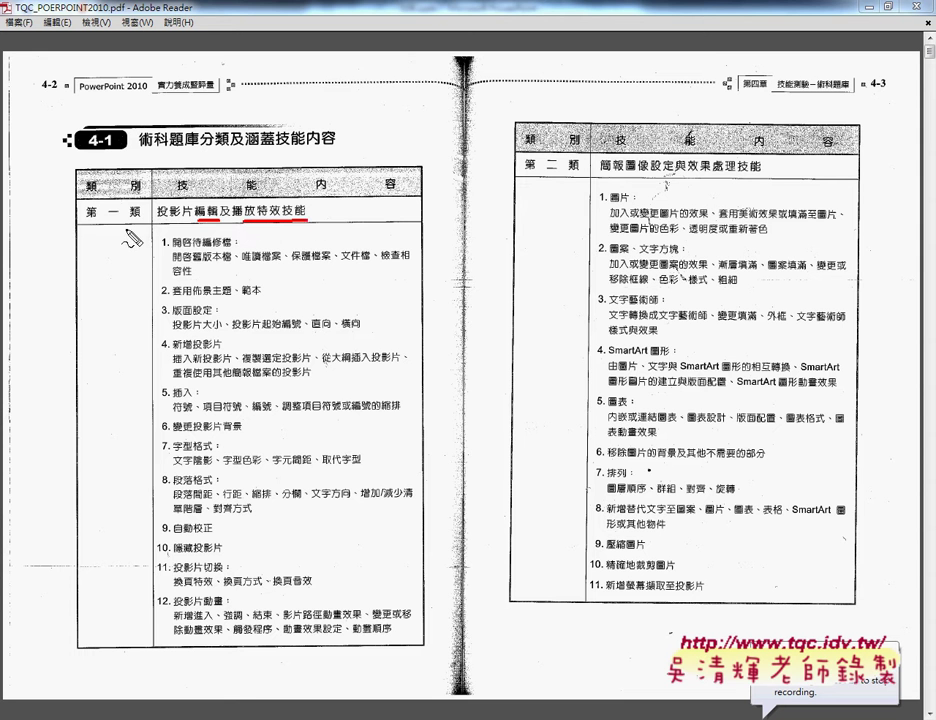
left_click_drag(126, 207, 131, 221)
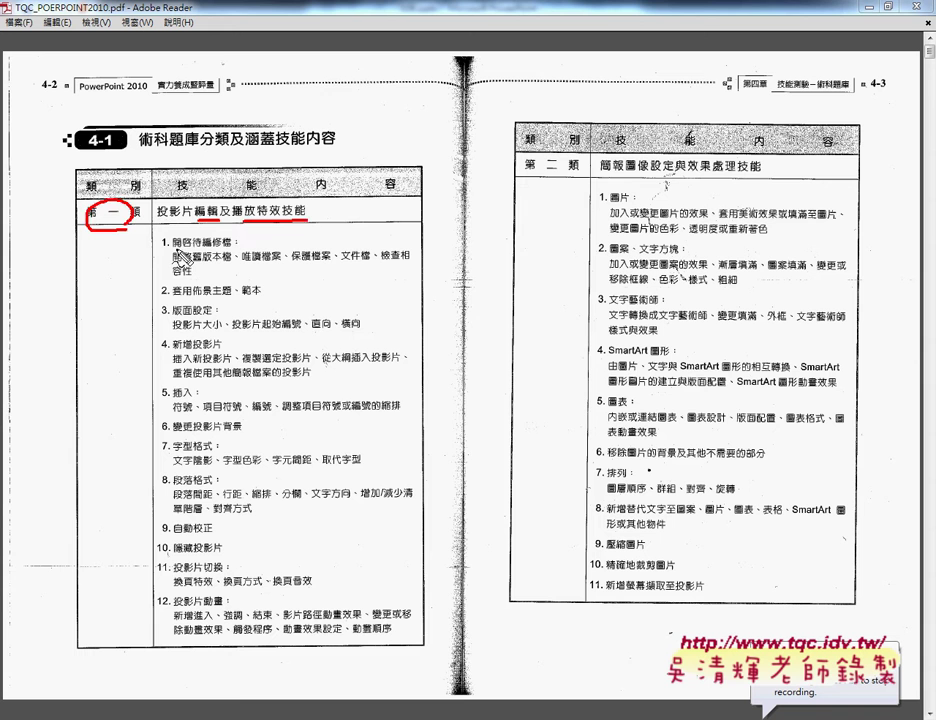
left_click_drag(172, 249, 186, 250)
left_click_drag(341, 266, 369, 263)
left_click_drag(190, 298, 262, 297)
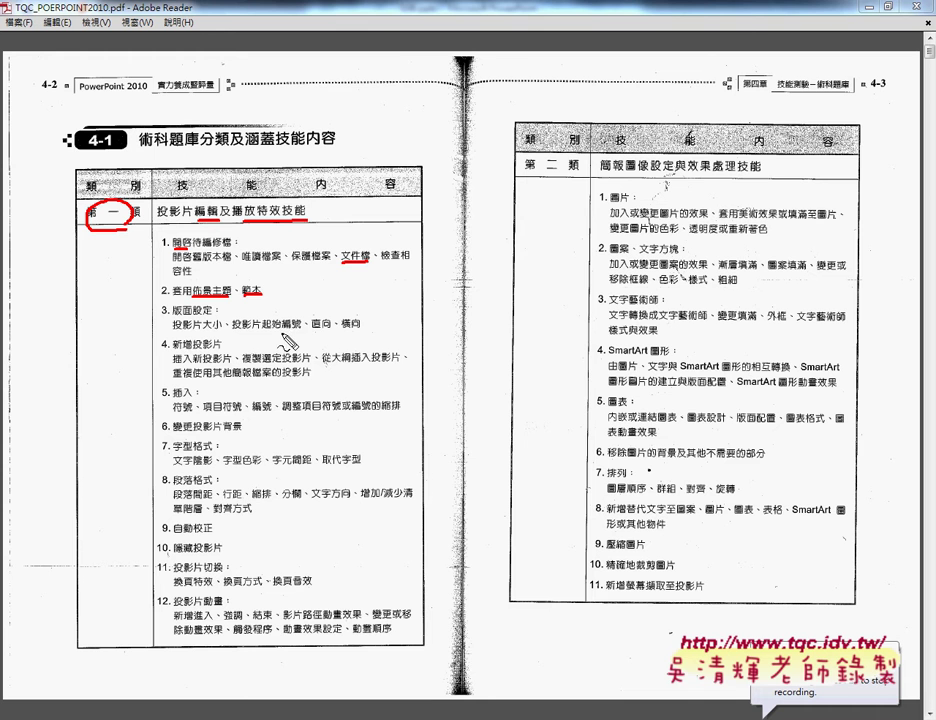
left_click_drag(264, 331, 303, 331)
left_click_drag(172, 452, 213, 452)
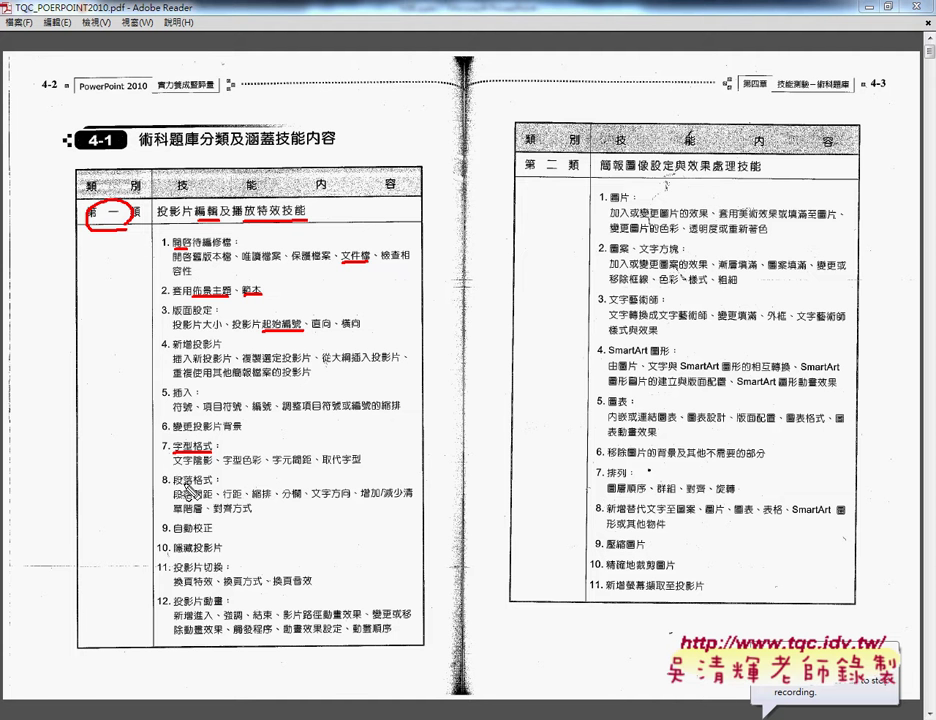
left_click_drag(176, 487, 211, 488)
Step: Clear the red pen marks and scroll down to pages 4-20 and 4-21
key("Escape")
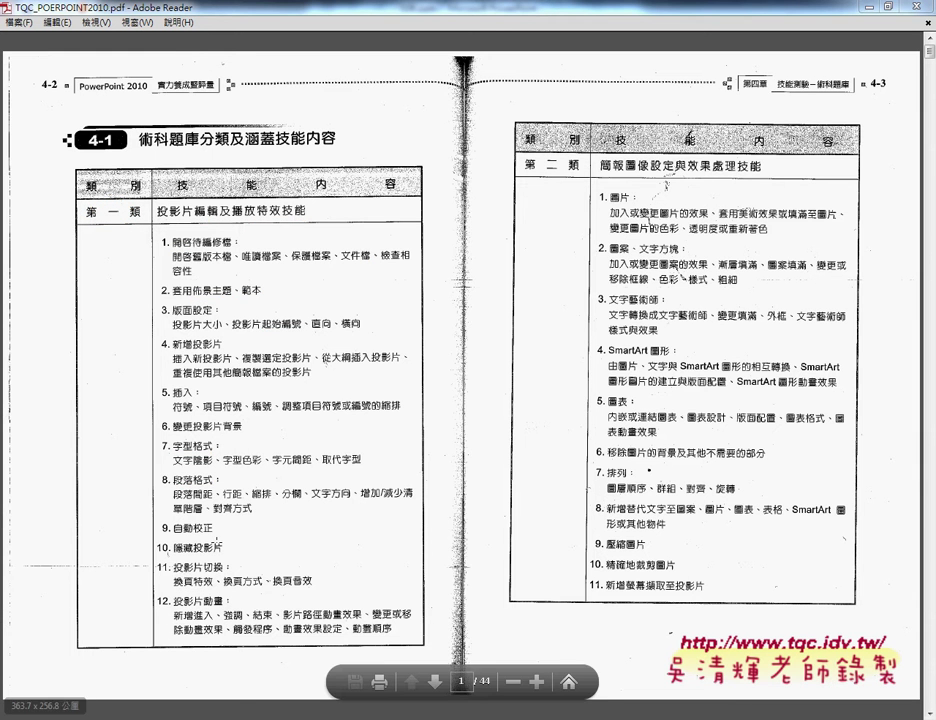
scroll(931, 518, "down", 1)
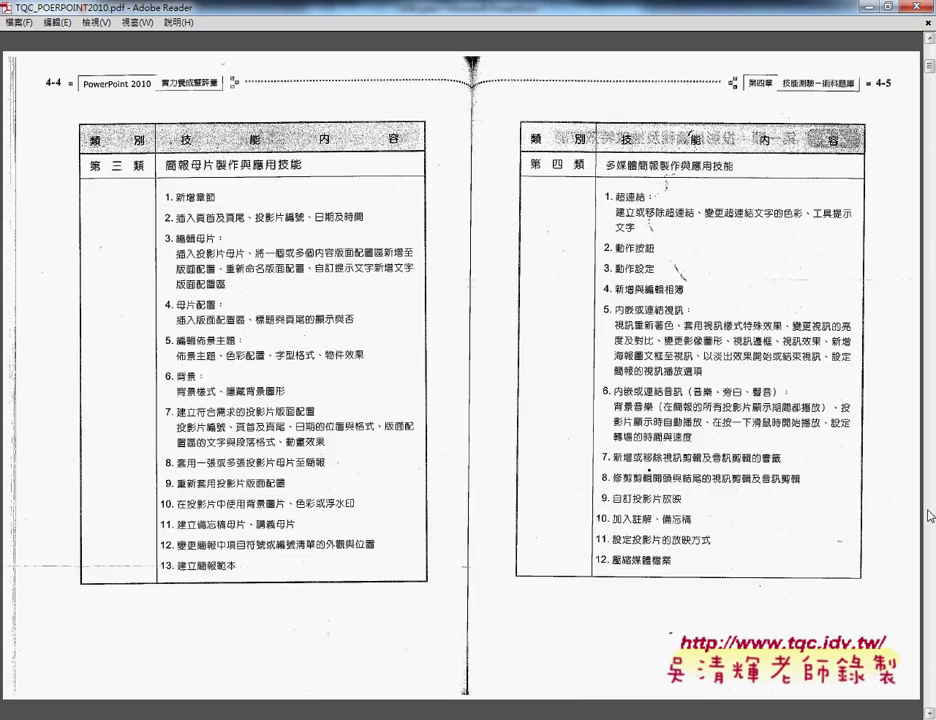
scroll(930, 515, "down", 2)
scroll(931, 517, "down", 4)
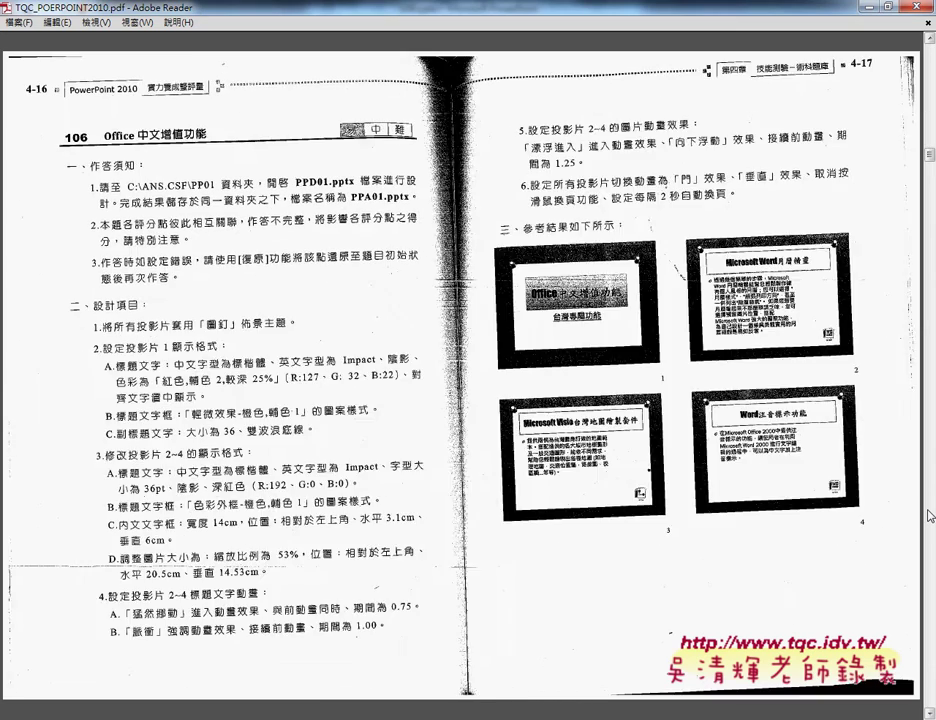
scroll(930, 516, "down", 2)
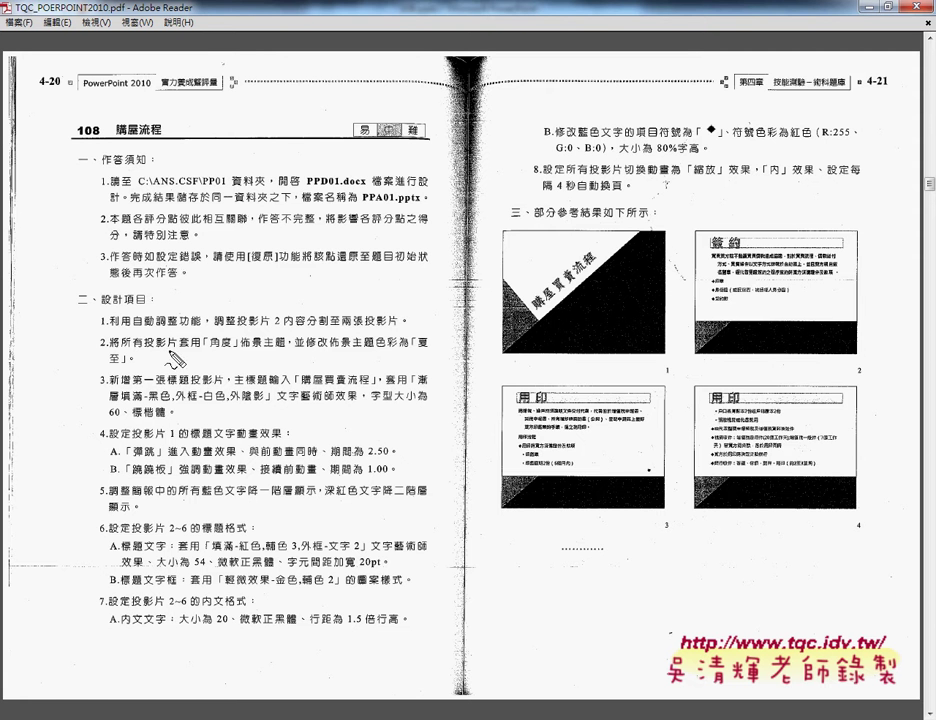
Step: Underline 108, 自動調整功能, 投影片 2 and 分割 in red
left_click_drag(78, 141, 162, 141)
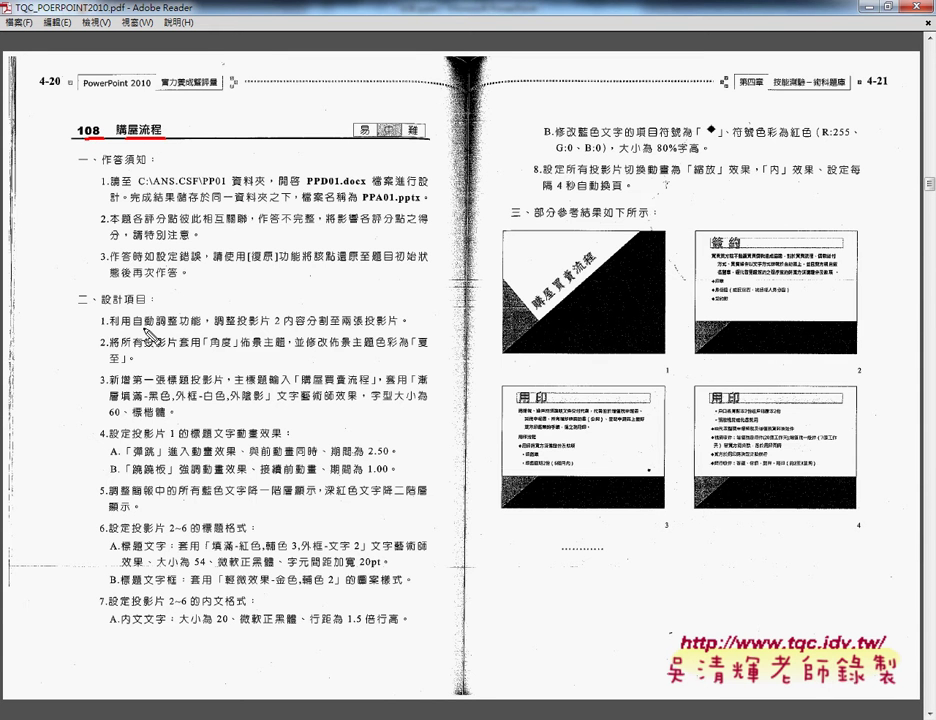
left_click_drag(145, 327, 198, 326)
mouse_move(241, 327)
left_mouse_down()
mouse_move(286, 326)
mouse_move(238, 309)
left_mouse_up()
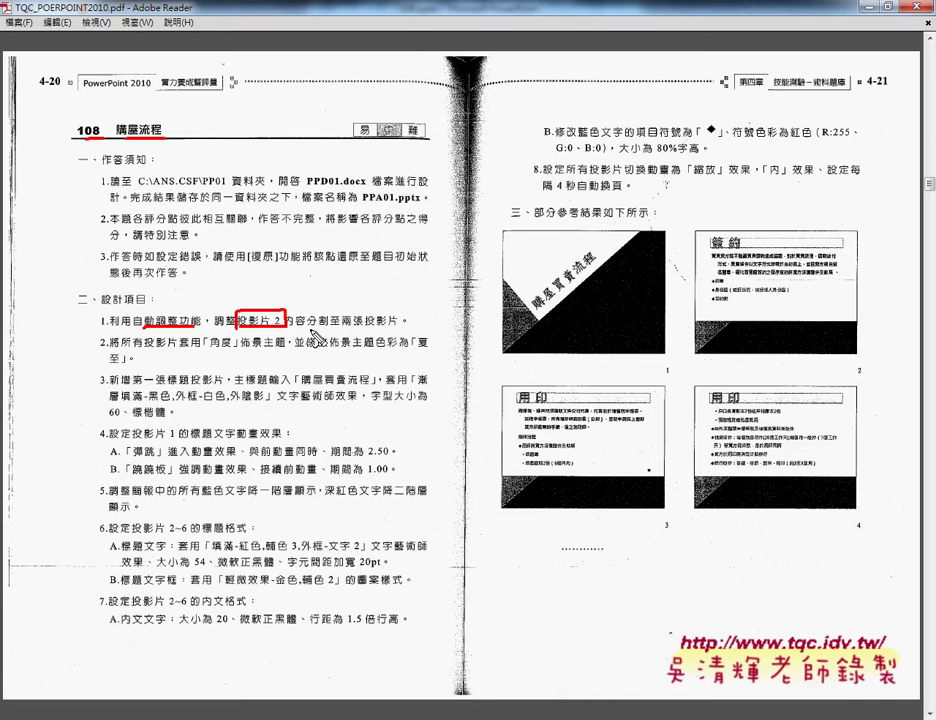
left_click_drag(308, 326, 398, 327)
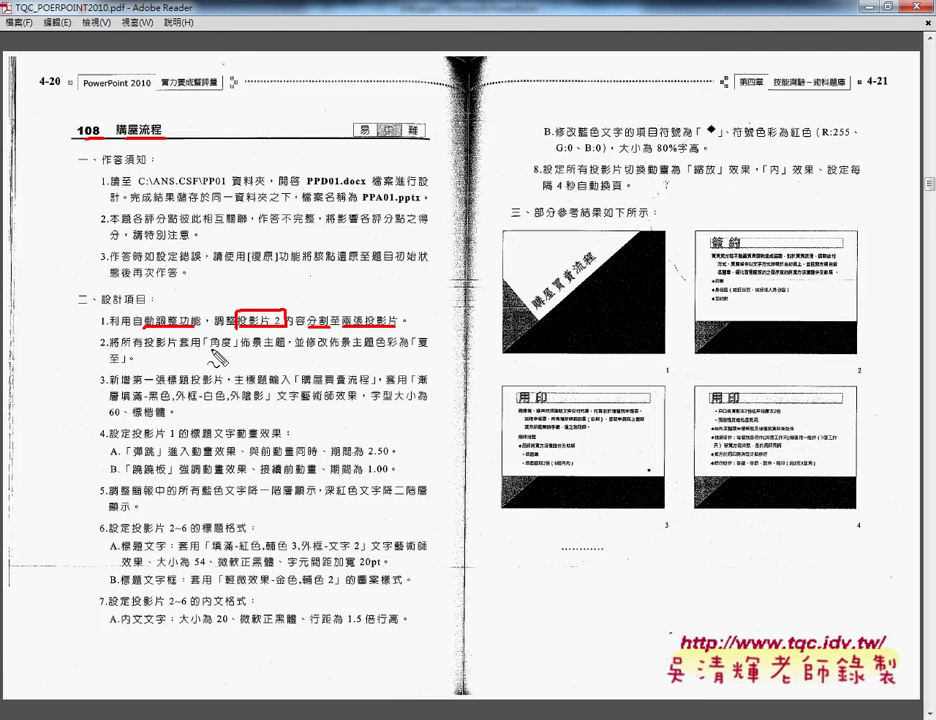
Step: Underline 角度, 色彩, 佈景主題 and 夏至 in requirement 2, then box reference slide 1
left_click_drag(206, 350, 282, 366)
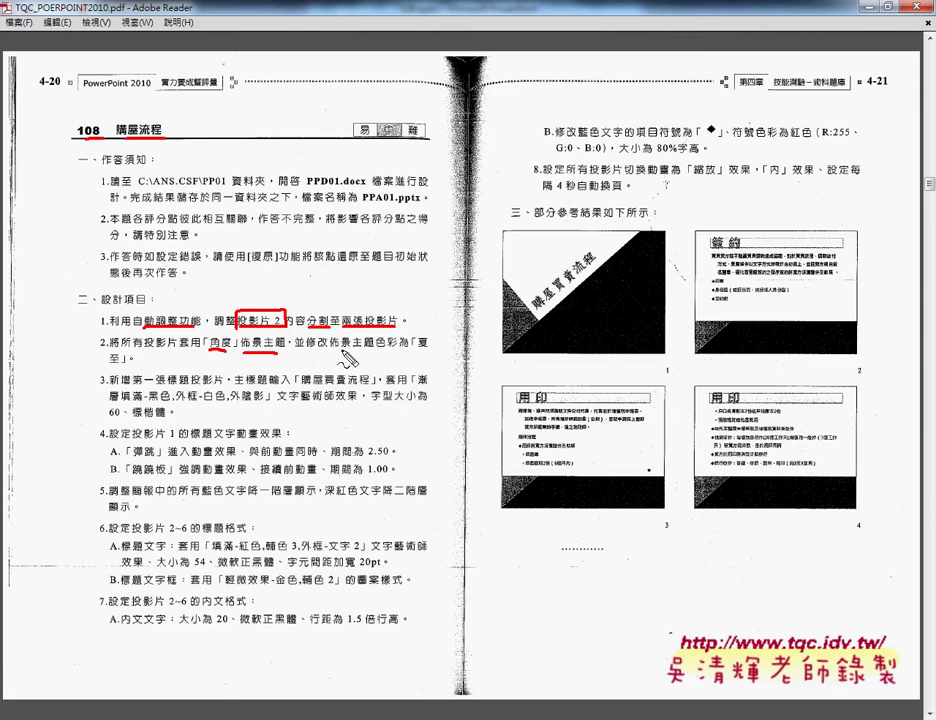
left_click_drag(378, 350, 400, 352)
left_click_drag(336, 352, 430, 354)
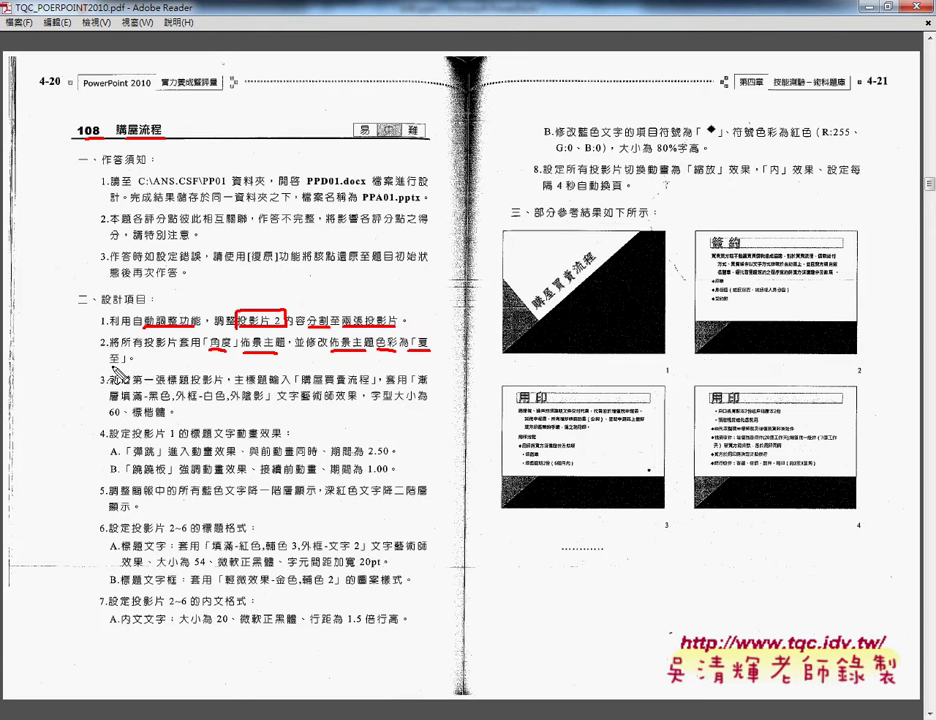
left_click_drag(110, 366, 129, 366)
mouse_move(497, 222)
left_mouse_down()
mouse_move(486, 314)
mouse_move(648, 226)
mouse_move(690, 383)
mouse_move(670, 372)
left_mouse_up()
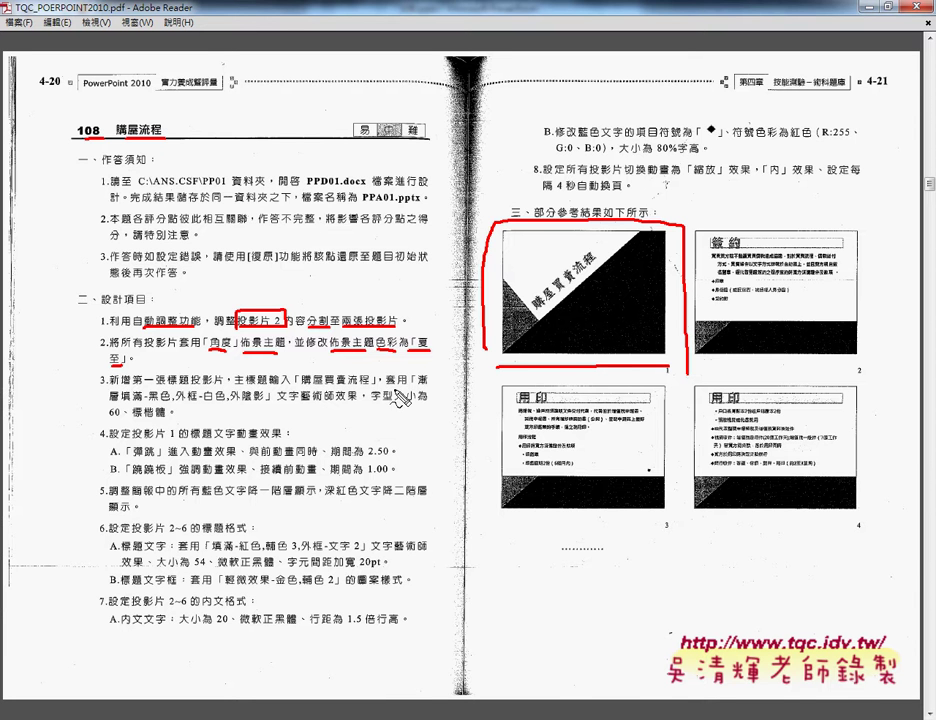
Step: Underline 文字藝術師, 投影片 1, 文字 and 蹺蹺板, with an arrow to reference slide 1
left_click_drag(277, 405, 356, 406)
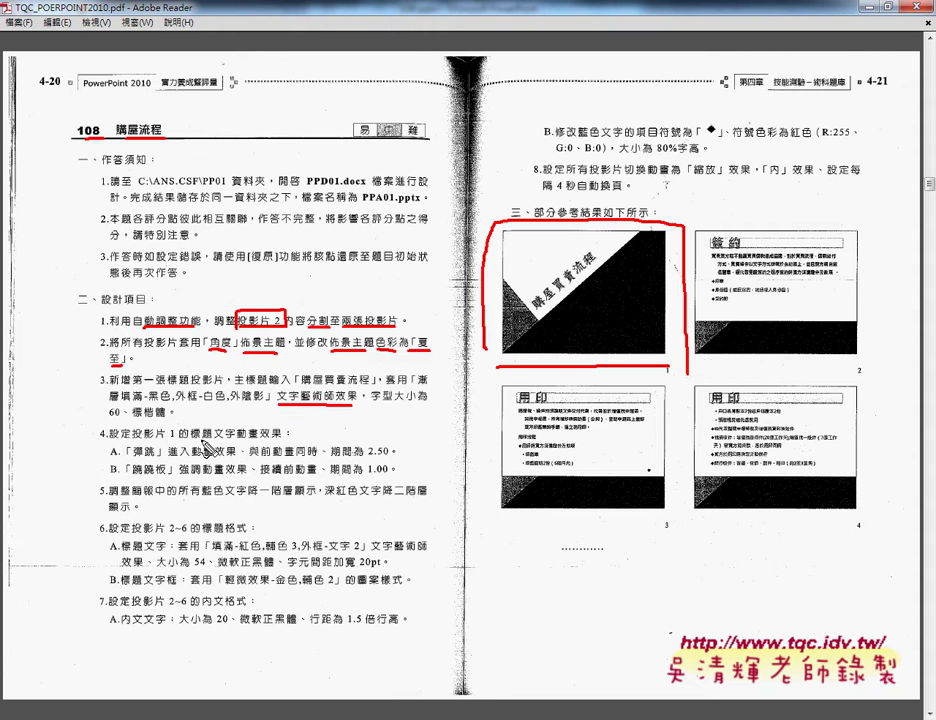
mouse_move(134, 440)
left_mouse_down()
mouse_move(179, 440)
mouse_move(255, 327)
left_mouse_up()
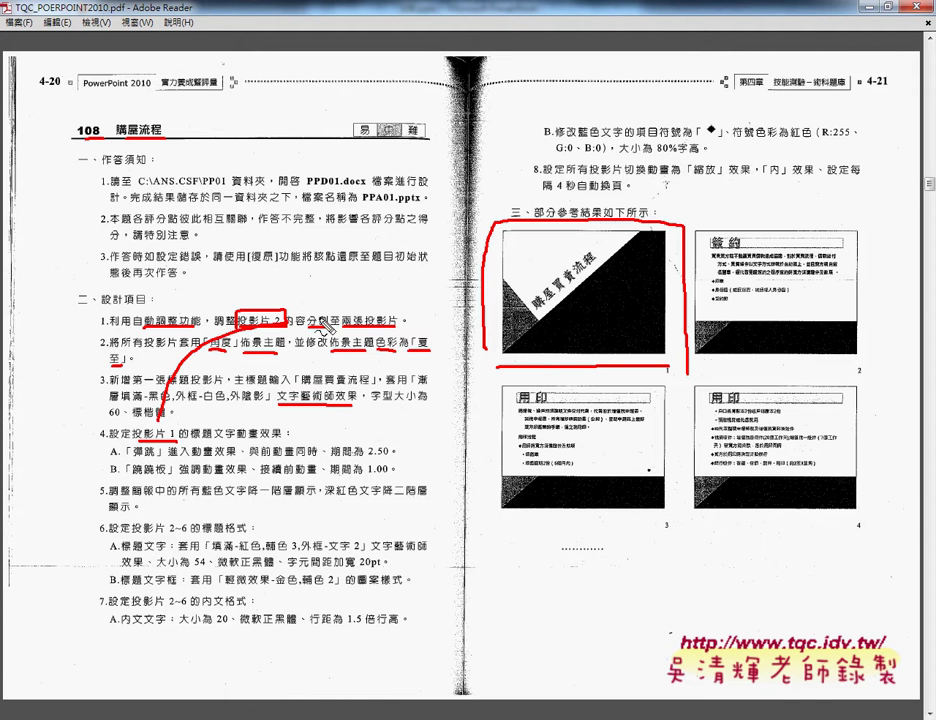
mouse_move(333, 327)
left_mouse_down()
mouse_move(472, 309)
mouse_move(474, 326)
left_mouse_up()
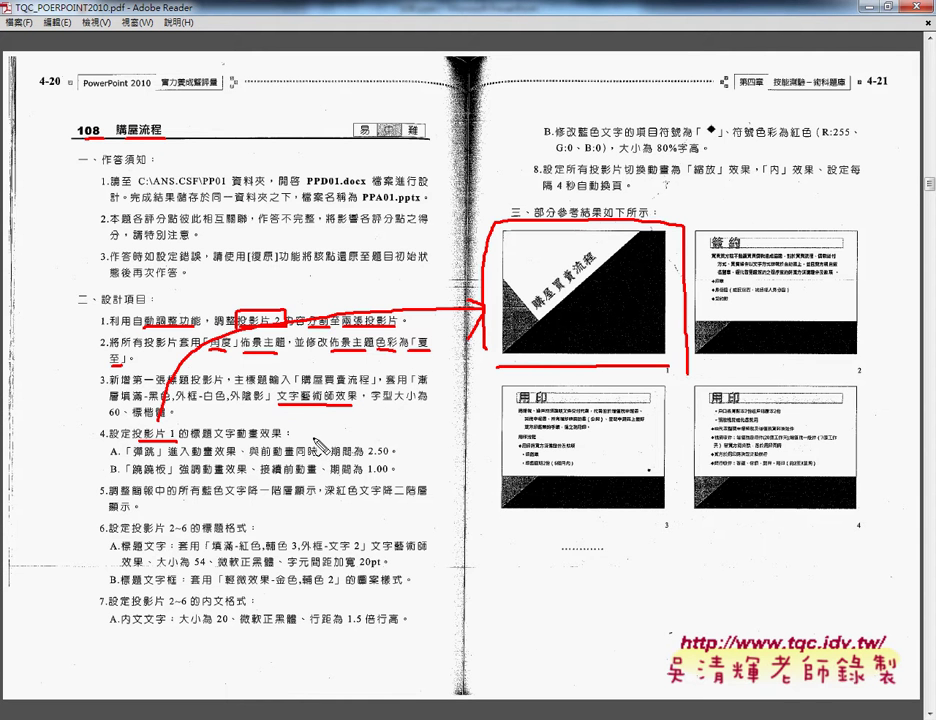
left_click_drag(217, 439, 262, 440)
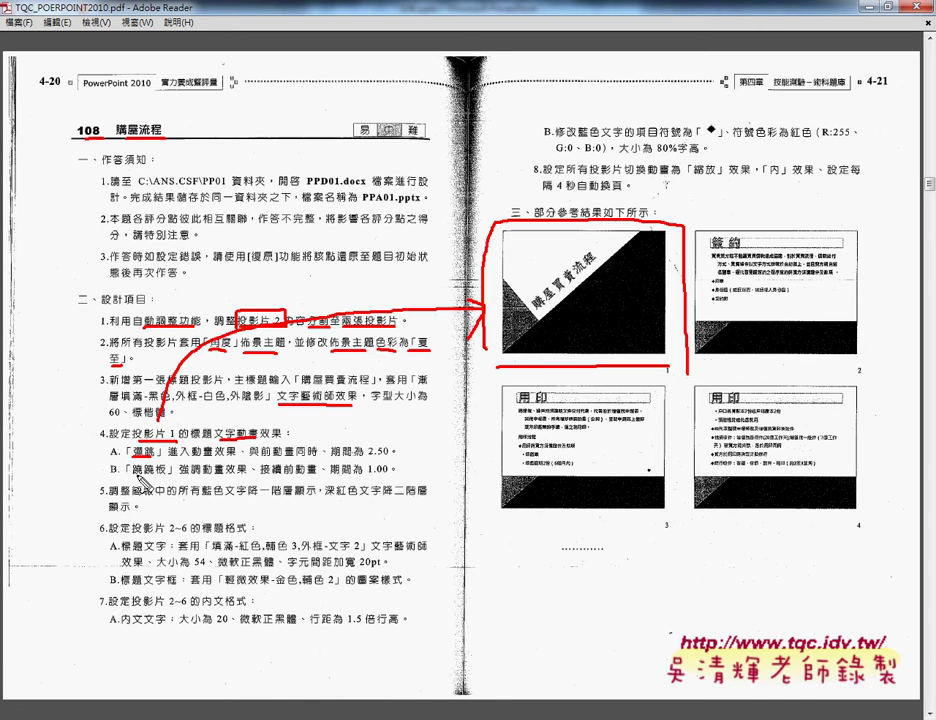
left_click_drag(134, 477, 165, 478)
Step: Underline 藍色, 一階層, 二階層 and 標題文字 in requirements 5 and 6A
left_click_drag(201, 500, 226, 500)
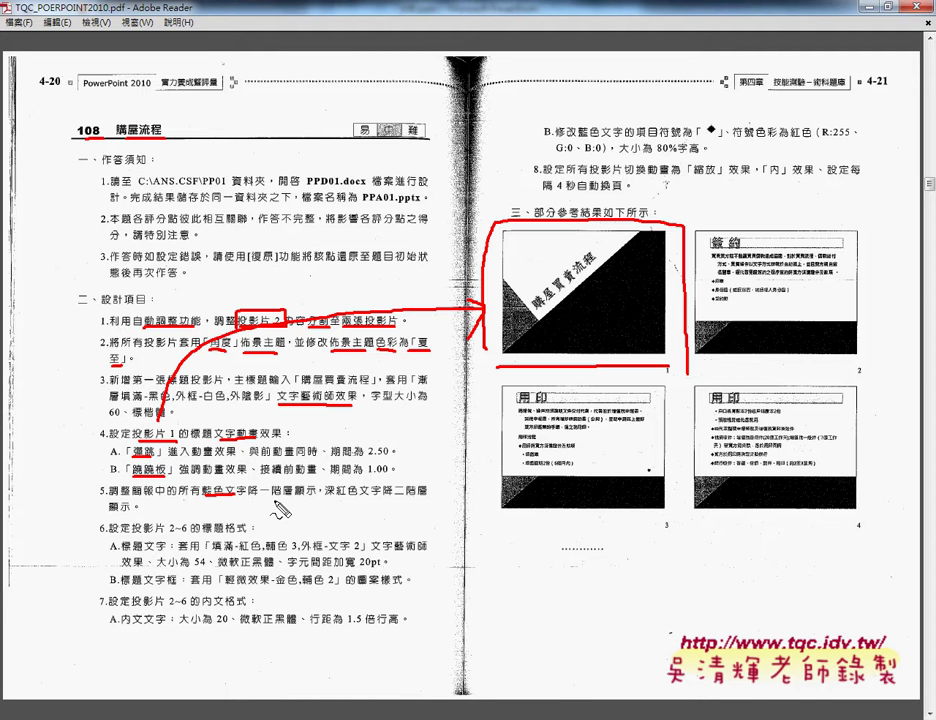
mouse_move(258, 498)
left_mouse_down()
mouse_move(286, 500)
mouse_move(259, 491)
mouse_move(251, 506)
left_mouse_up()
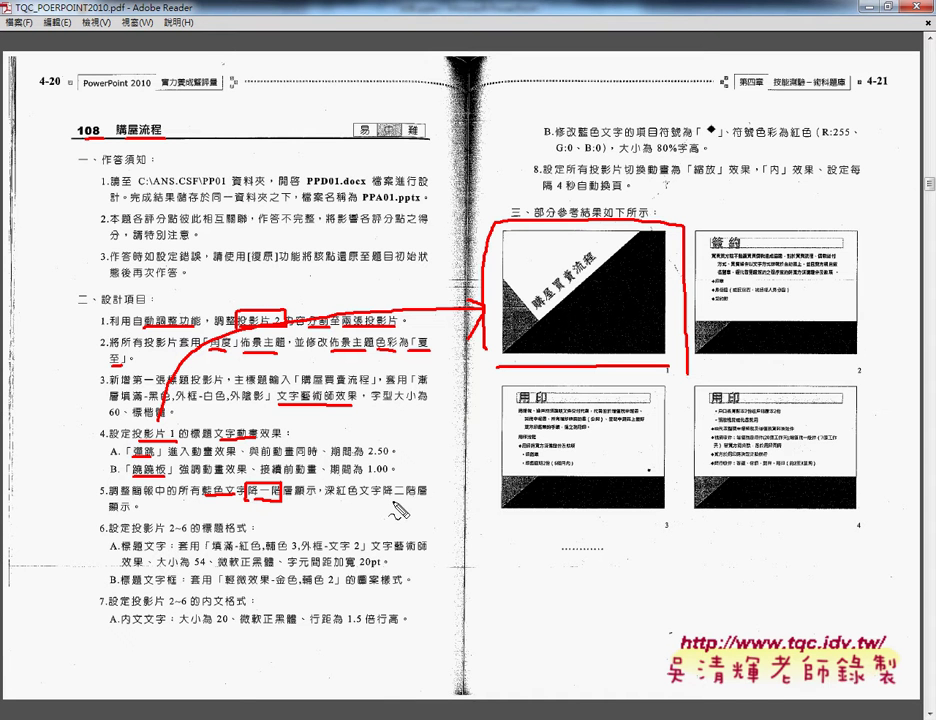
left_click_drag(385, 497, 425, 497)
left_click_drag(121, 554, 166, 553)
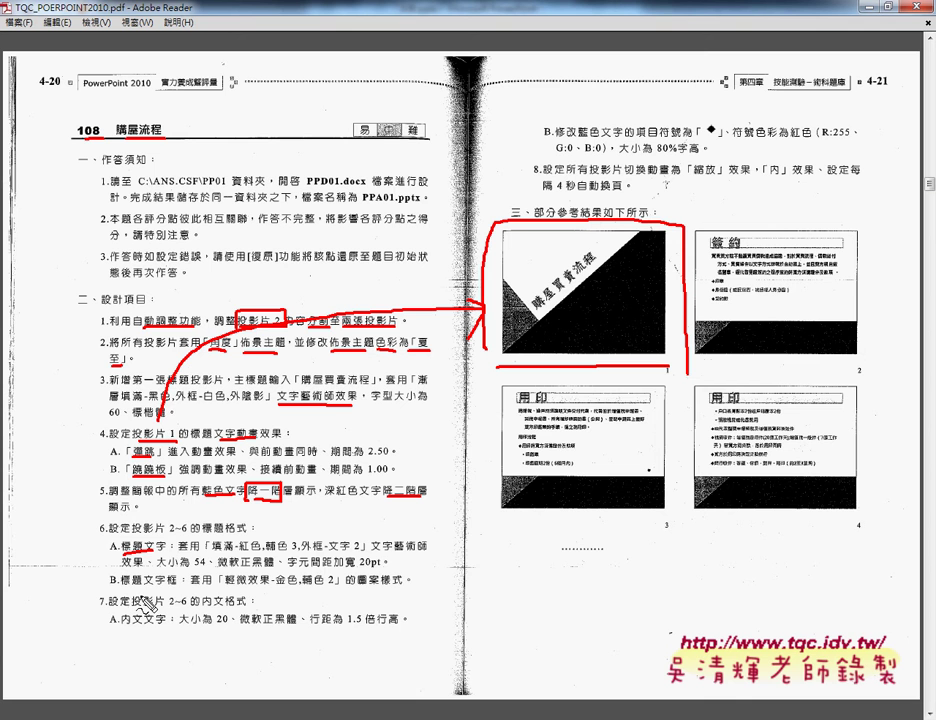
Step: Underline the 6B title text box wording, 圖案樣式, 項目符號 and 紅色 in red
left_click_drag(119, 585, 176, 592)
left_click_drag(362, 588, 403, 588)
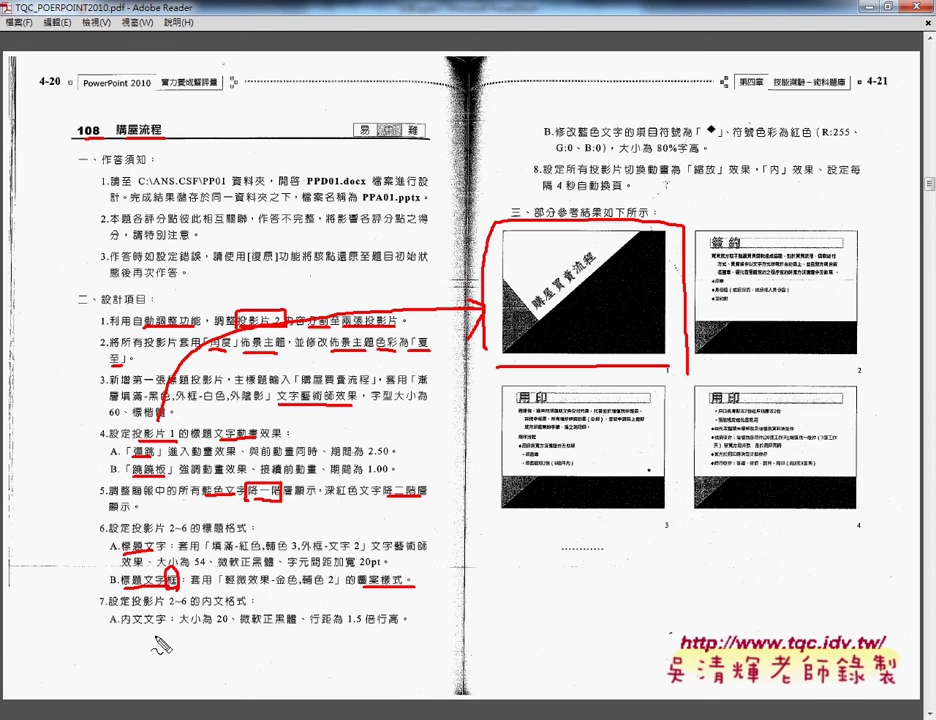
mouse_move(648, 130)
left_mouse_down()
mouse_move(724, 132)
mouse_move(716, 155)
left_mouse_up()
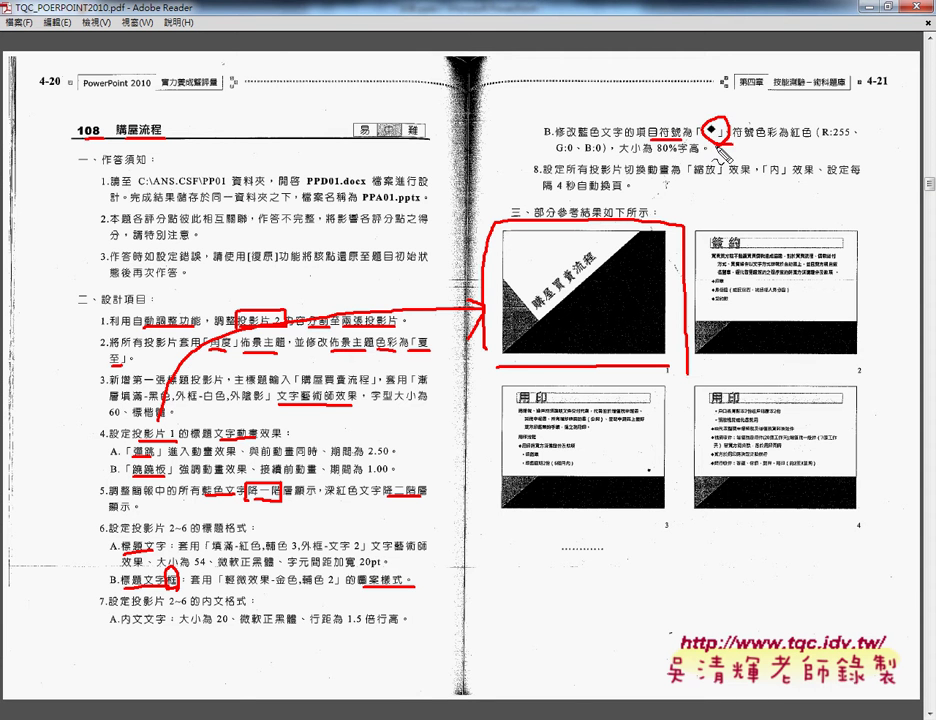
left_click_drag(790, 141, 811, 140)
Step: Underline 80%, 大小 and requirement 8's transition wording, then clear all red marks
left_click_drag(657, 152, 690, 151)
left_click_drag(619, 155, 641, 155)
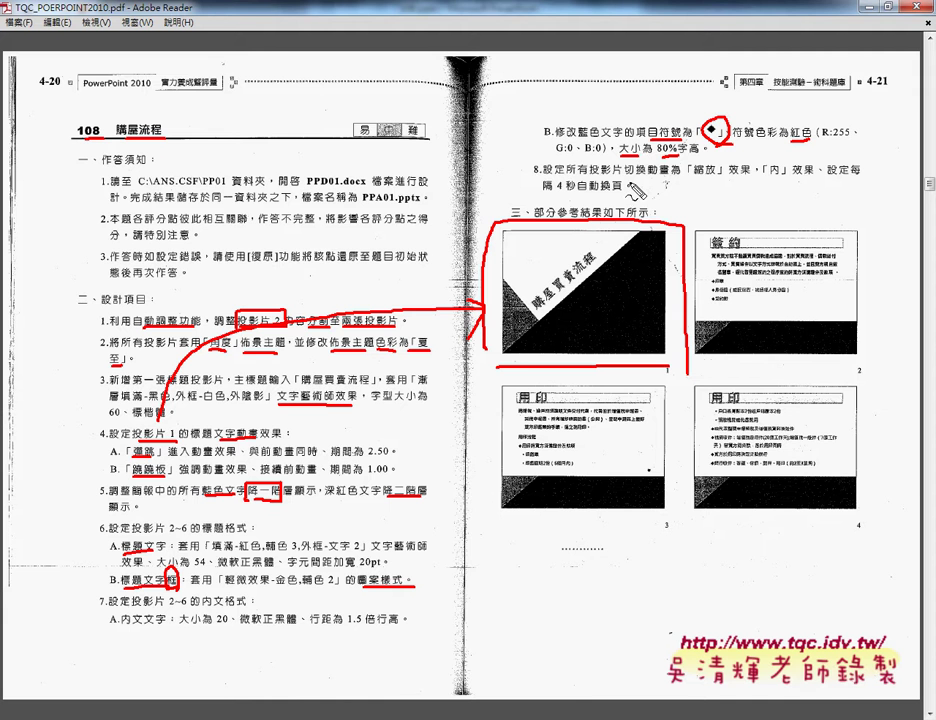
left_click_drag(584, 177, 652, 177)
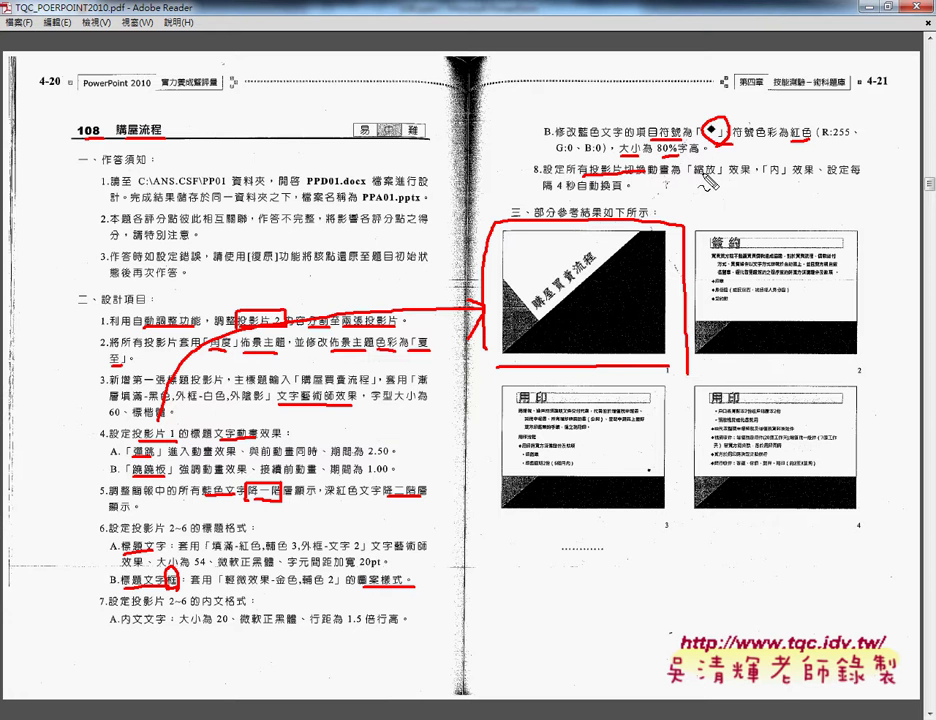
key("Escape")
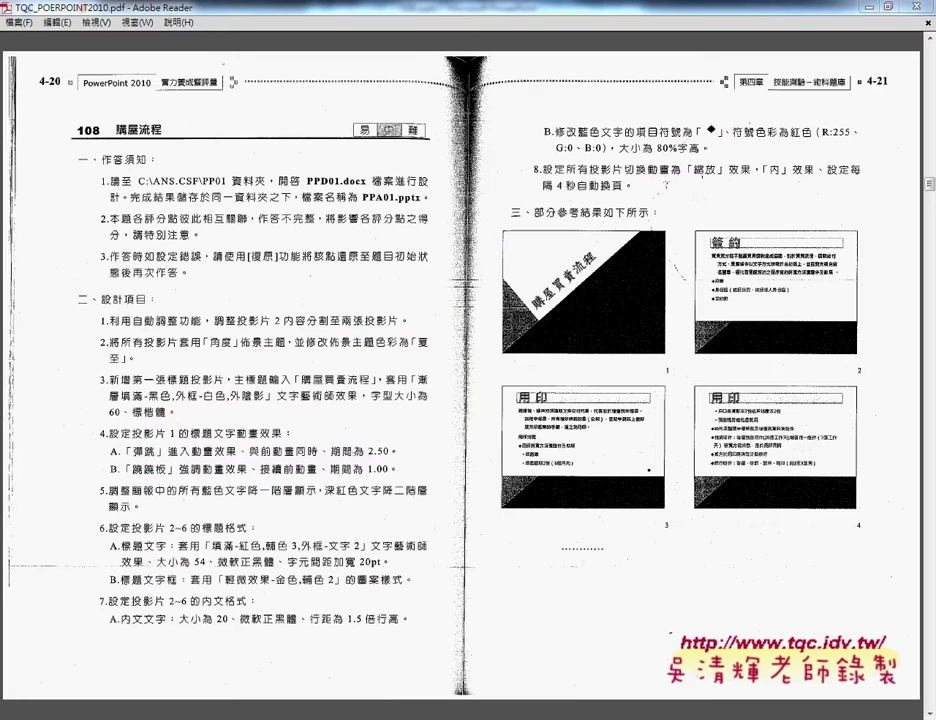
Step: Minimize Adobe Reader and PPD01, then go to slide 1 of 108.pptx
left_click(866, 6)
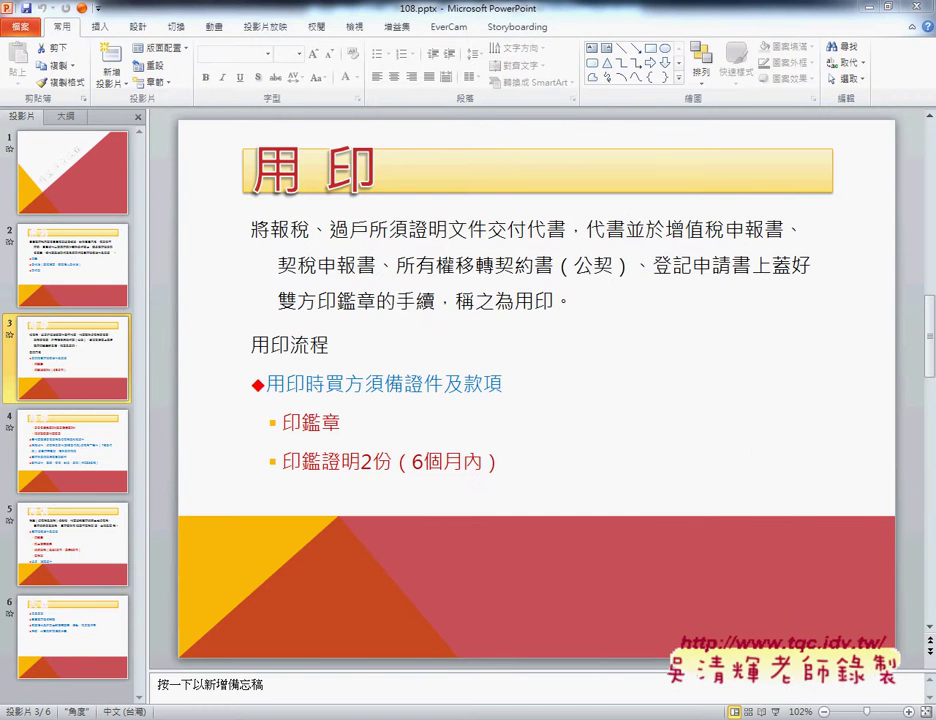
mouse_move(303, 719)
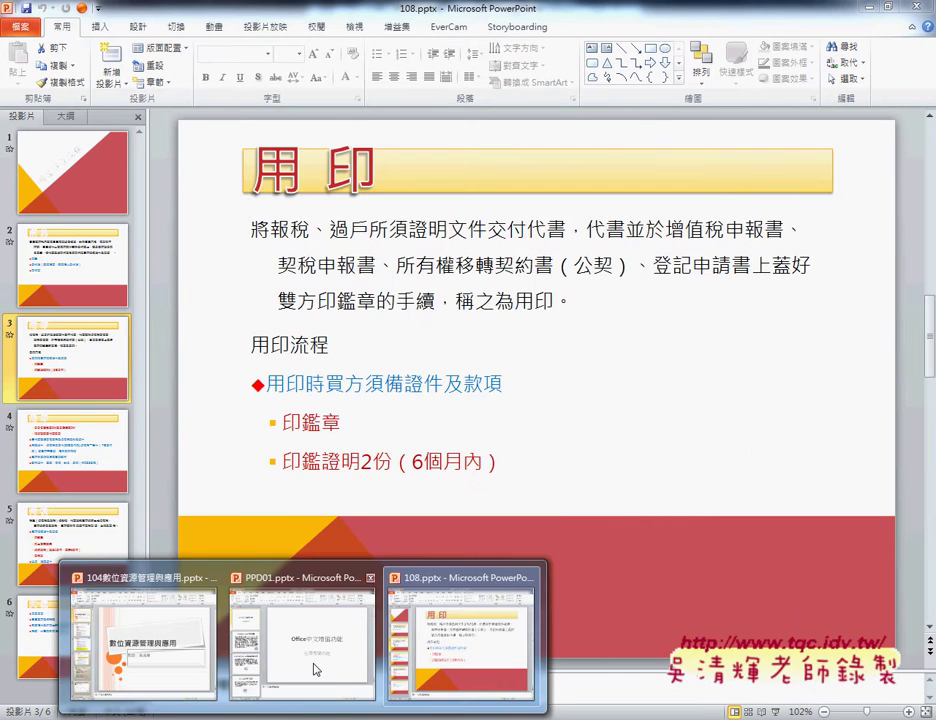
left_click(316, 669)
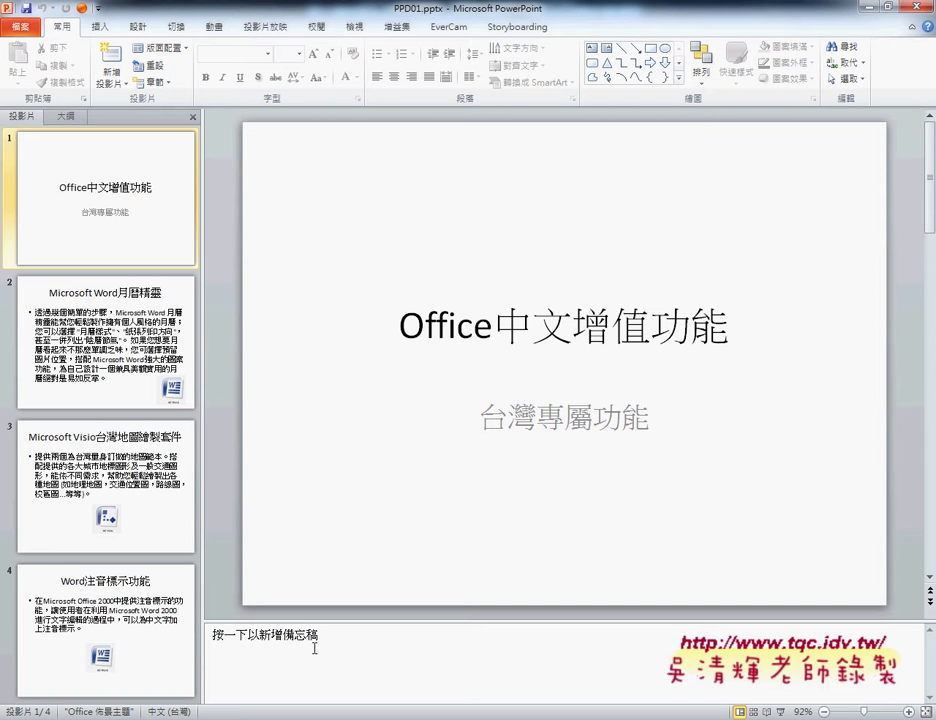
left_click(868, 10)
key("Home")
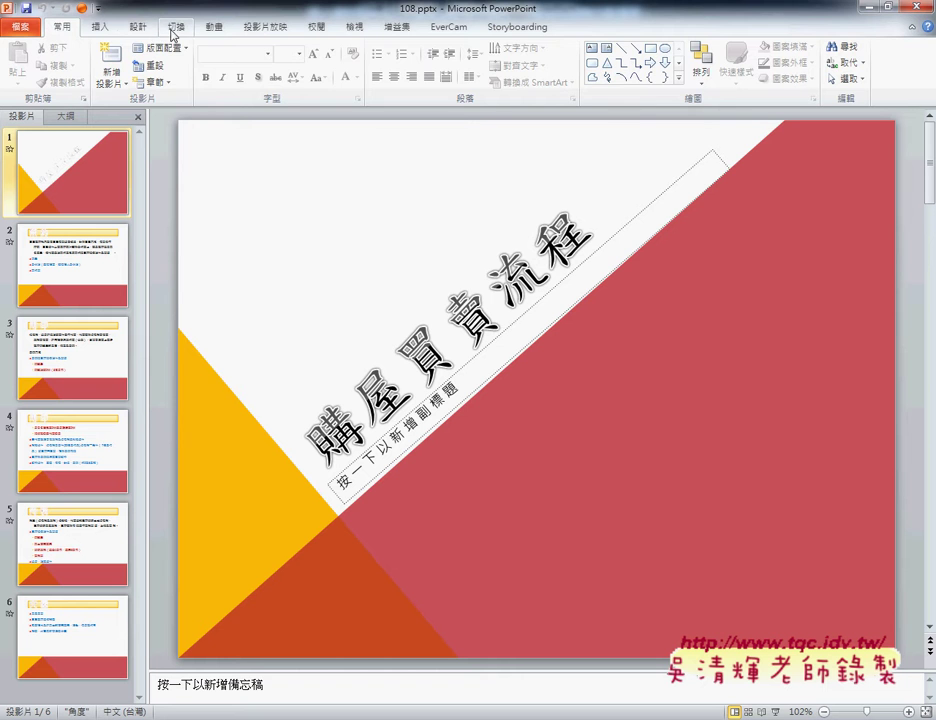
Step: Browse the theme gallery and colour schemes, closing both without applying changes
left_click(137, 30)
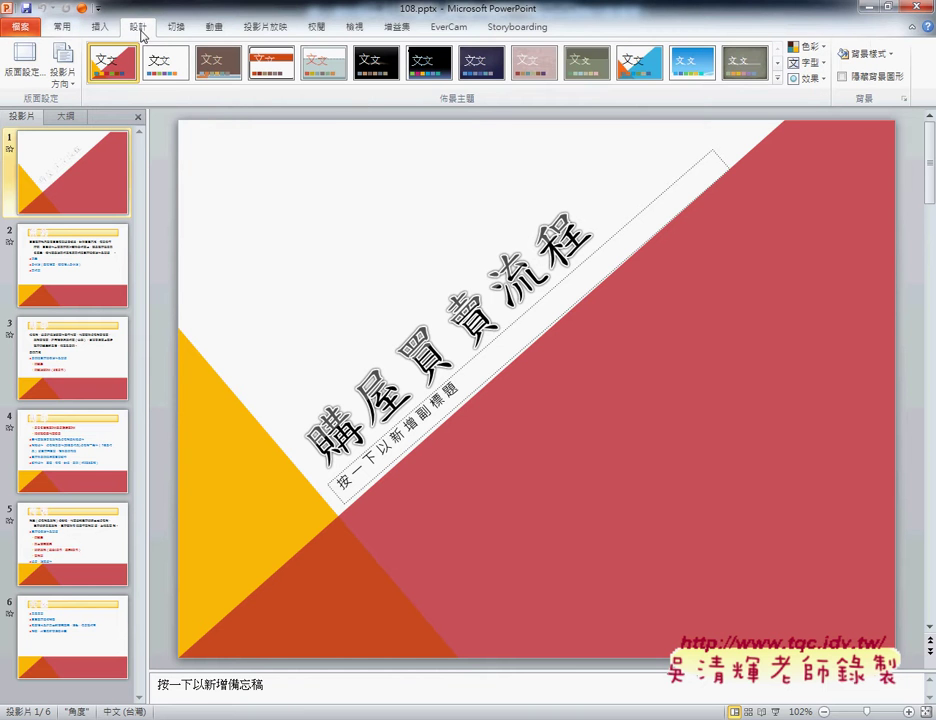
left_click(779, 80)
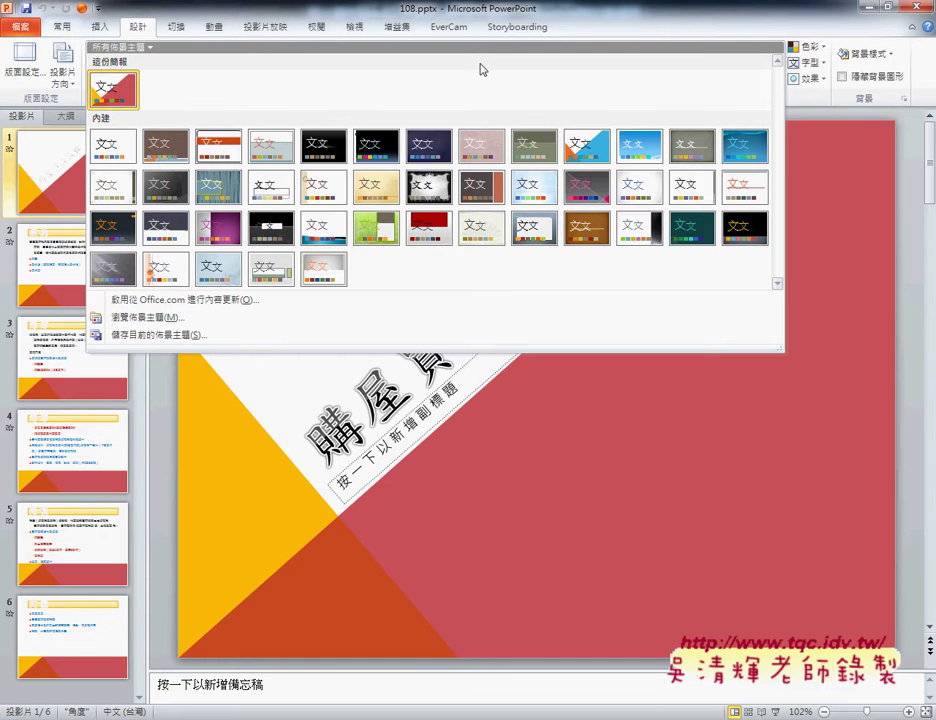
left_click(810, 38)
left_click(820, 47)
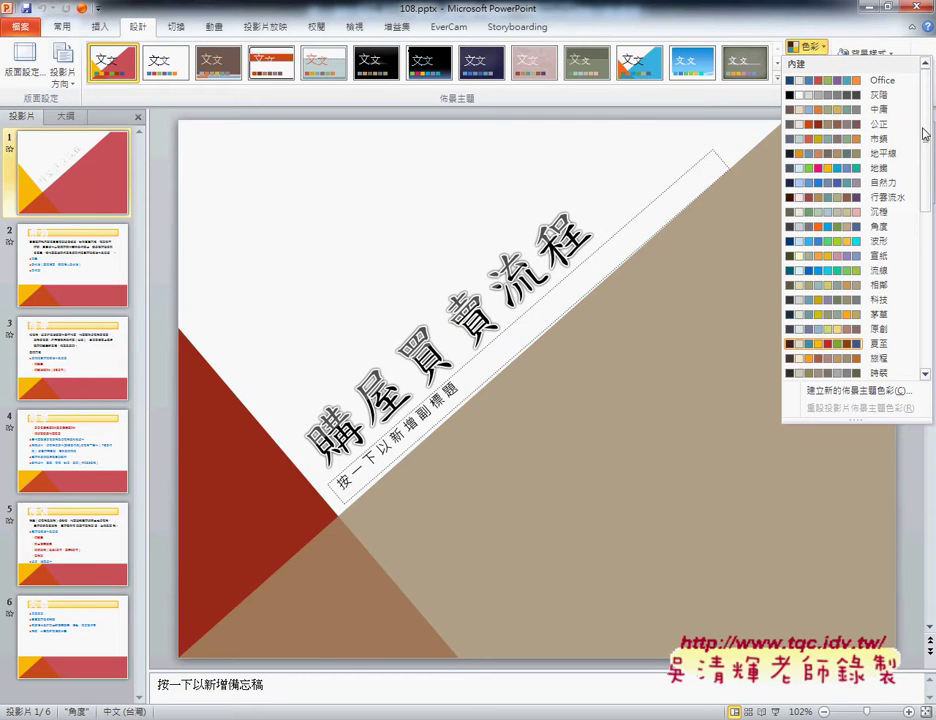
mouse_move(925, 133)
left_mouse_down()
mouse_move(929, 295)
mouse_move(932, 155)
left_mouse_up()
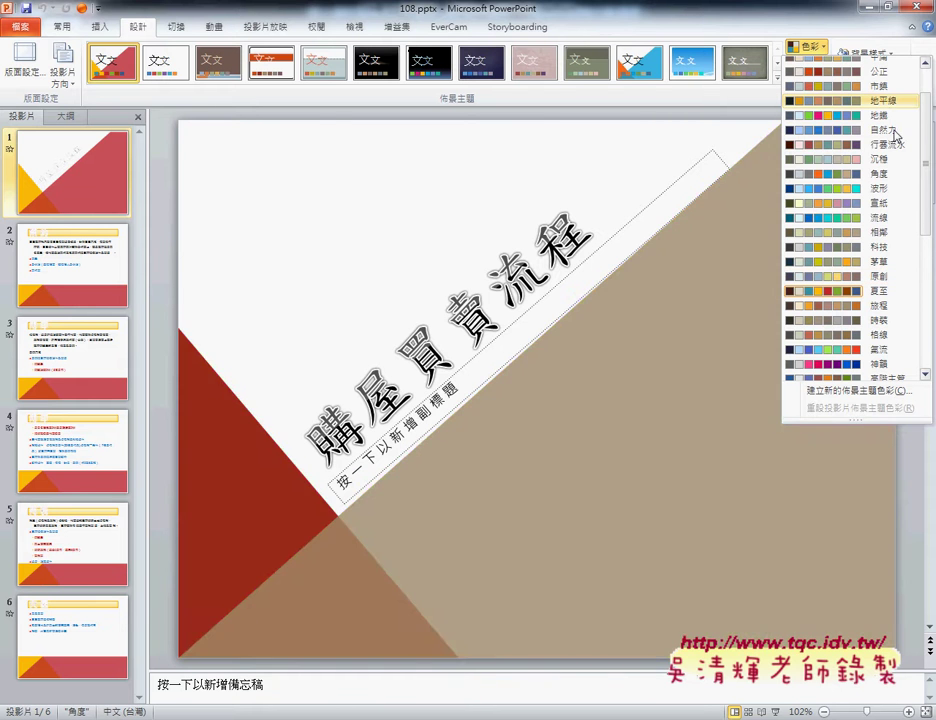
scroll(924, 113, "up", 2)
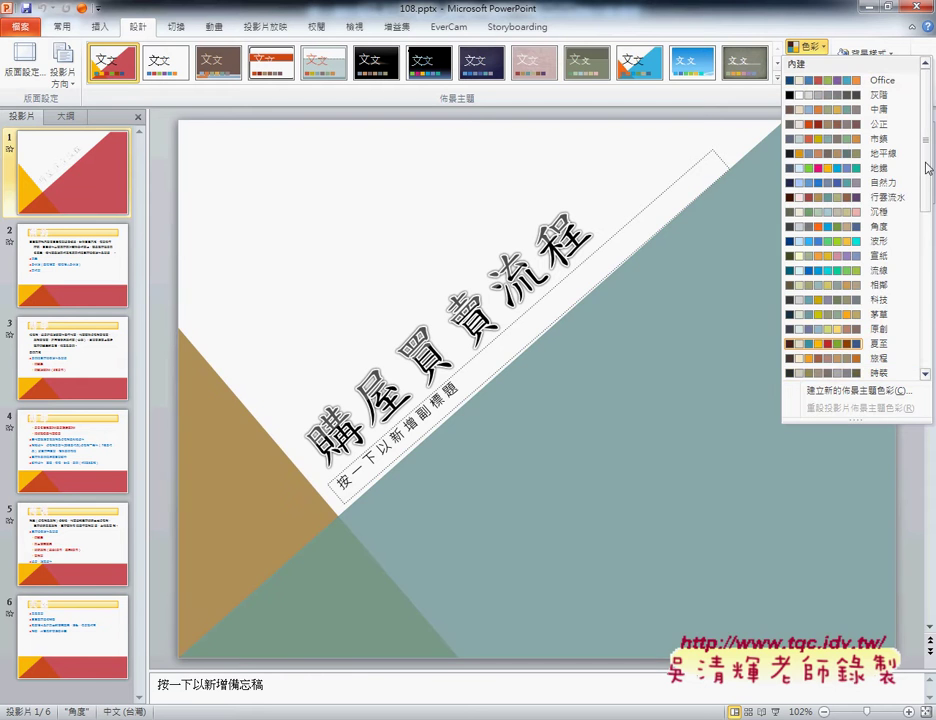
left_click_drag(928, 168, 932, 362)
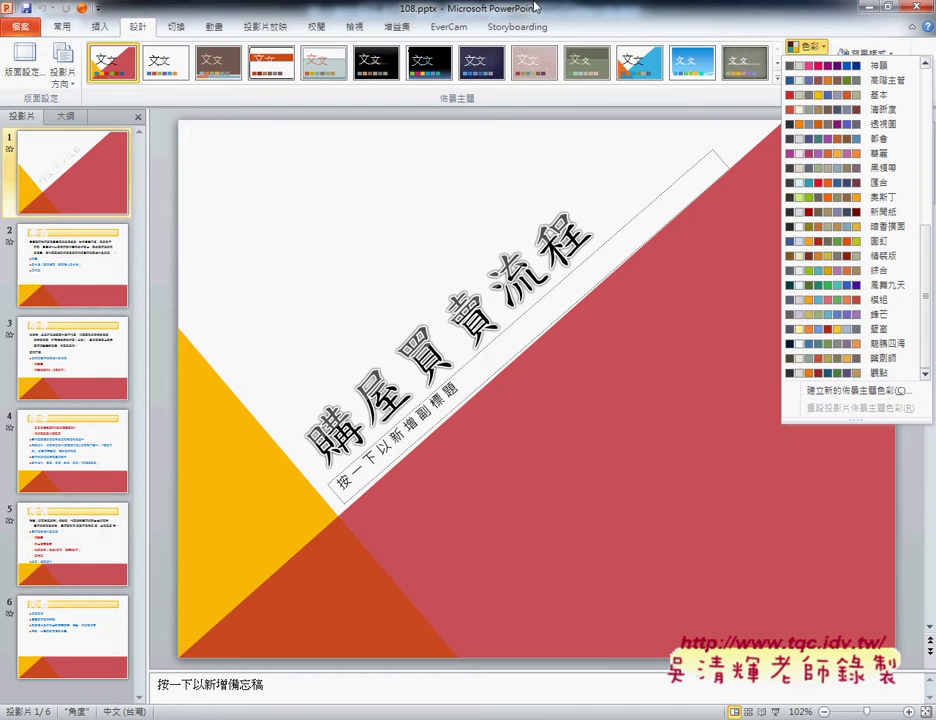
left_click(535, 6)
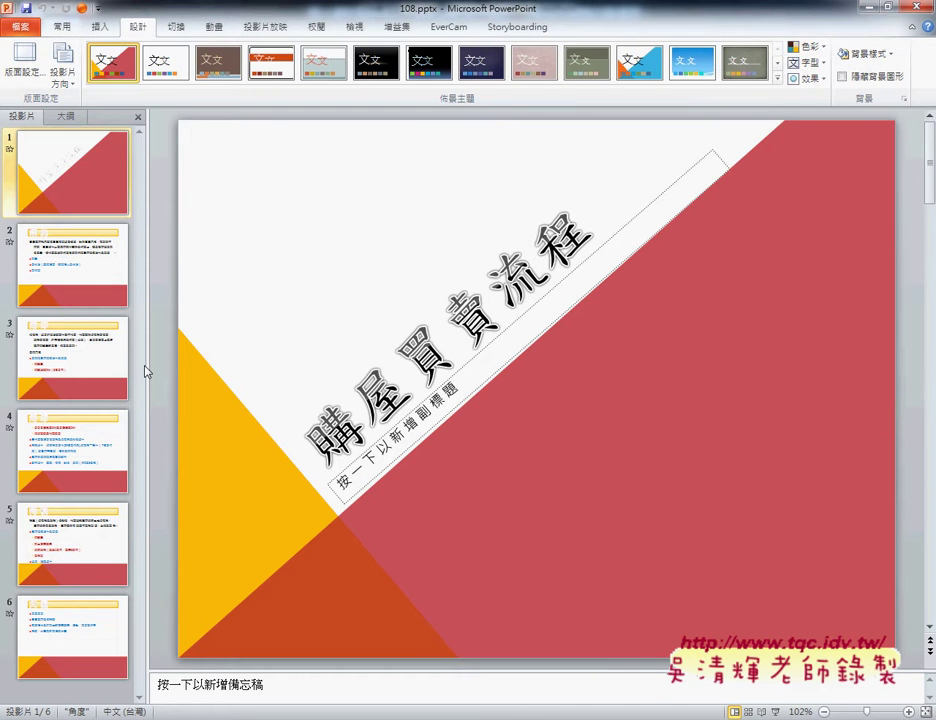
Step: Place the caret in slide 3's 印鑑章 body-text line
left_click(125, 362)
left_click(278, 384)
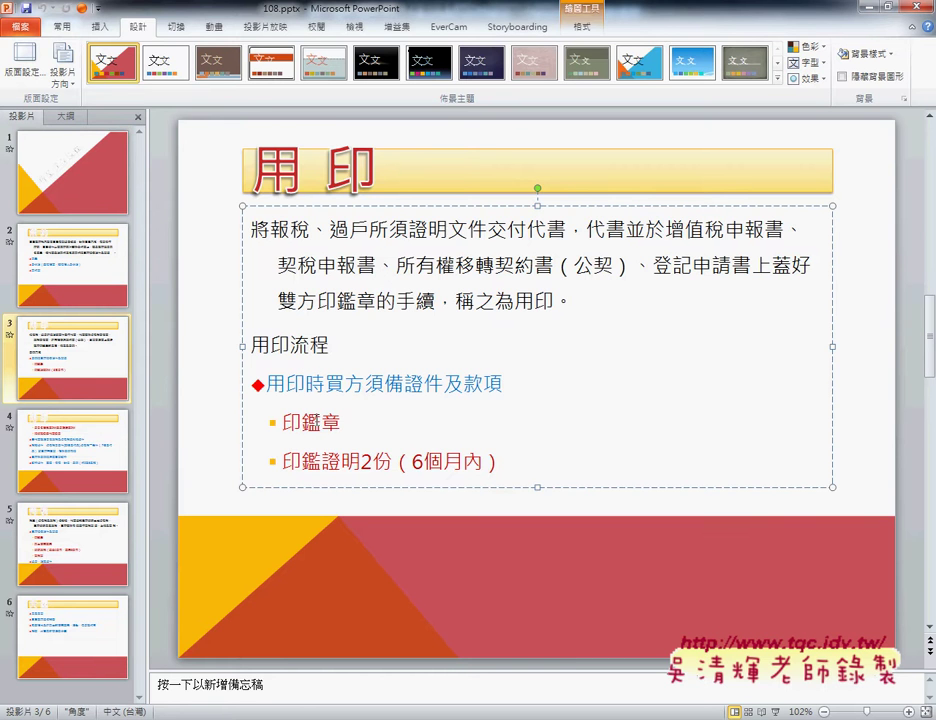
left_click(320, 422)
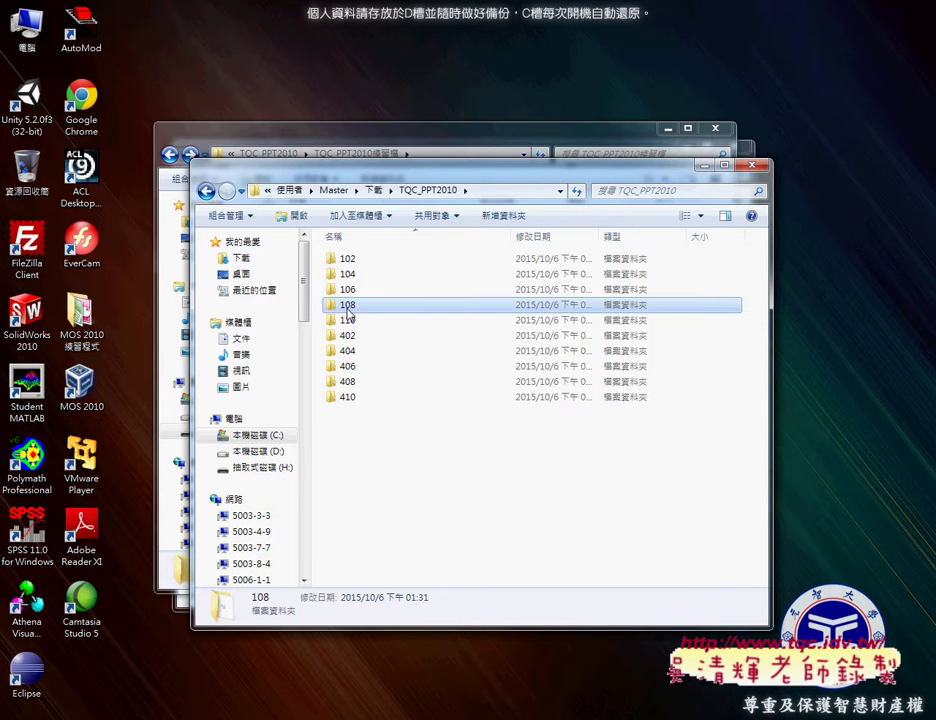
Step: Open folder 108, then open PPD01.docx in Word
double_click(348, 309)
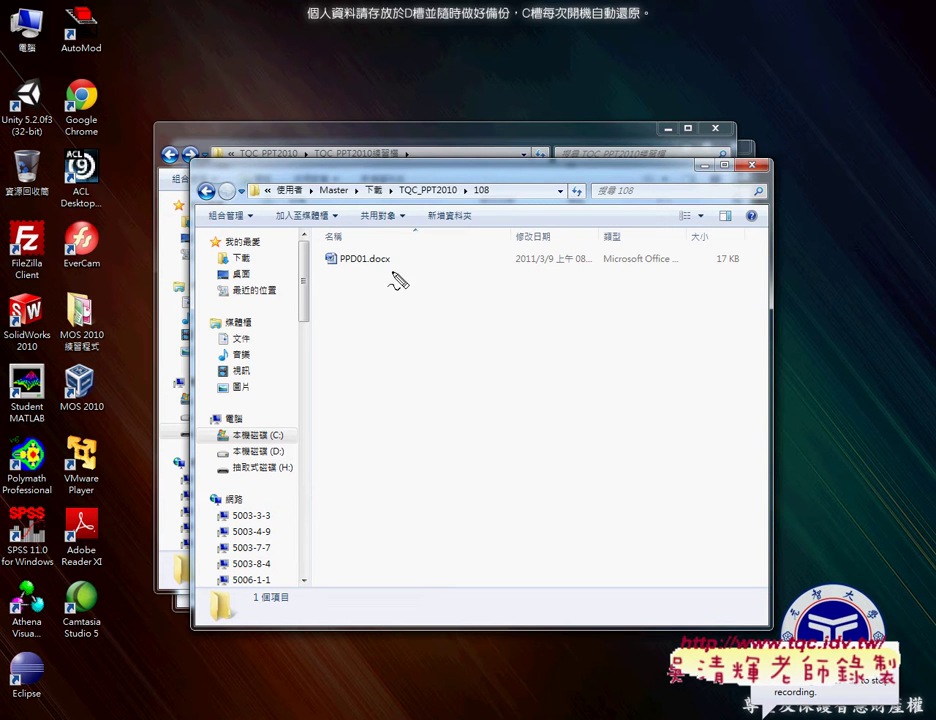
mouse_move(392, 267)
left_mouse_down()
mouse_move(322, 243)
mouse_move(396, 273)
left_mouse_up()
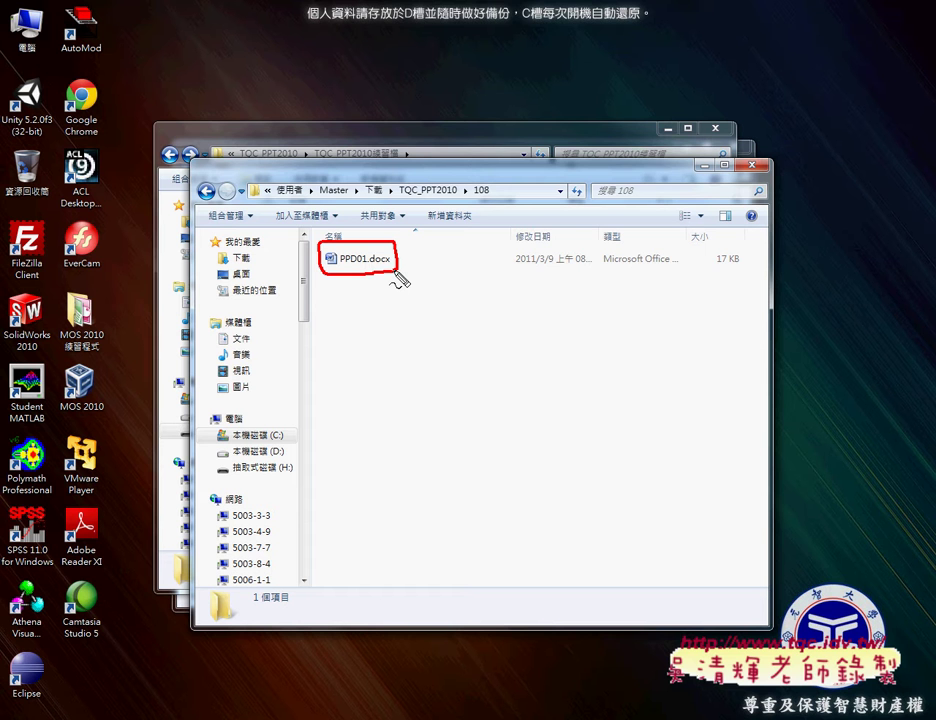
mouse_move(457, 350)
left_mouse_down()
mouse_move(399, 260)
mouse_move(421, 271)
left_mouse_up()
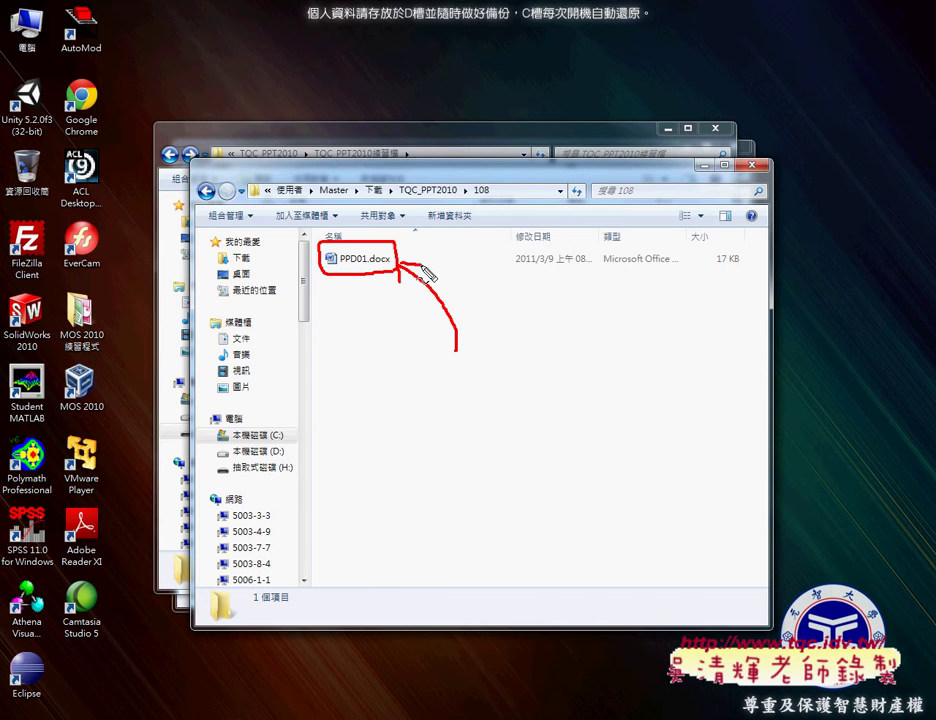
double_click(370, 263)
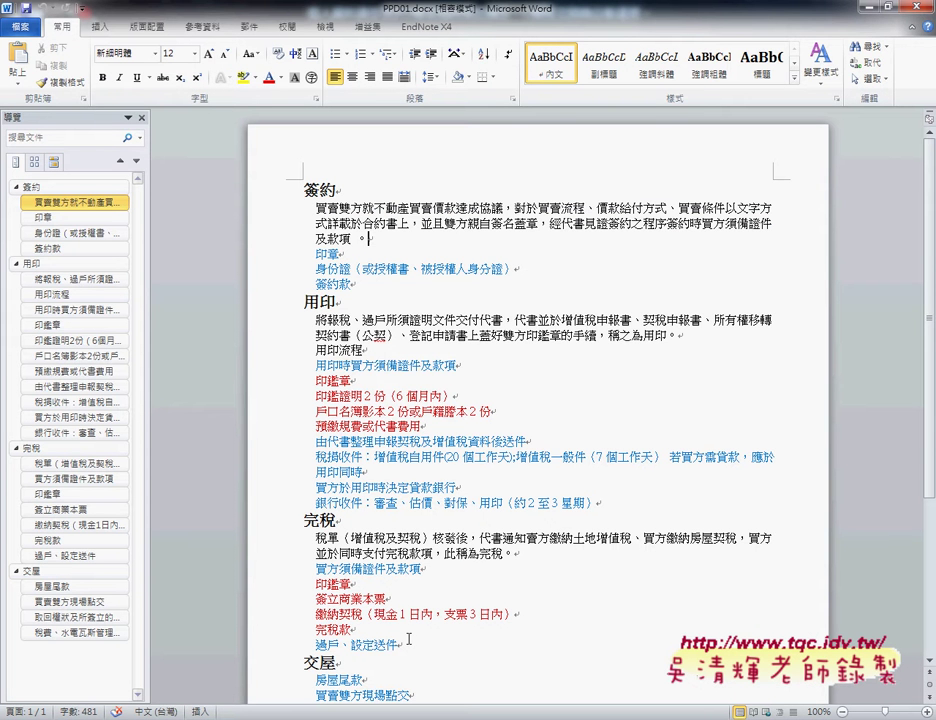
Step: Select the 簽約 heading and the paragraph text beneath it in PPD01.docx
left_click(272, 189)
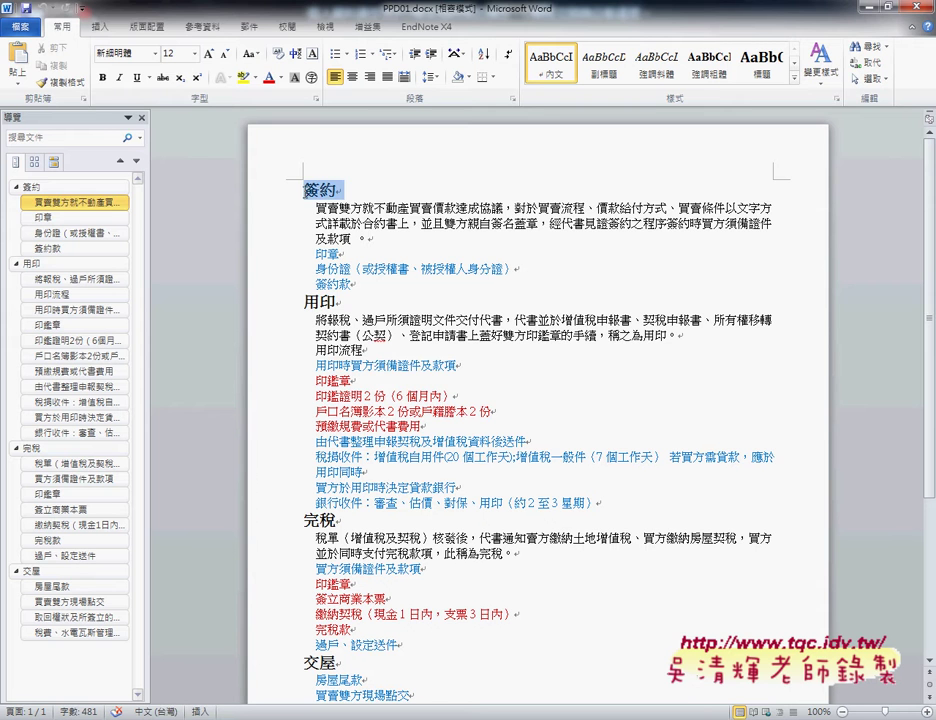
left_click(301, 211)
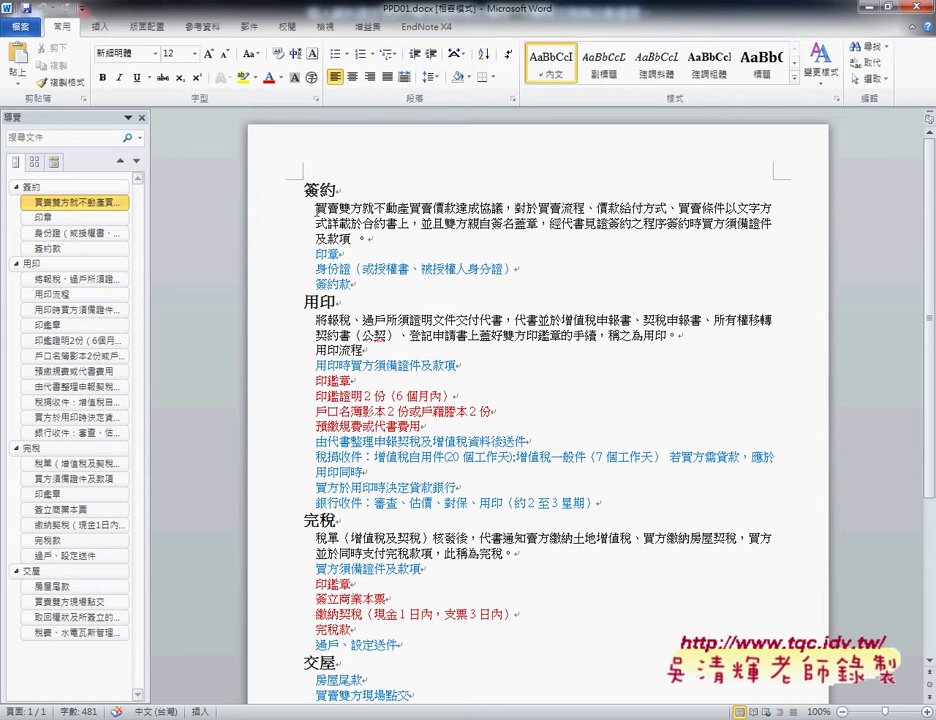
mouse_move(317, 211)
left_mouse_down()
mouse_move(418, 262)
mouse_move(414, 285)
left_mouse_up()
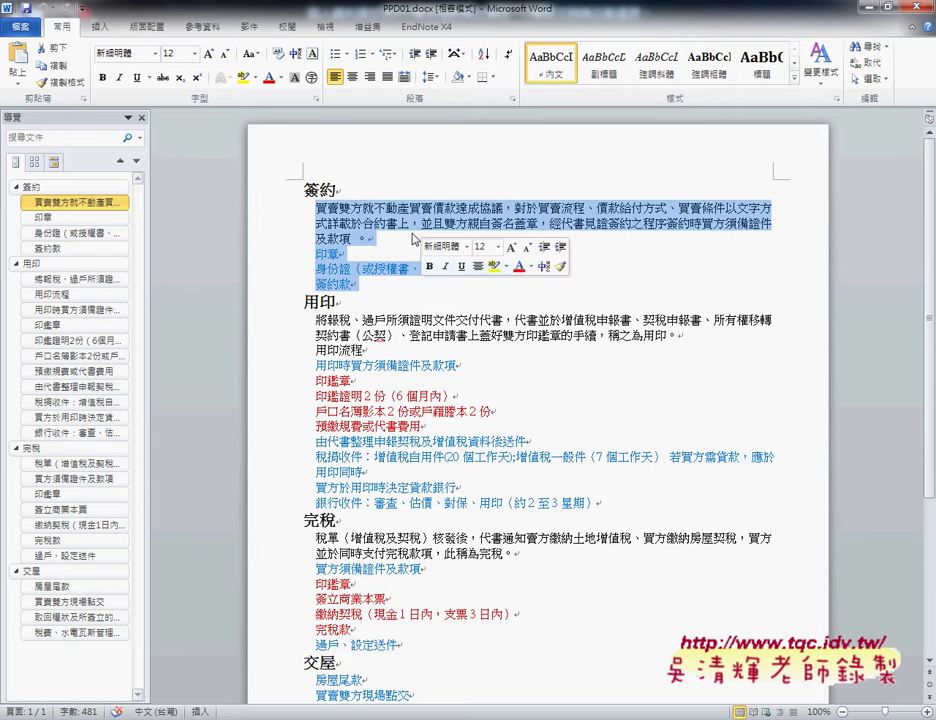
left_click(410, 208)
Step: Check the 印鑑證明２份 line and the document's end, then close Word
left_click(387, 396)
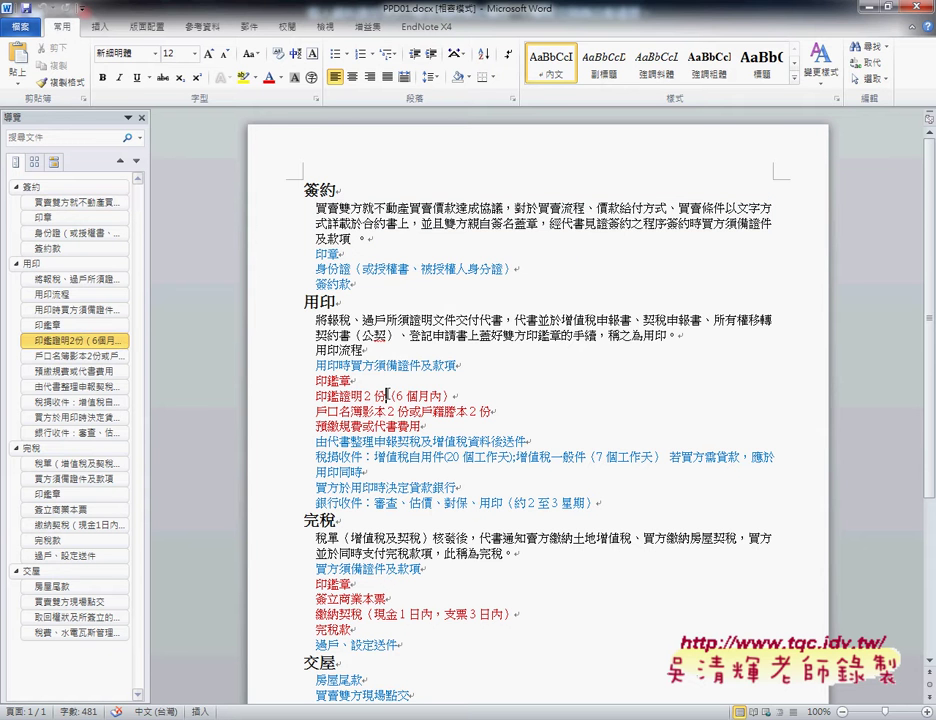
scroll(385, 410, "down", 2)
scroll(382, 422, "down", 3)
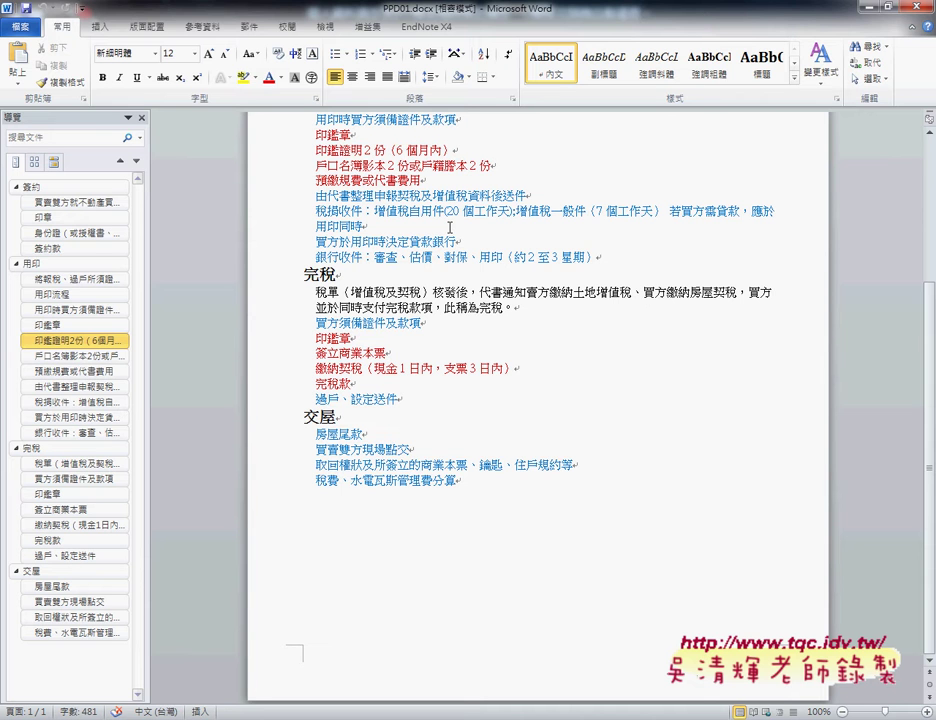
key("Right")
key("Right")
key("Right")
left_click(922, 7)
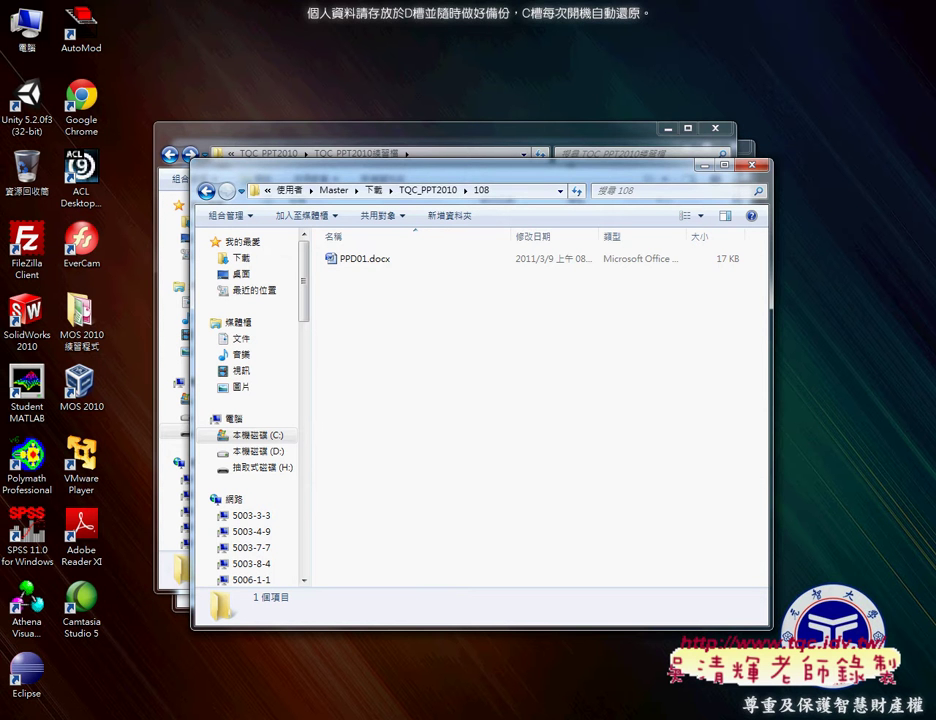
Step: Start Microsoft PowerPoint 2010 from All Programs > Microsoft Office 2010
key("super")
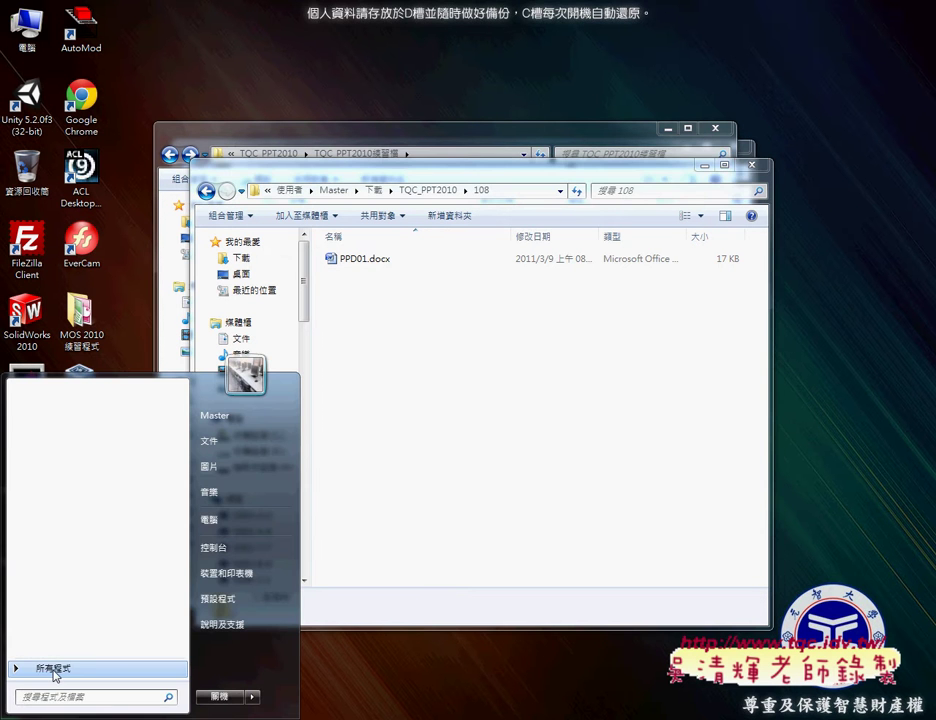
left_click(55, 675)
scroll(185, 444, "down", 1)
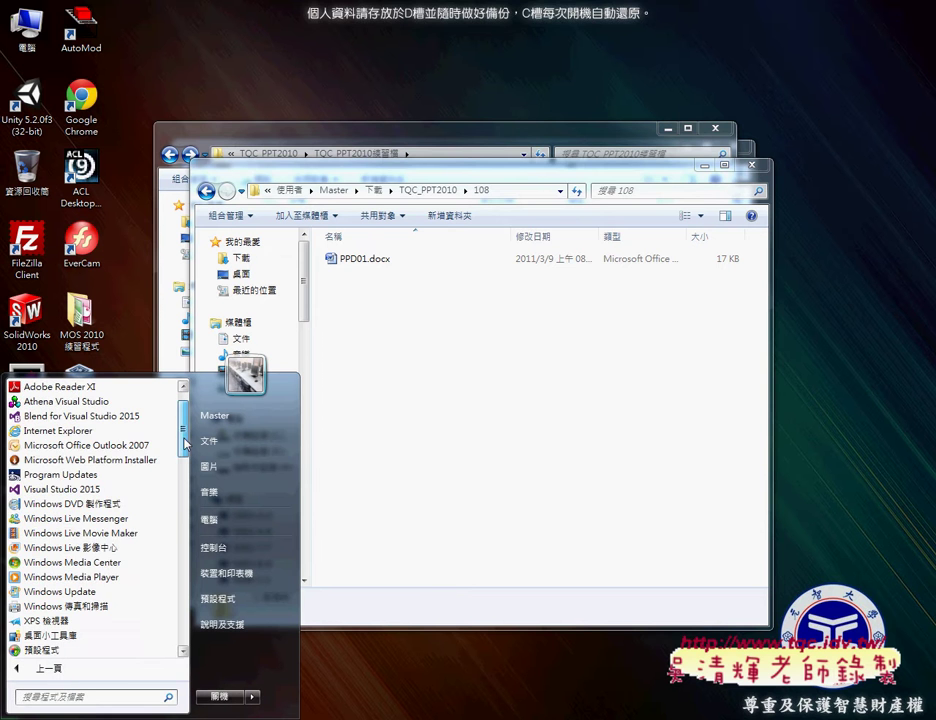
left_click_drag(185, 444, 187, 530)
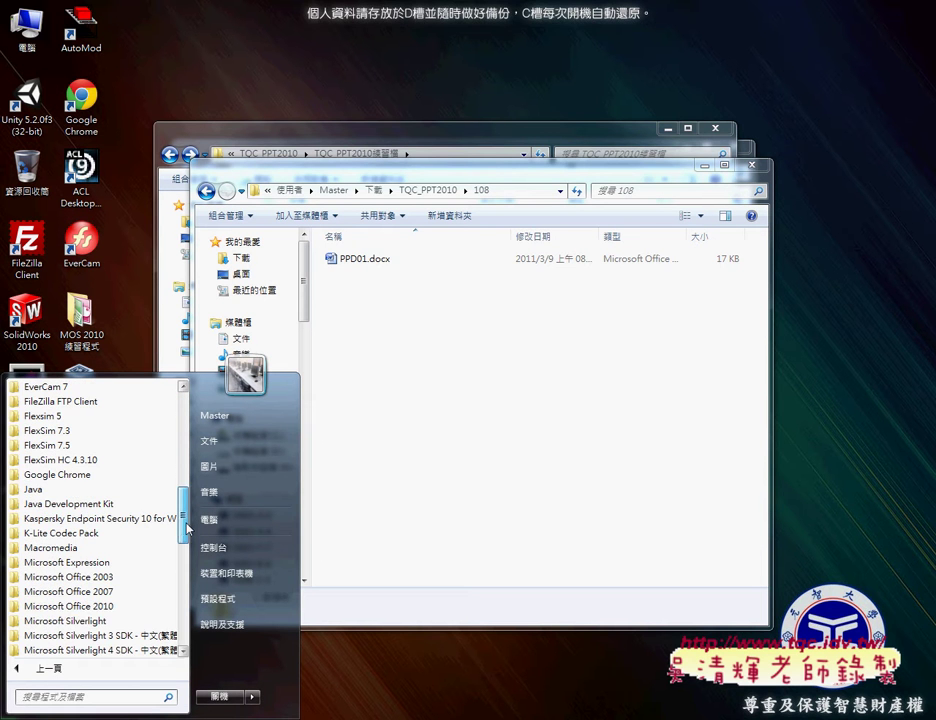
left_click(134, 608)
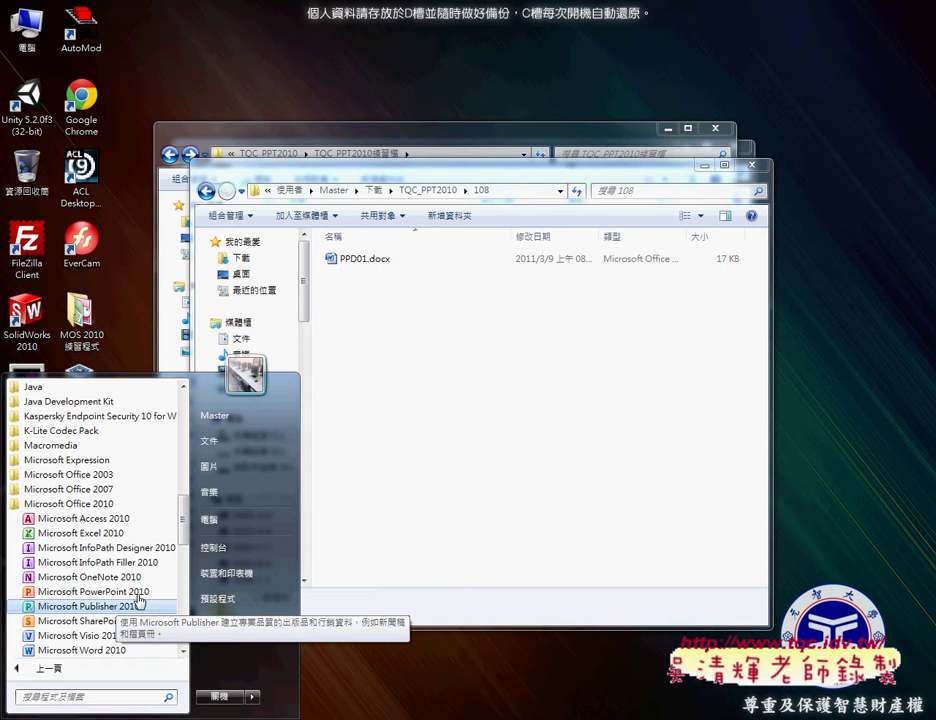
left_click(139, 592)
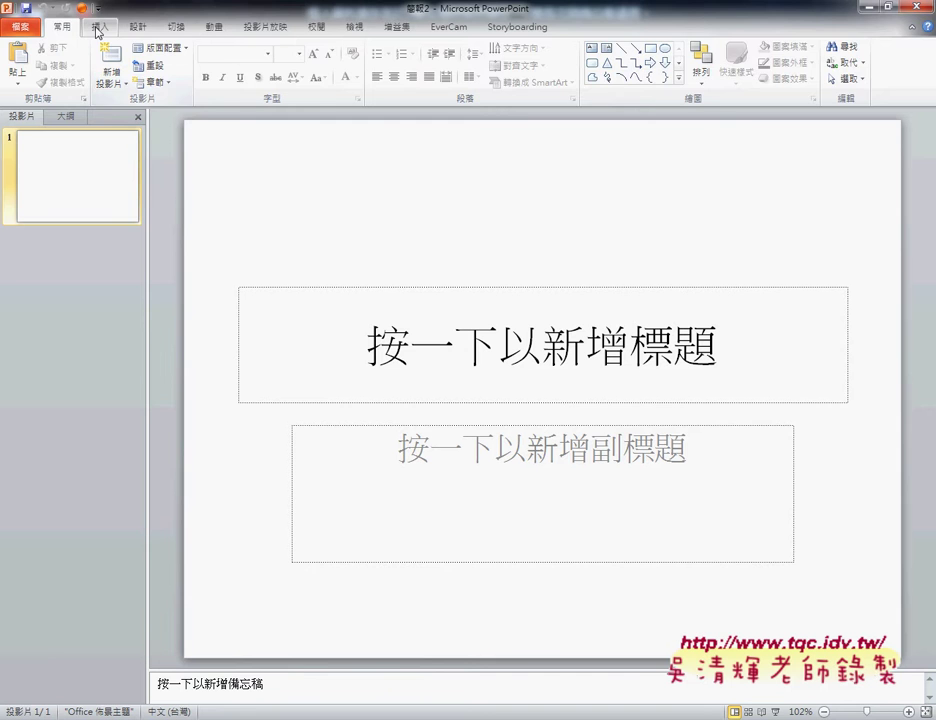
Step: Choose New Slide > Slides from Outline on the Home tab to get the 插入大綱 dialog
left_click(97, 30)
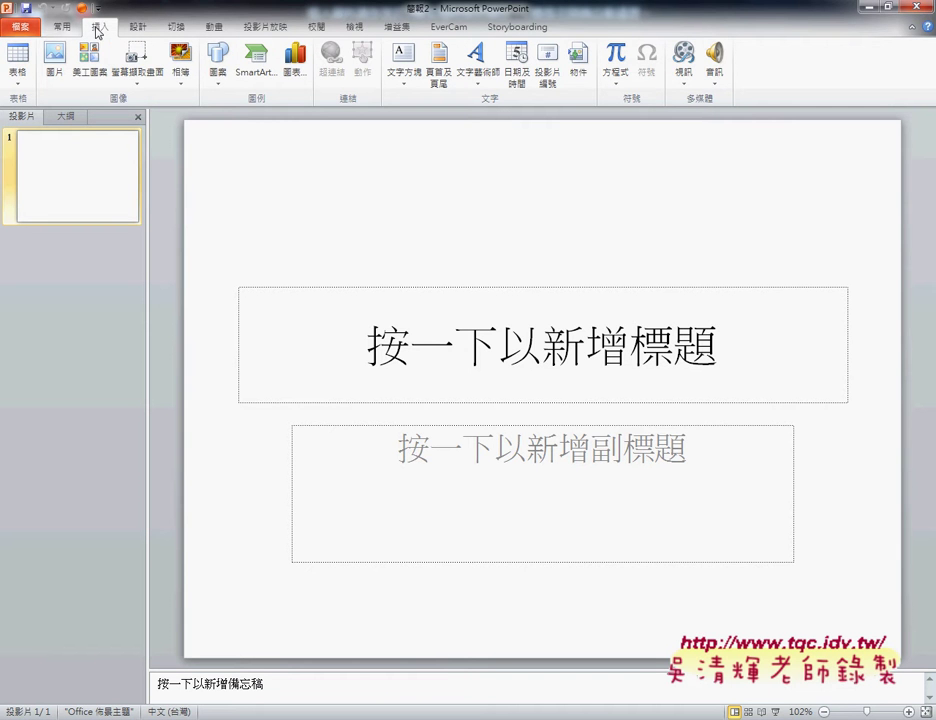
left_click(71, 30)
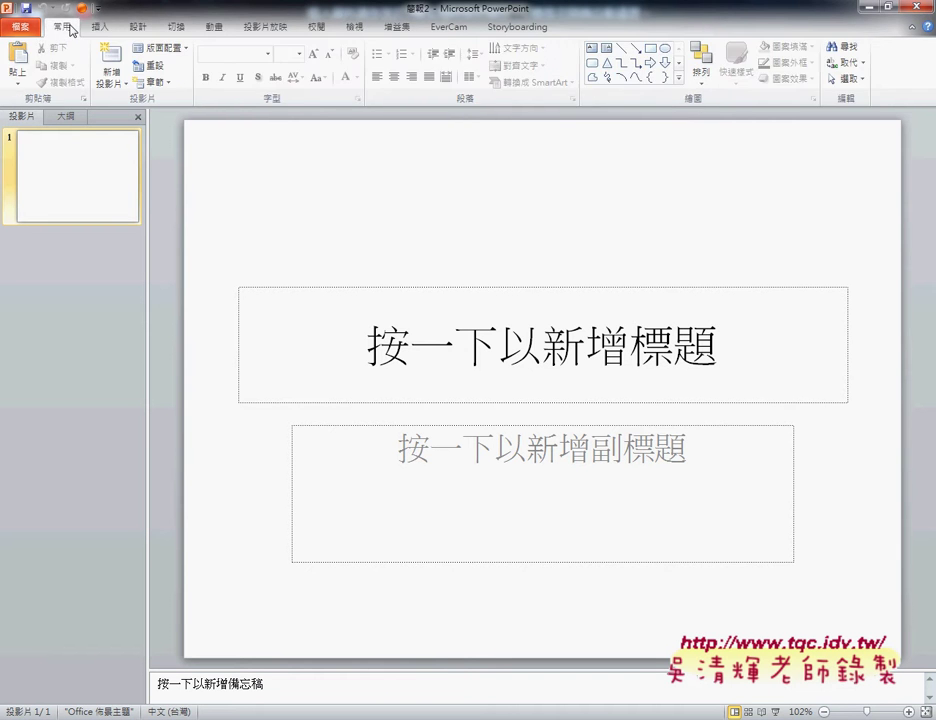
left_click(121, 90)
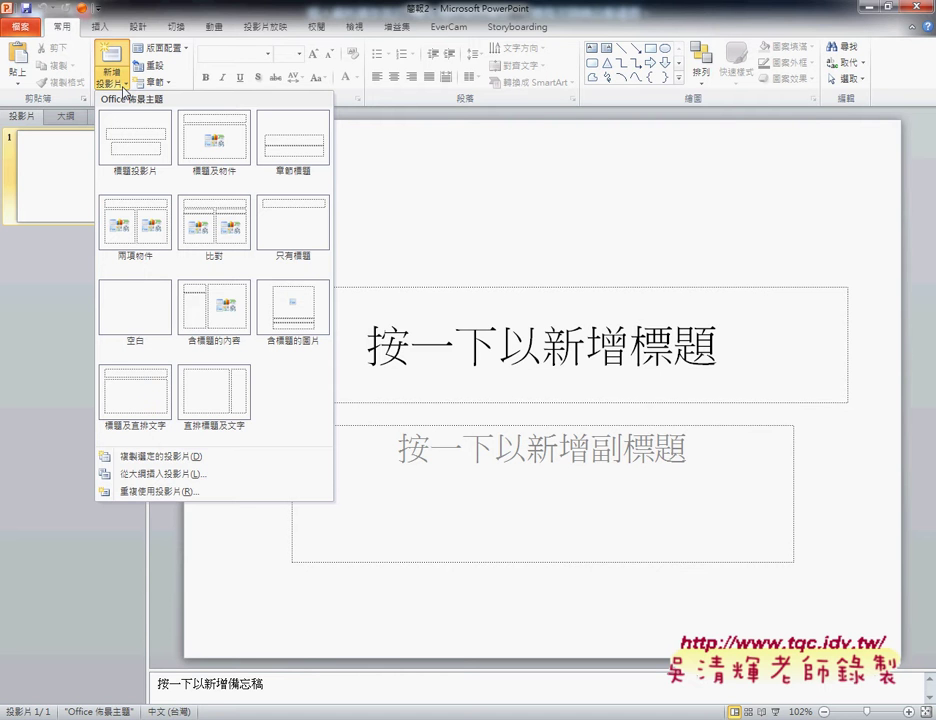
left_click(220, 483)
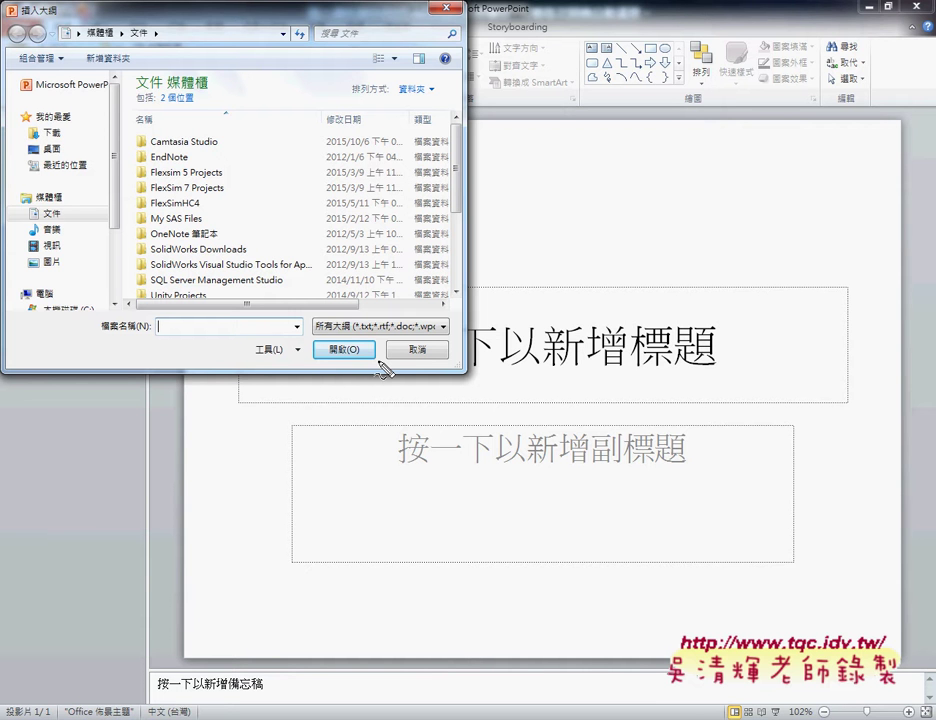
Step: Insert the PPD01.docx outline from TQC_PPT2010\108, adding slides 簽約, 用印, 完稅 and 交屋
left_click_drag(359, 331, 409, 332)
key("Escape")
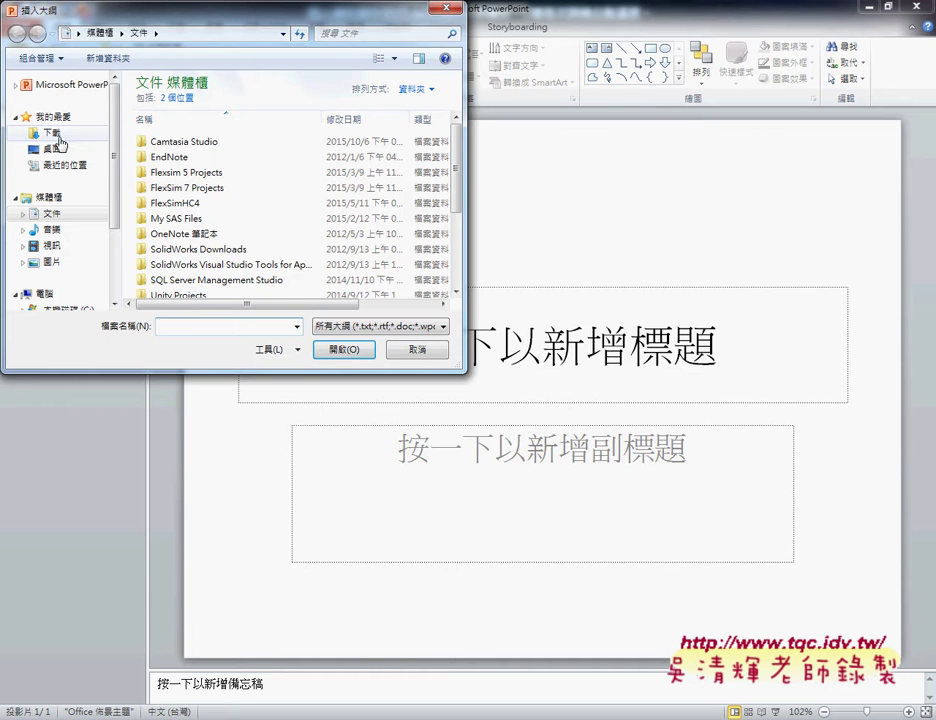
left_click(52, 133)
double_click(139, 103)
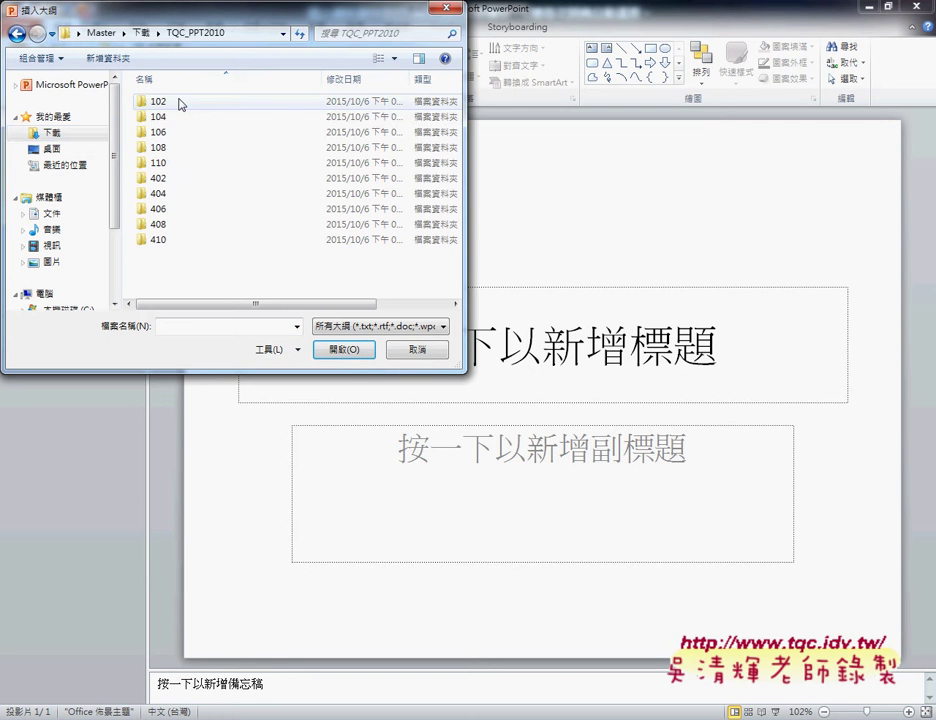
double_click(182, 155)
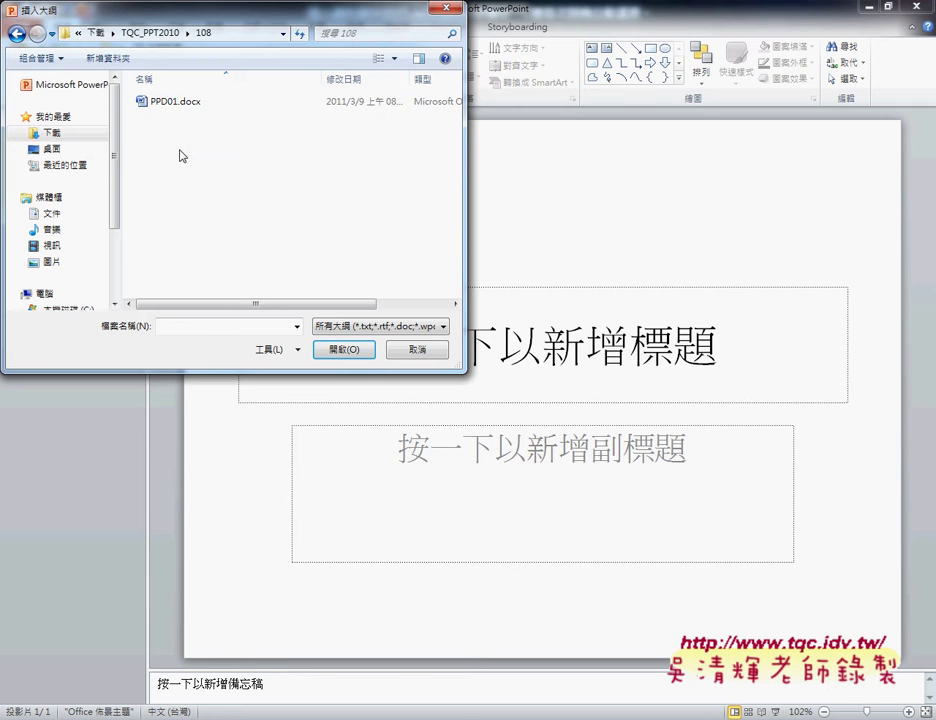
left_click(183, 110)
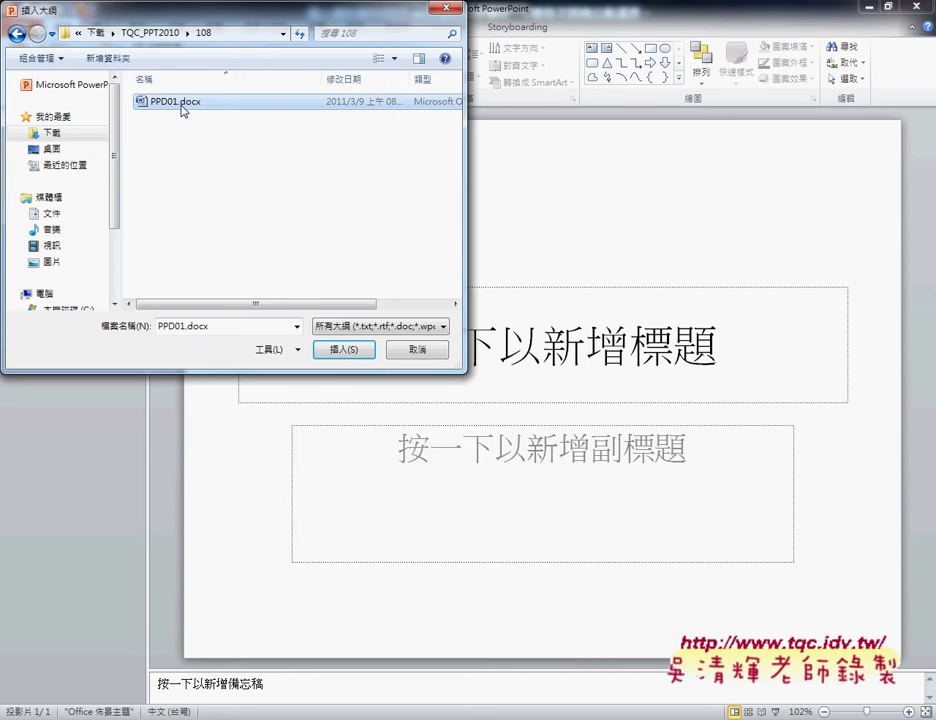
left_click(354, 351)
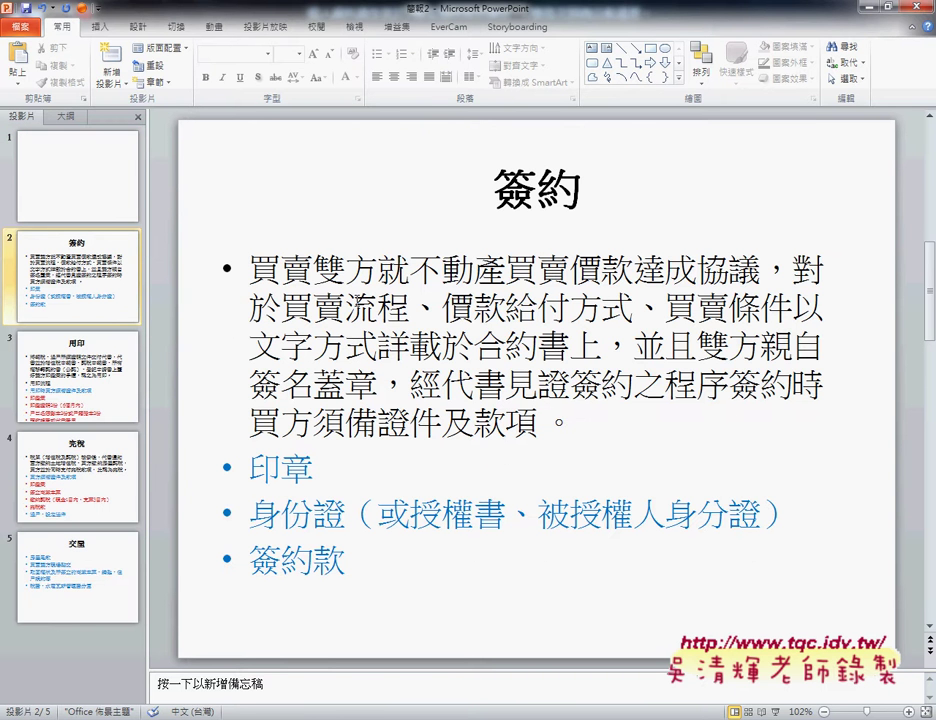
Step: Review the imported slides 用印, 完稅, 交屋 and 簽約, then minimize PowerPoint
left_click(83, 408)
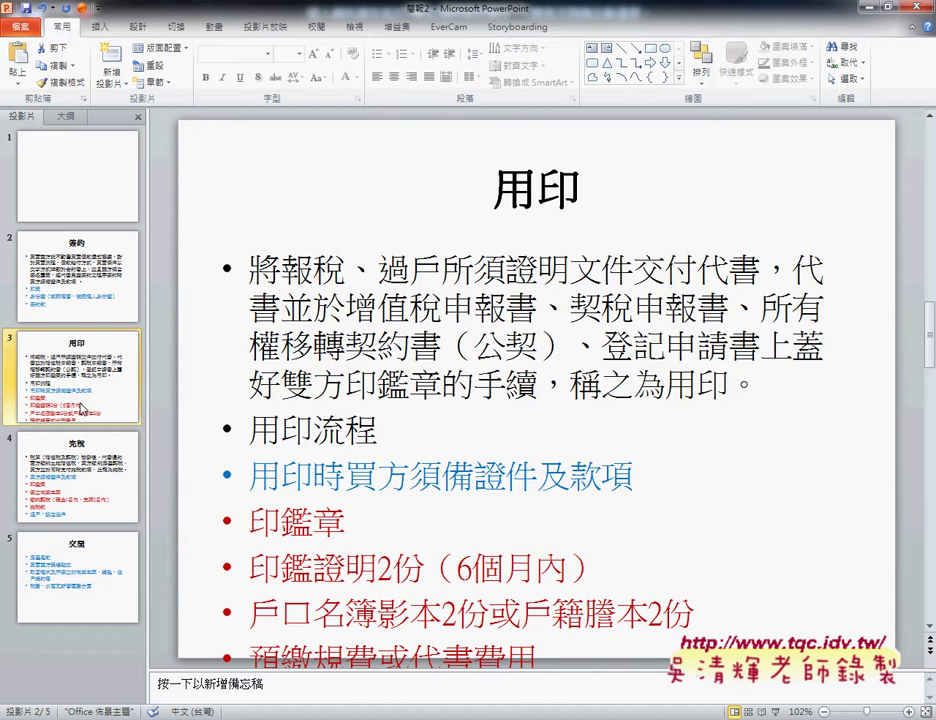
left_click(80, 455)
left_click(70, 621)
left_click(88, 451)
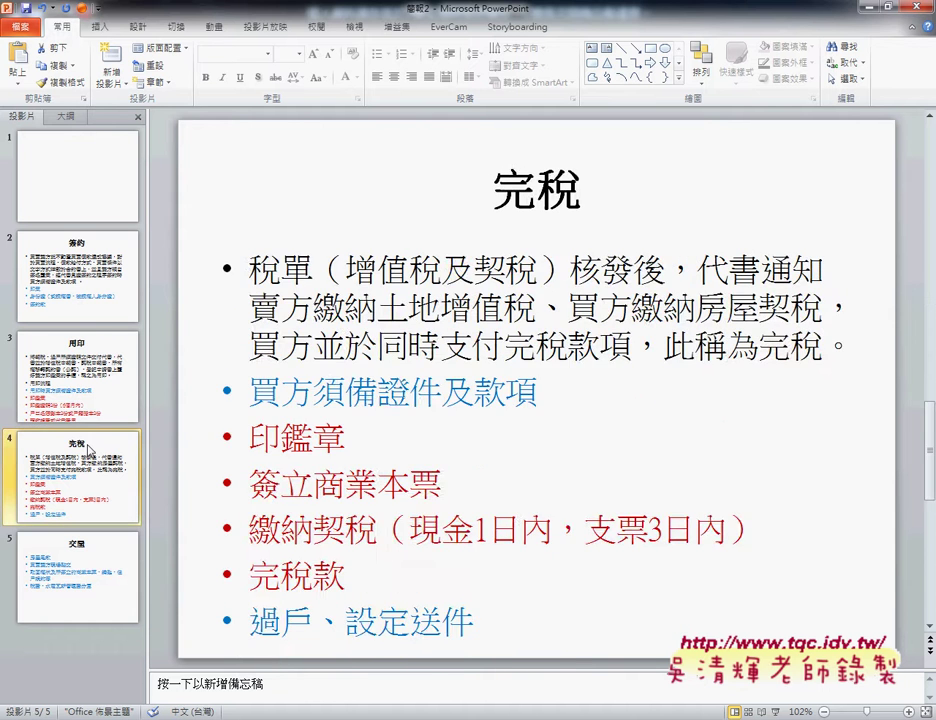
left_click(93, 294)
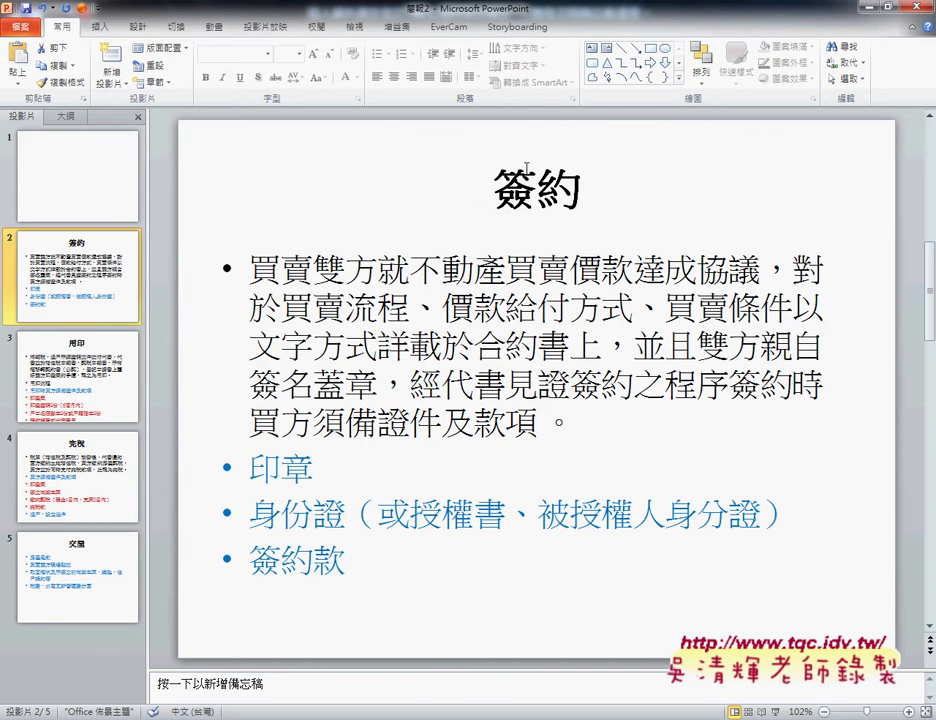
left_click(865, 7)
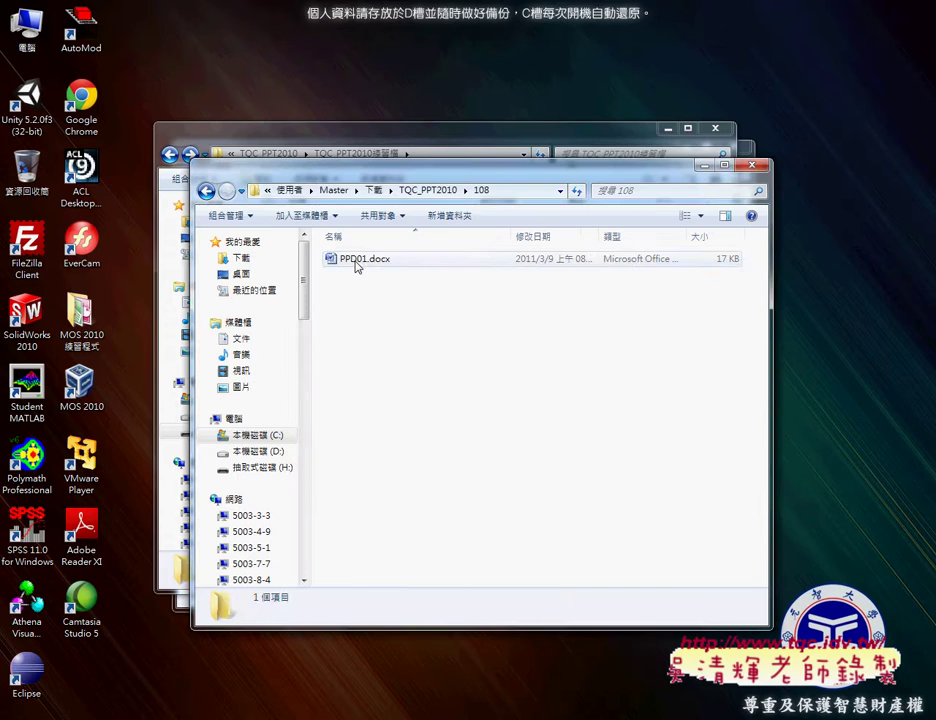
Step: Open PPD01.docx in Word and inspect the 簽約 heading and its first paragraph
double_click(356, 262)
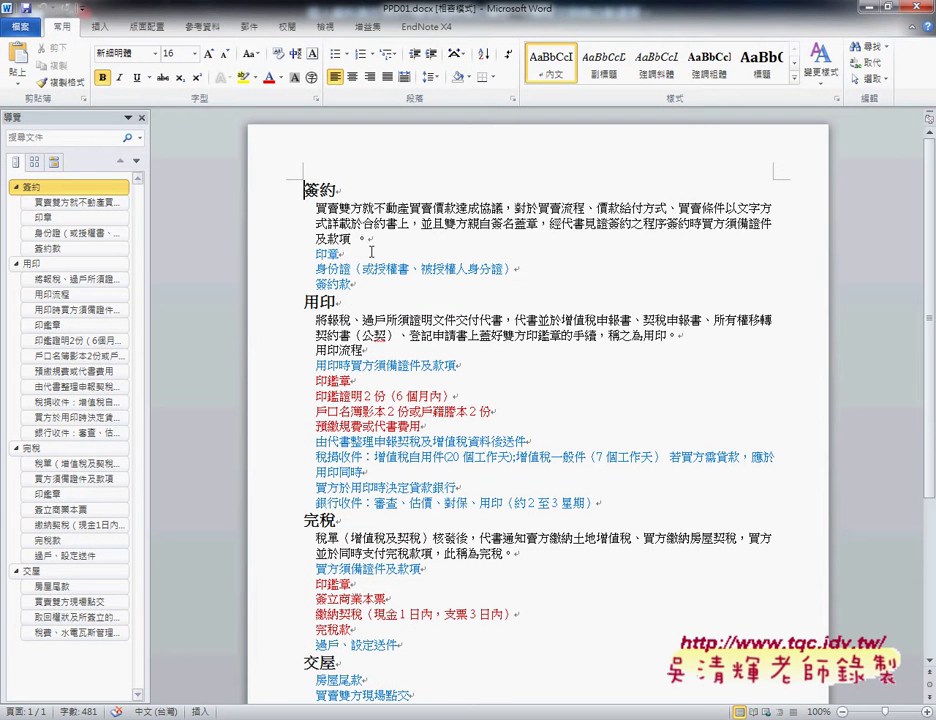
double_click(347, 187)
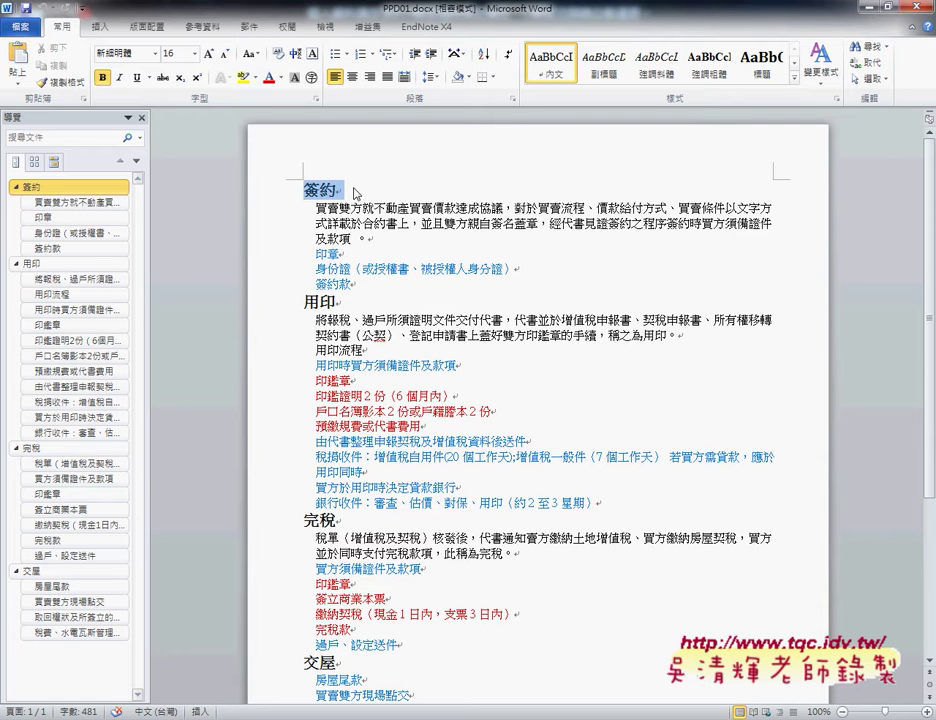
left_click(338, 189)
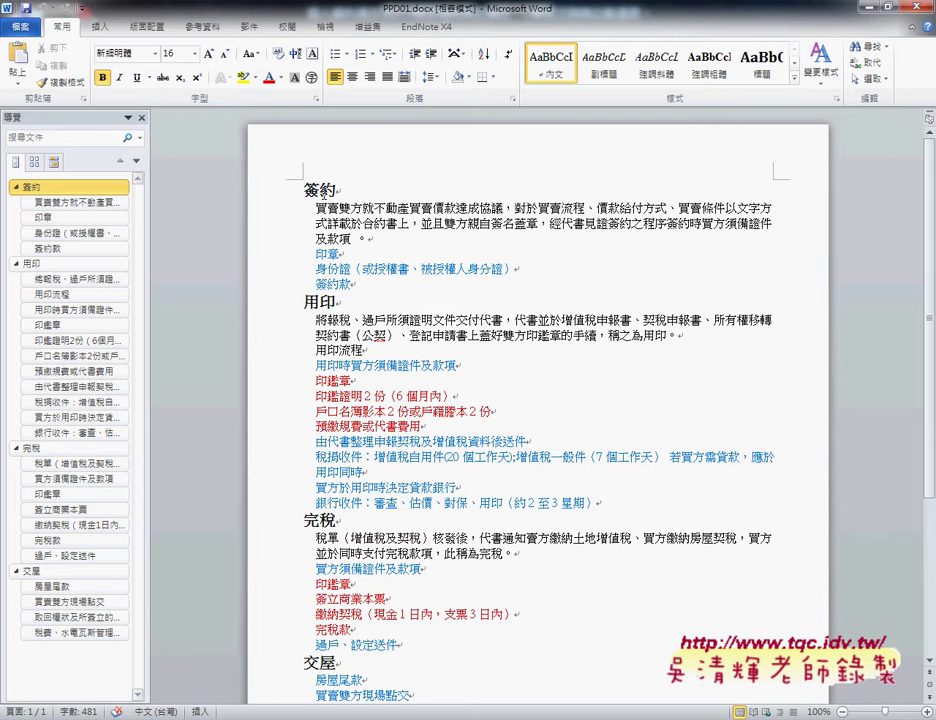
mouse_move(316, 208)
left_mouse_down()
mouse_move(349, 223)
mouse_move(364, 271)
left_mouse_up()
left_click(317, 208)
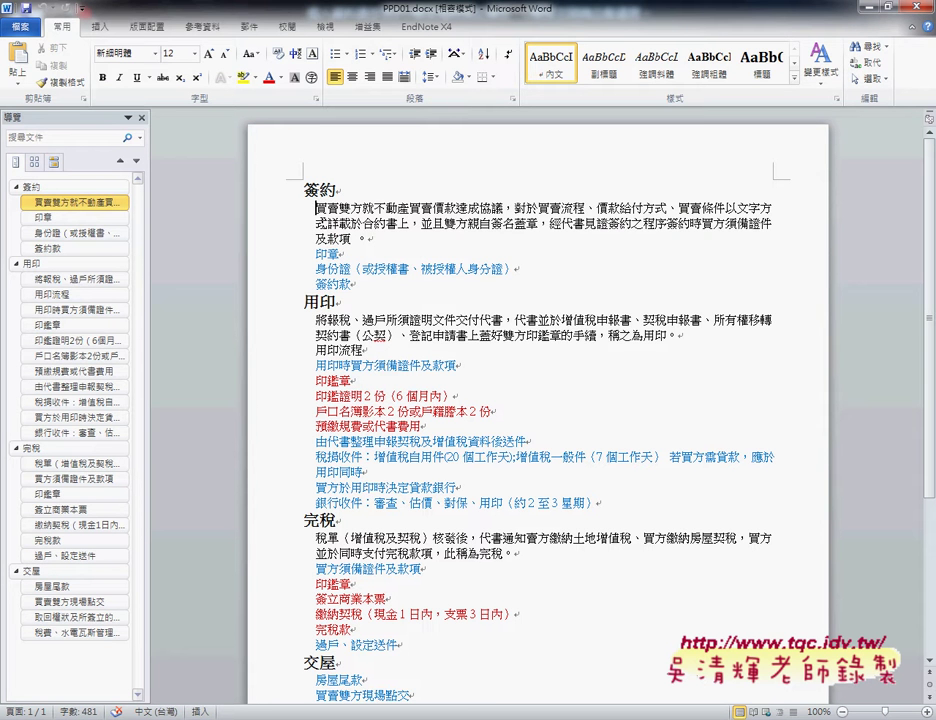
Step: Check the 及款項, 身份證 and 簽約款 body lines under 簽約, then return to PowerPoint
left_click(316, 238)
left_click(316, 268)
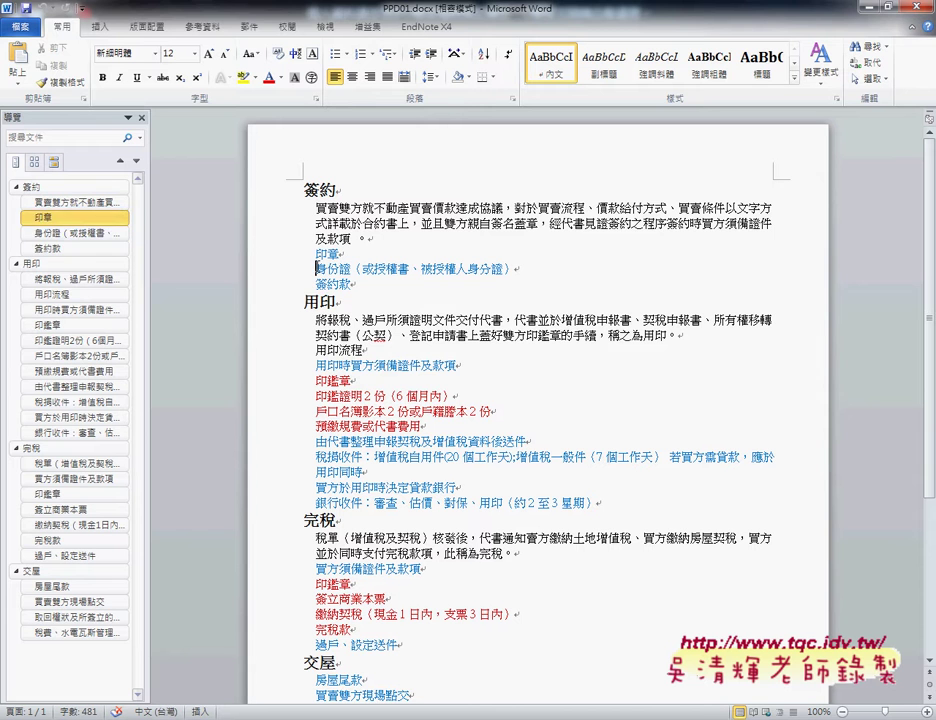
left_click(317, 284)
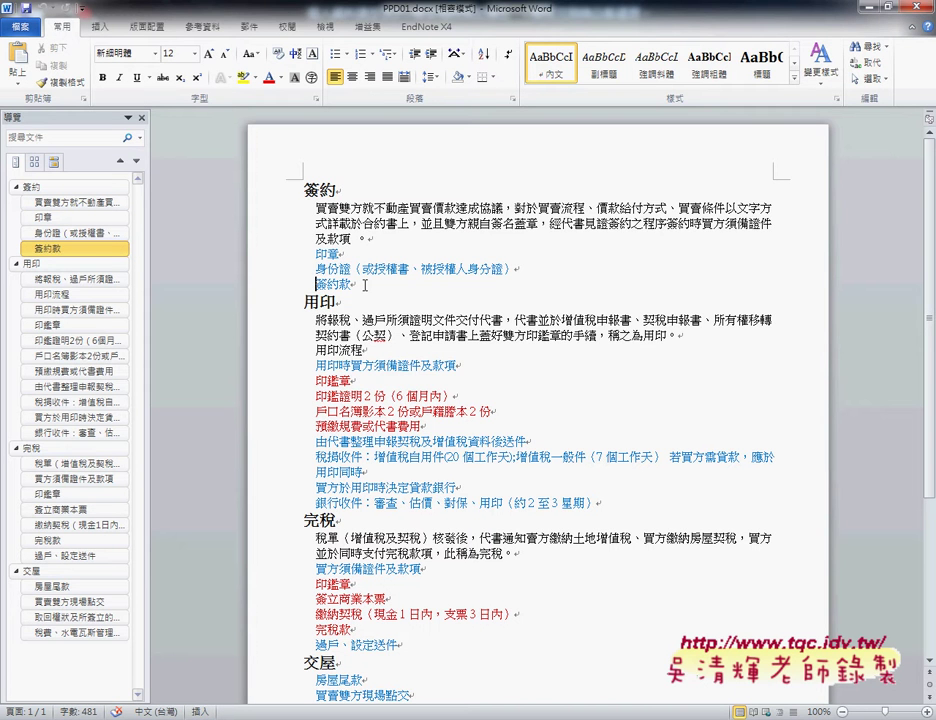
mouse_move(365, 285)
left_mouse_down()
mouse_move(298, 221)
mouse_move(355, 202)
left_mouse_up()
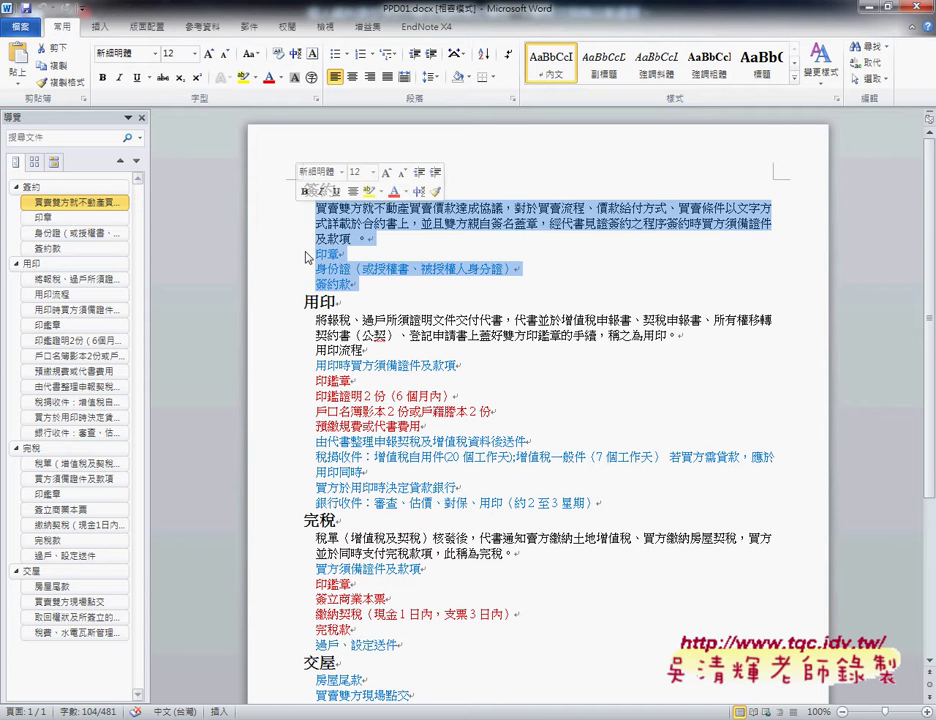
left_click(303, 715)
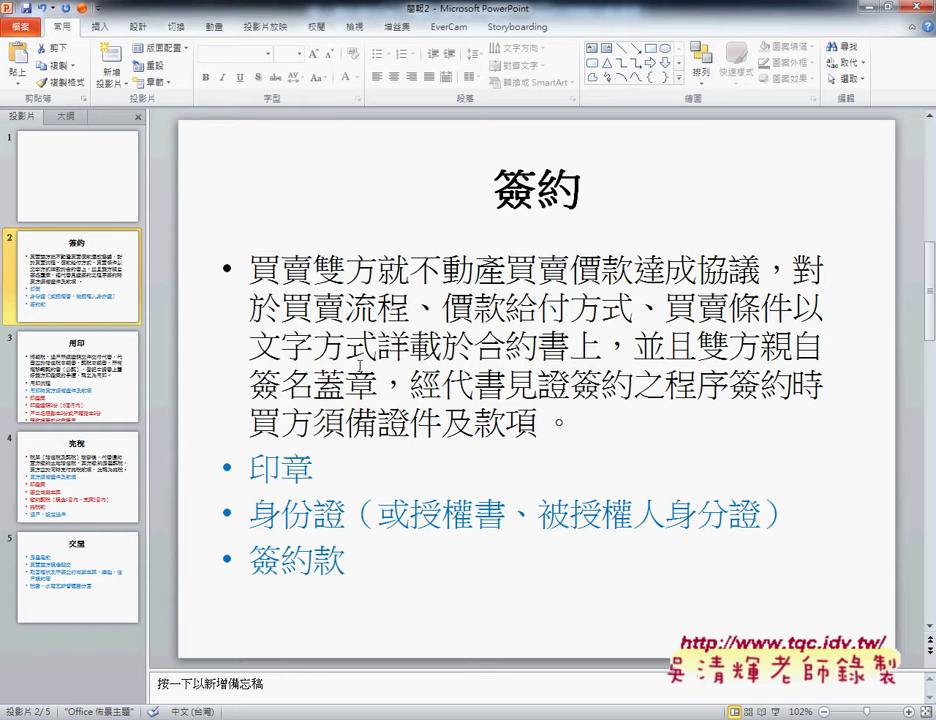
Step: Highlight the Slides from Outline option in the New Slide gallery with red annotations
left_click(121, 87)
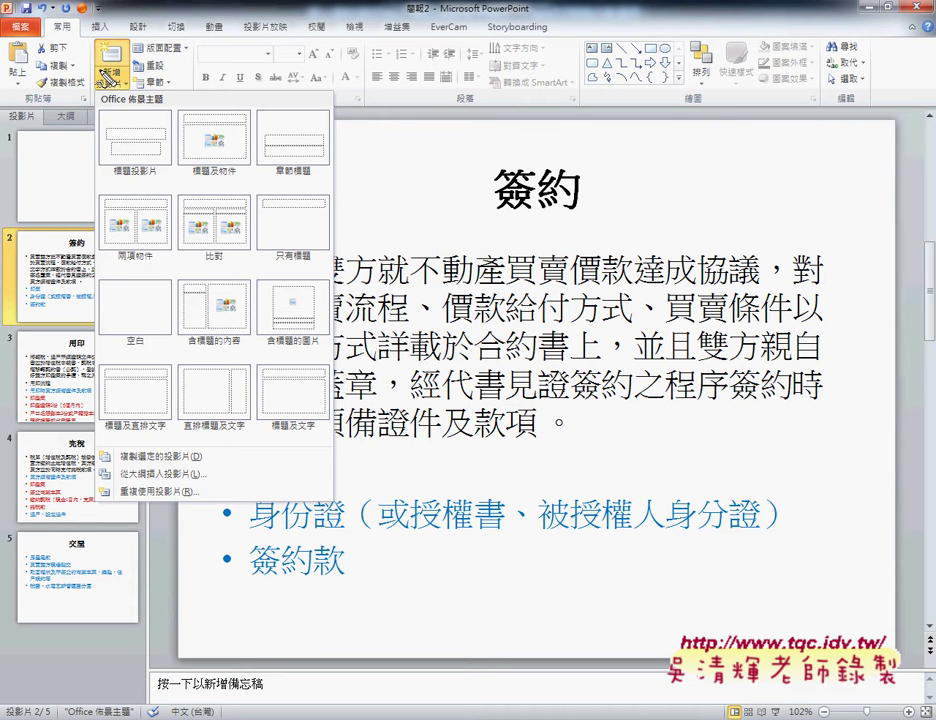
left_click_drag(120, 103, 130, 122)
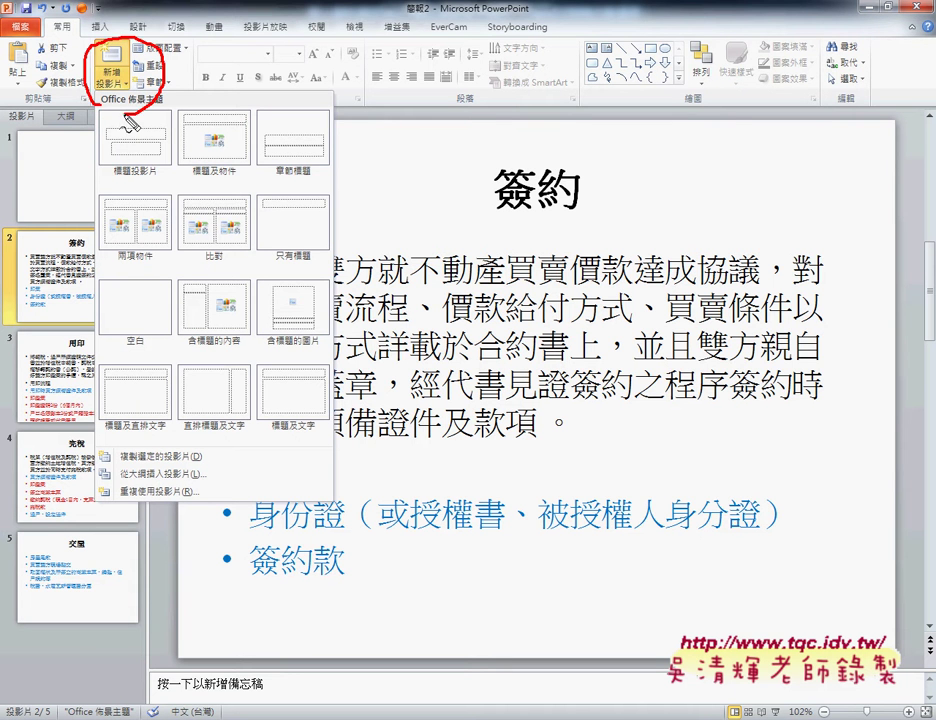
mouse_move(108, 459)
left_mouse_down()
mouse_move(205, 476)
mouse_move(112, 463)
left_mouse_up()
mouse_move(290, 537)
left_mouse_down()
mouse_move(220, 470)
mouse_move(259, 477)
left_mouse_up()
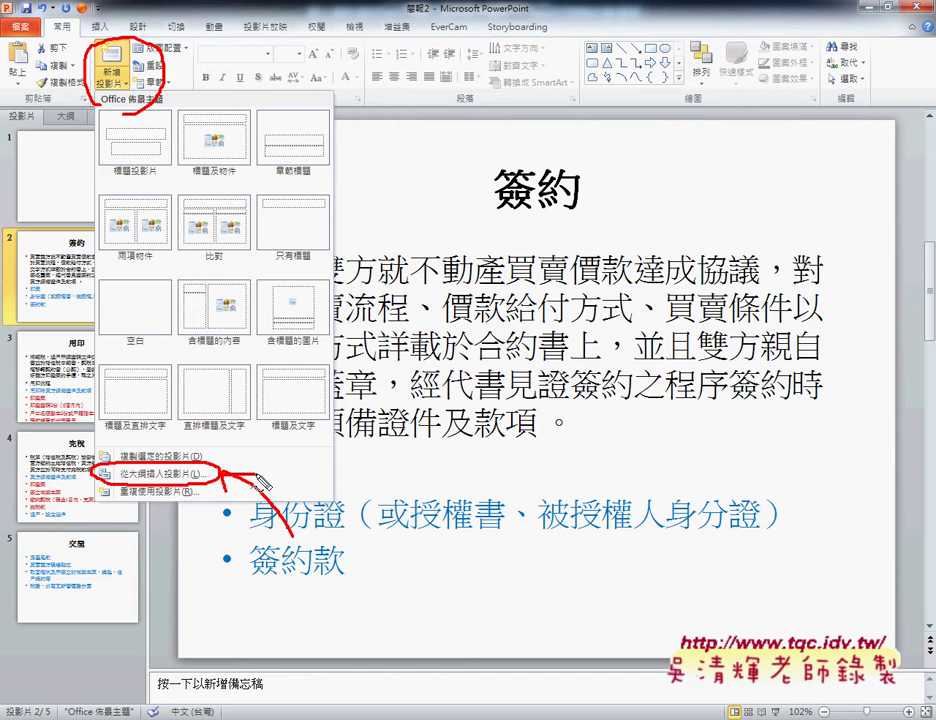
key("Escape")
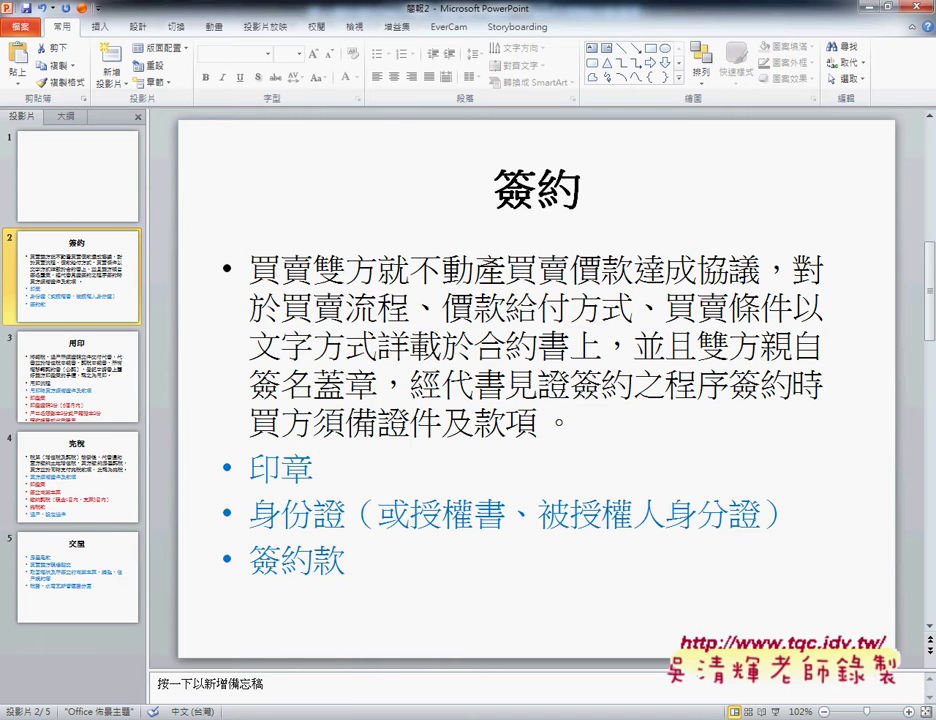
Step: Read the exam instructions PDF, then return to the presentation
mouse_move(258, 719)
left_click(267, 663)
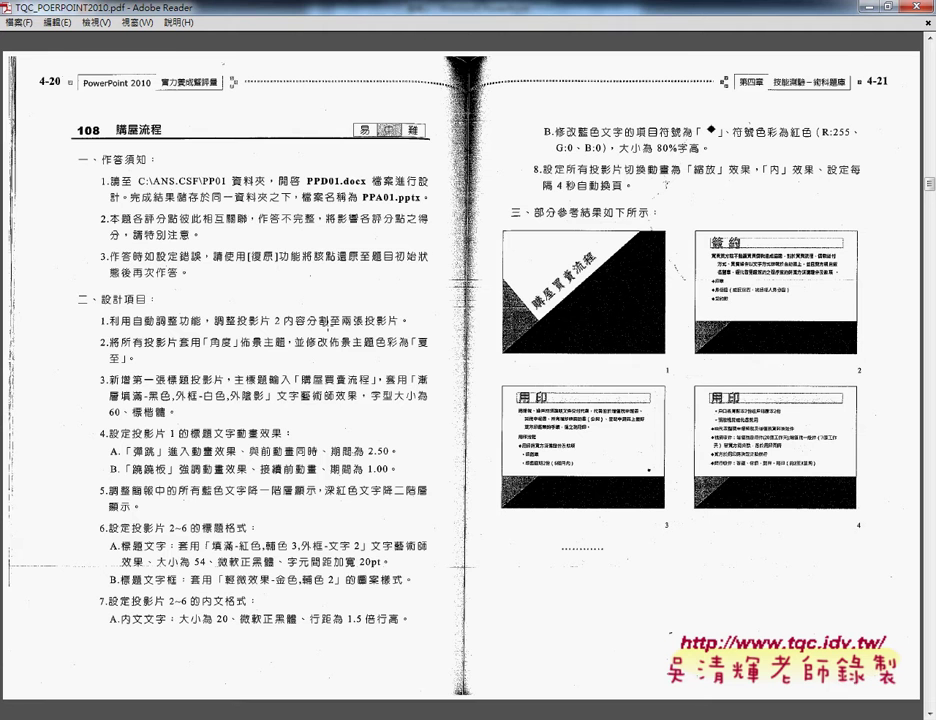
key("alt+Tab")
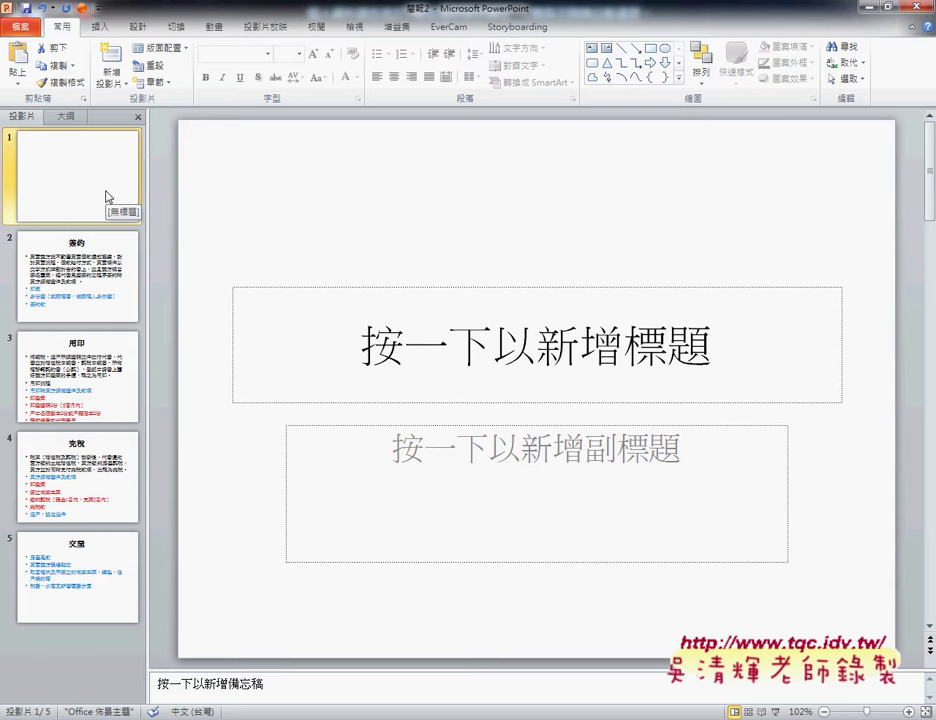
Step: Delete the blank title slide and check the remaining slides 用印 and 簽約
key("Delete")
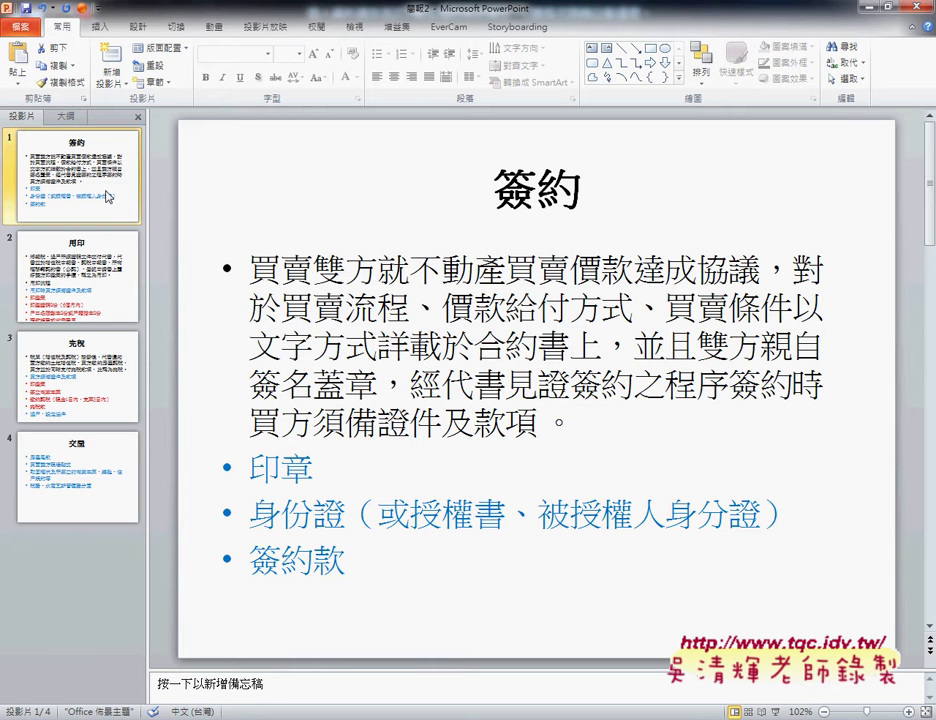
left_click(93, 312)
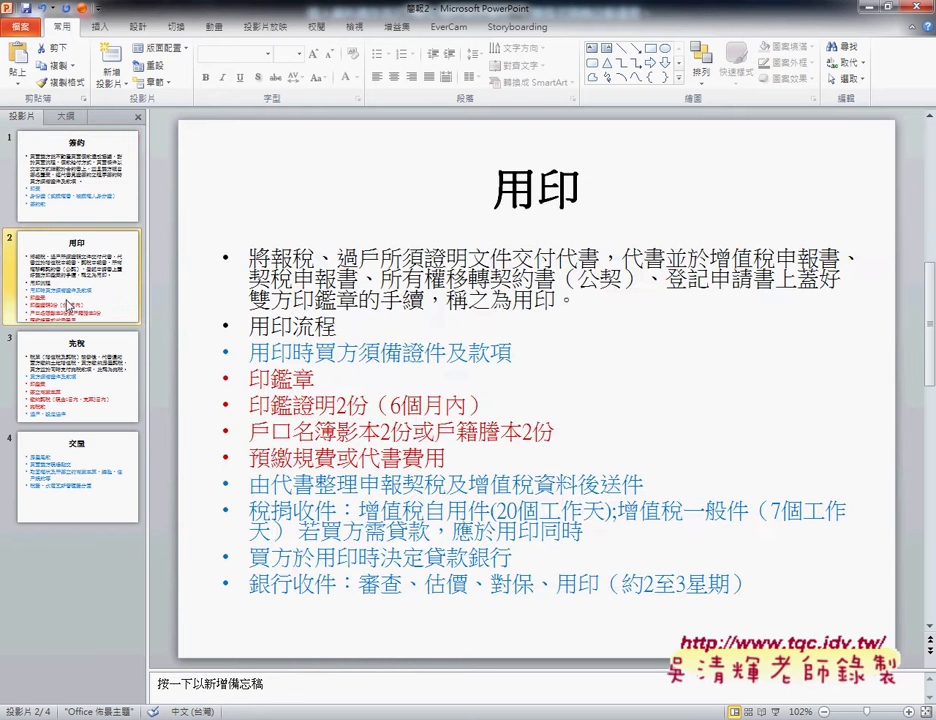
left_click(79, 198)
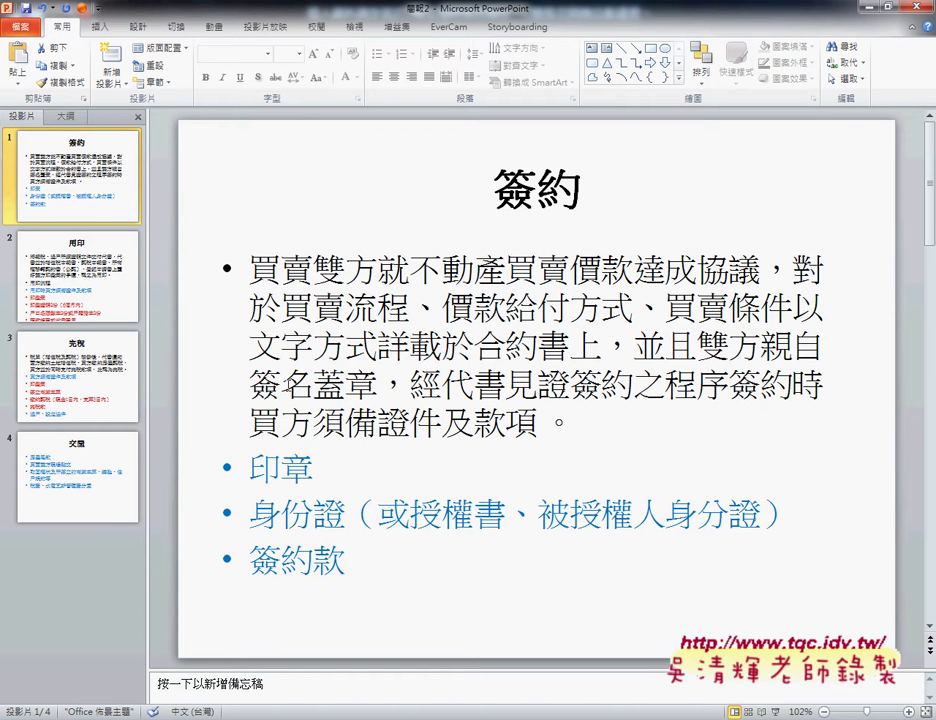
Step: Show slide 2 用印, consult the PDF instructions, then minimize Adobe Reader
left_click(133, 302)
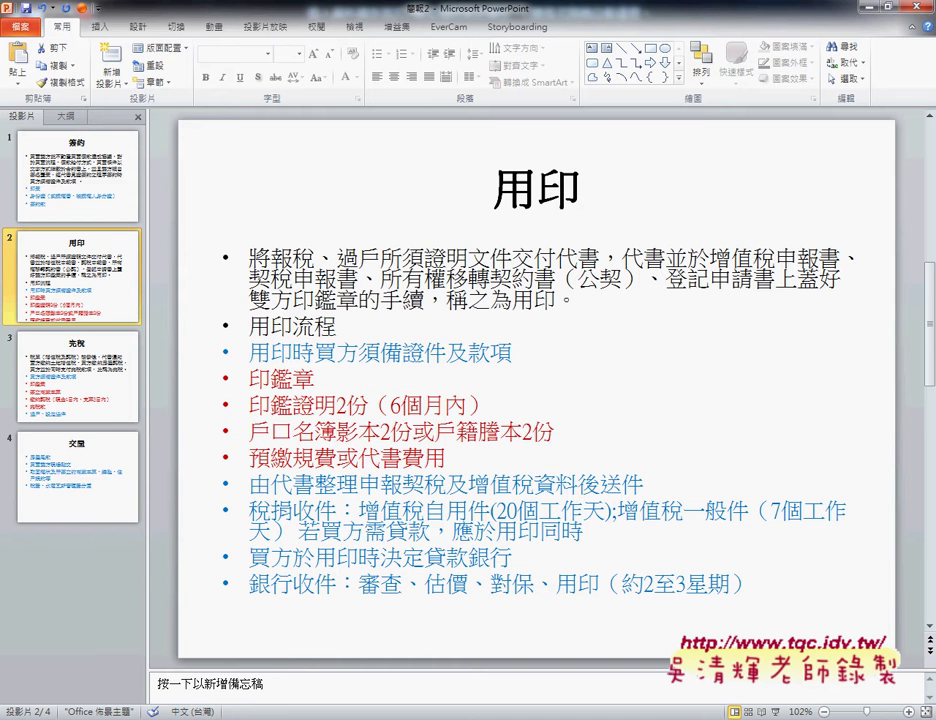
key("alt+Tab")
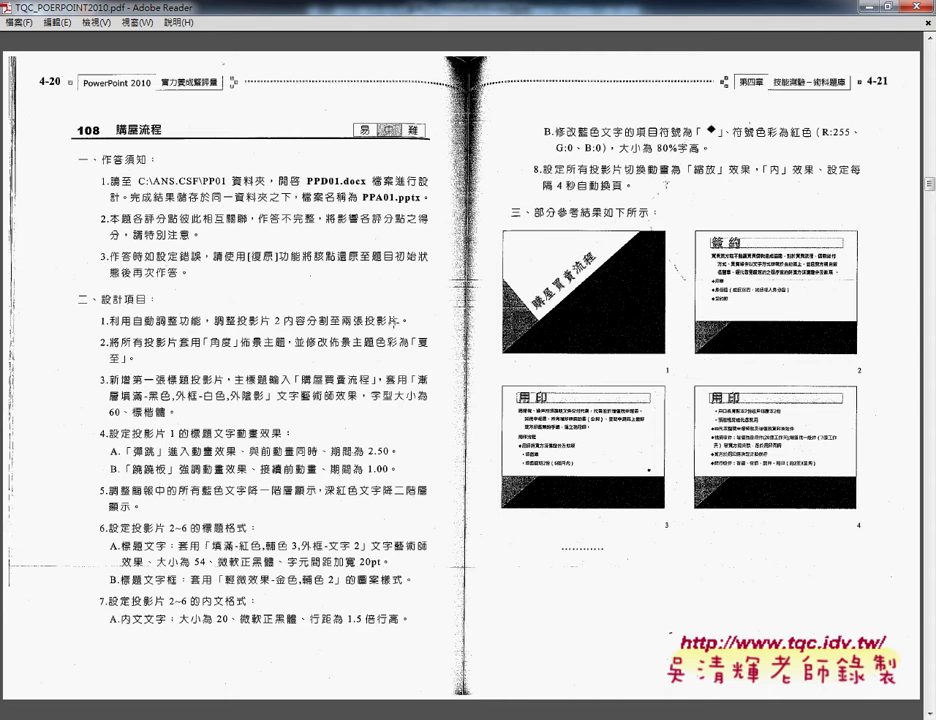
left_click(872, 9)
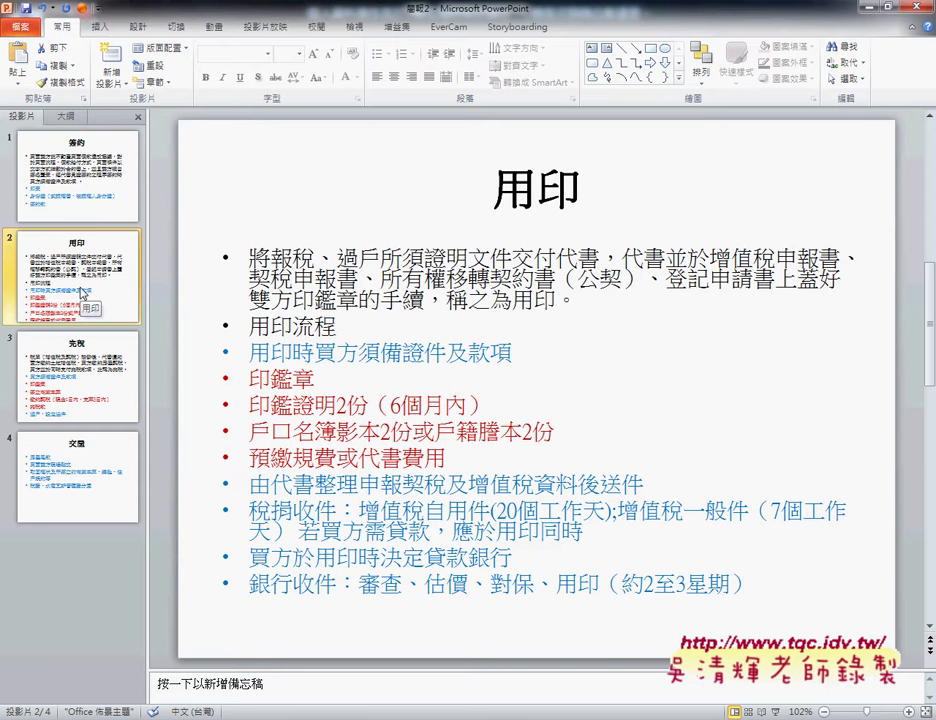
left_click(444, 348)
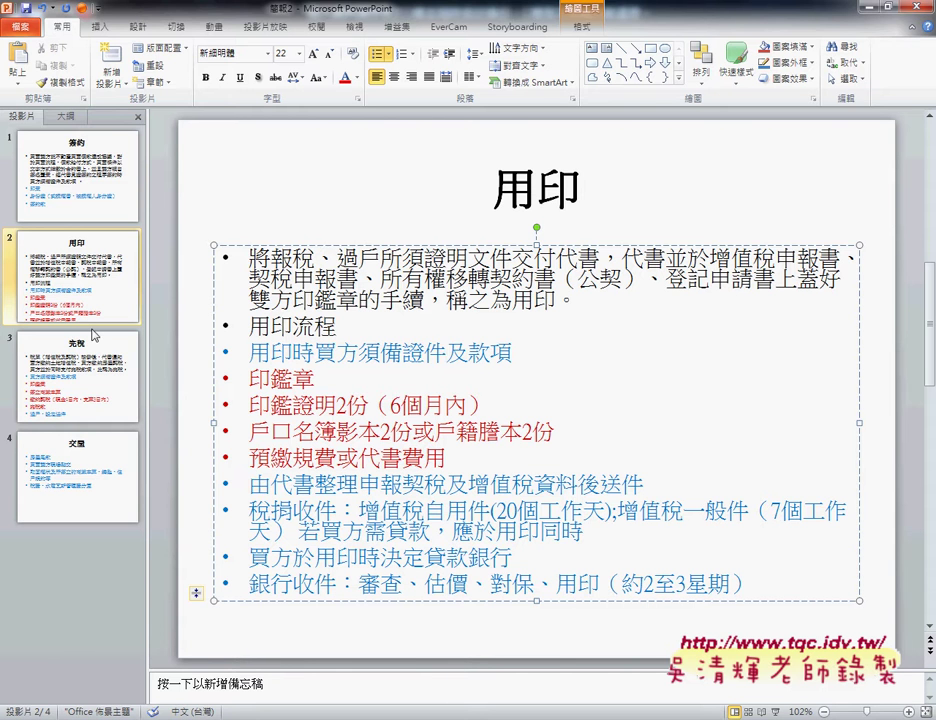
left_click(92, 330)
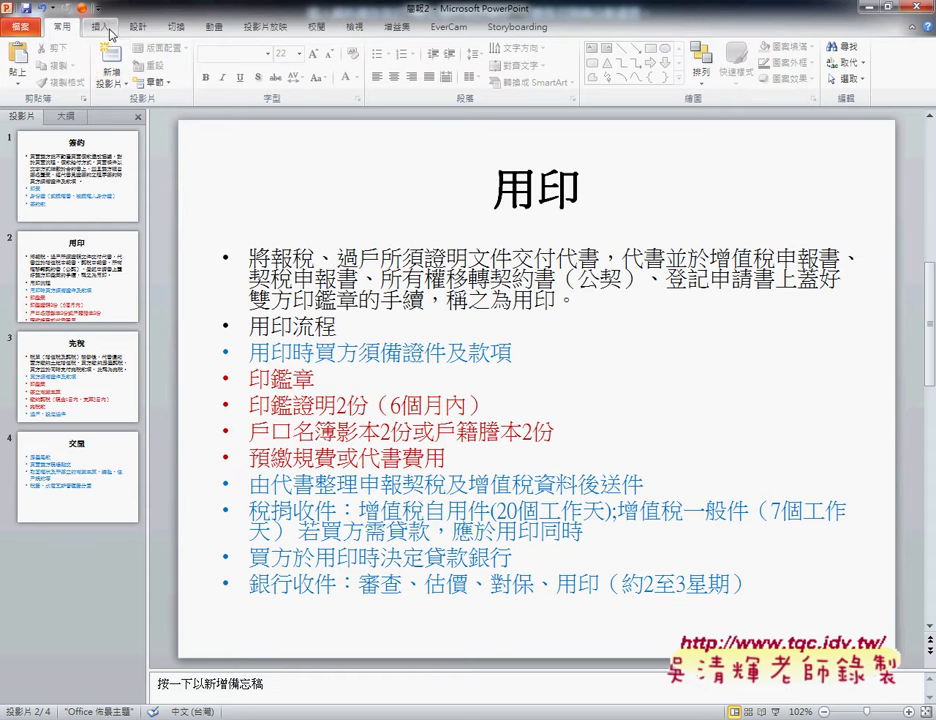
left_click(118, 82)
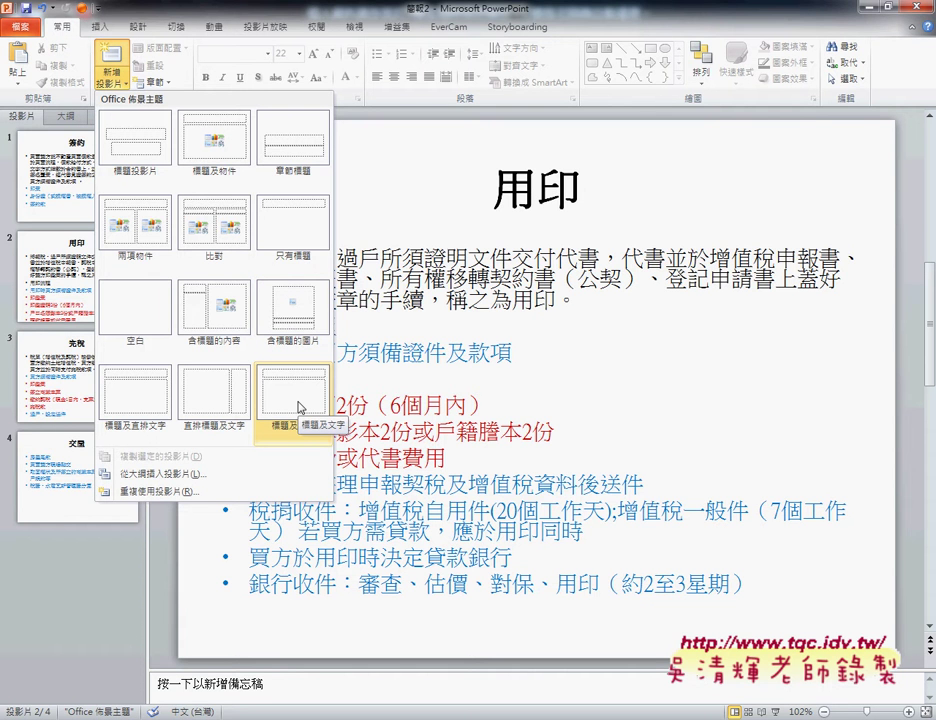
left_click(298, 407)
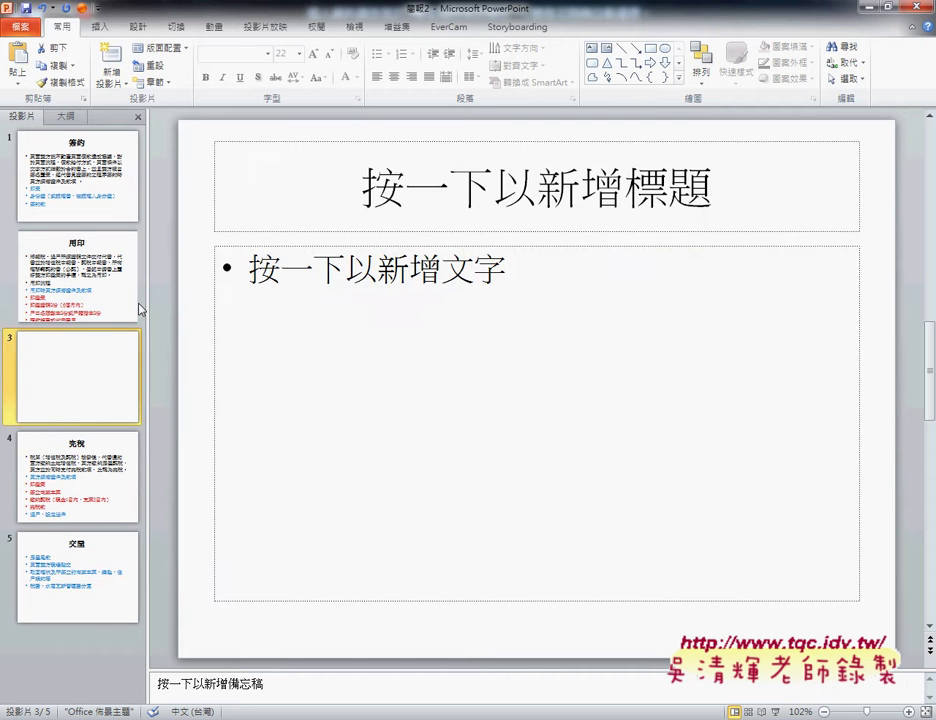
left_click(140, 309)
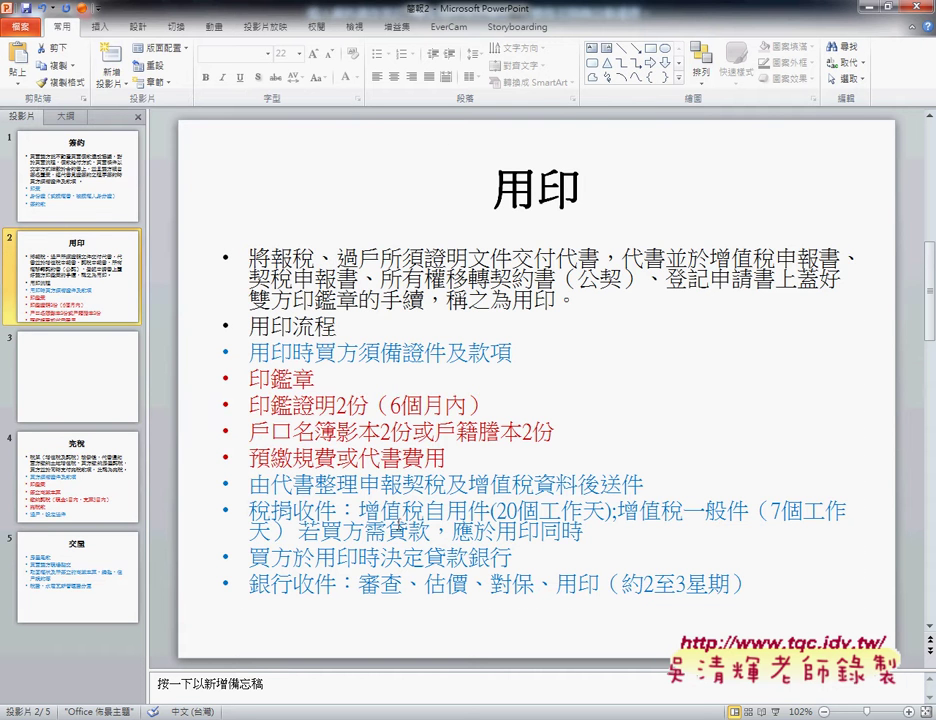
left_click(88, 393)
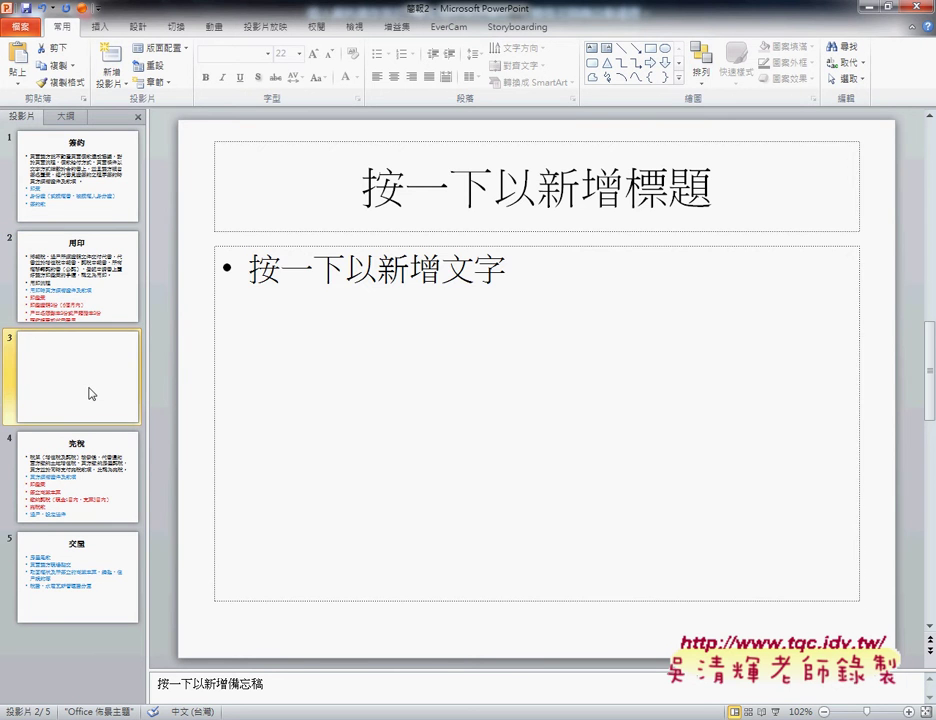
key("Delete")
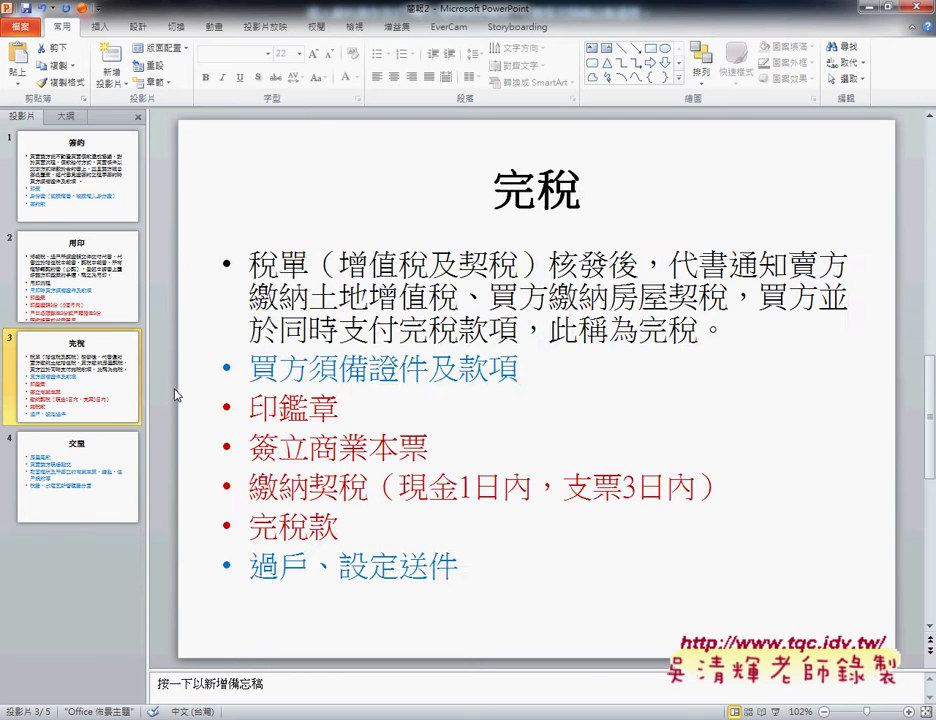
left_click(115, 314)
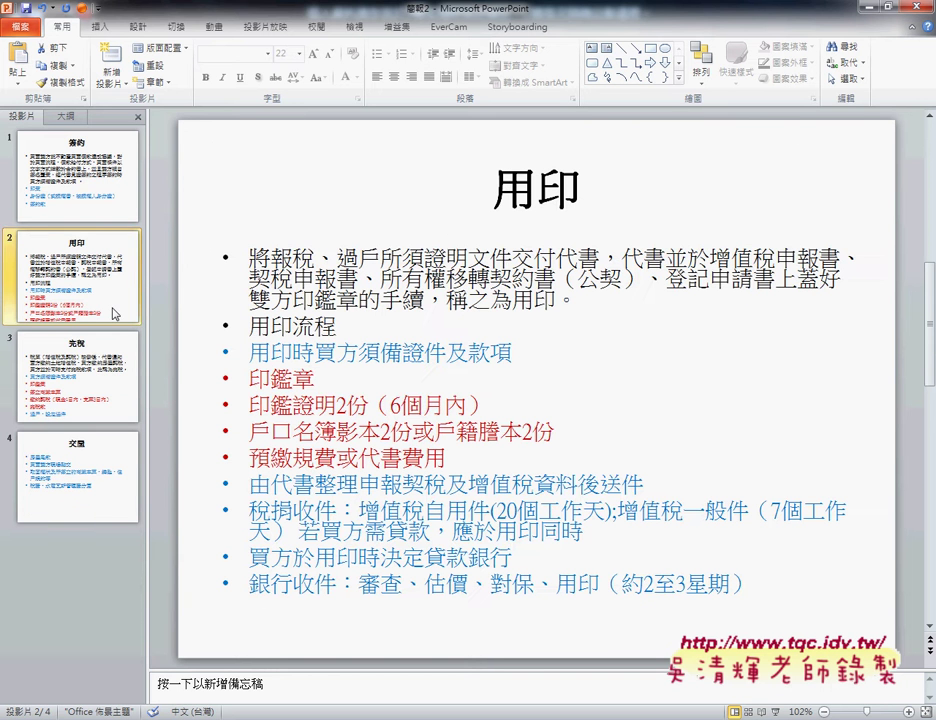
Step: Select the 用印 slide's overflowing body text, mark its last bullets, and open AutoFit Options
left_click(368, 340)
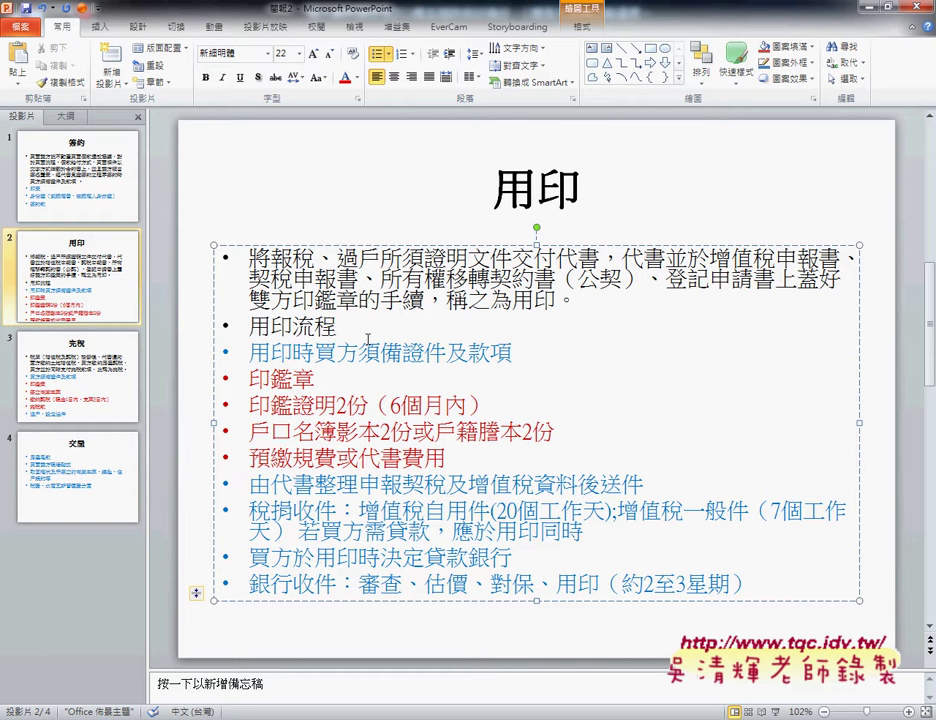
left_click(357, 352)
mouse_move(208, 582)
left_mouse_down()
mouse_move(185, 614)
mouse_move(216, 590)
left_mouse_up()
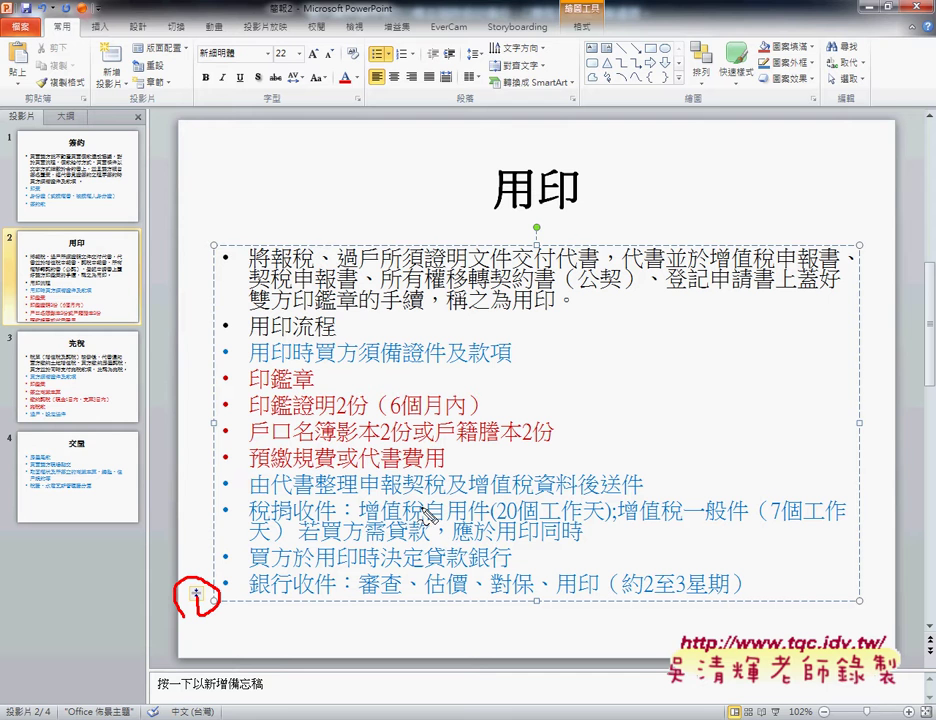
mouse_move(347, 465)
left_mouse_down()
mouse_move(224, 562)
mouse_move(258, 549)
left_mouse_up()
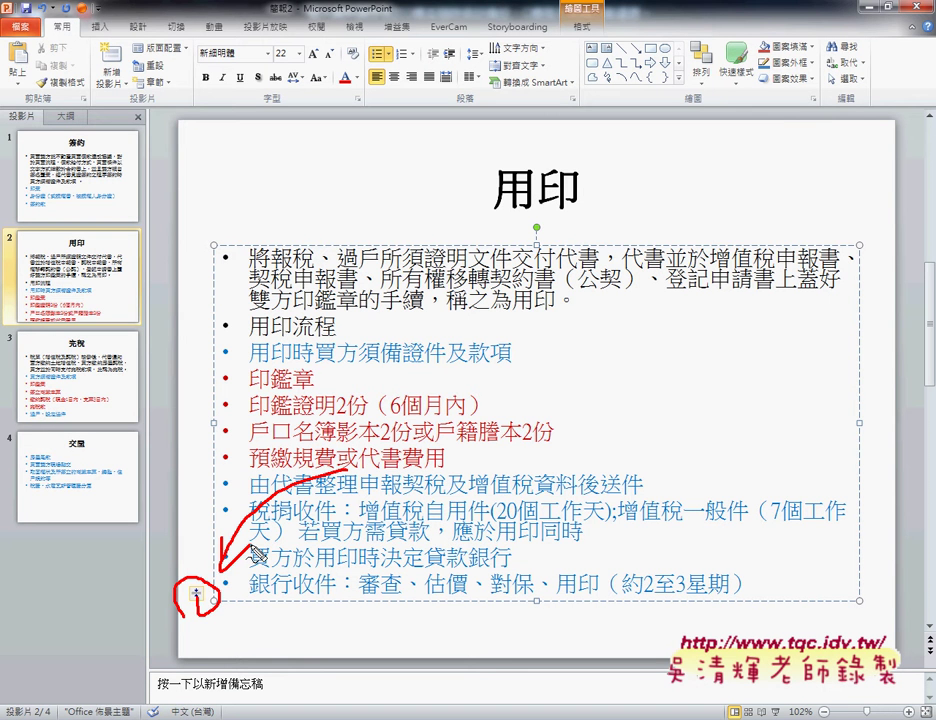
key("Escape")
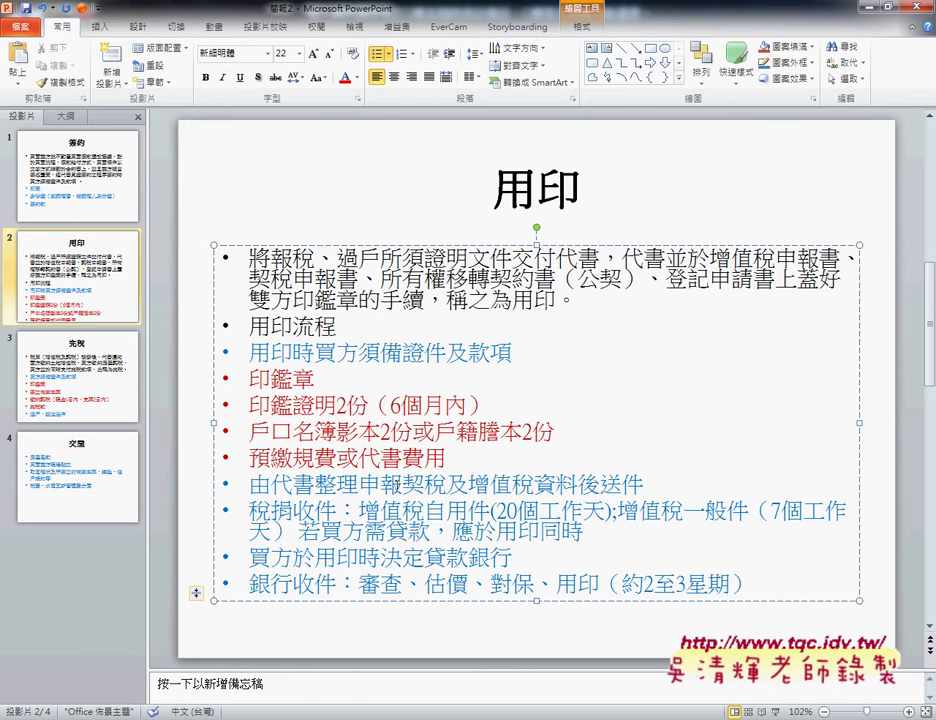
left_click(196, 595)
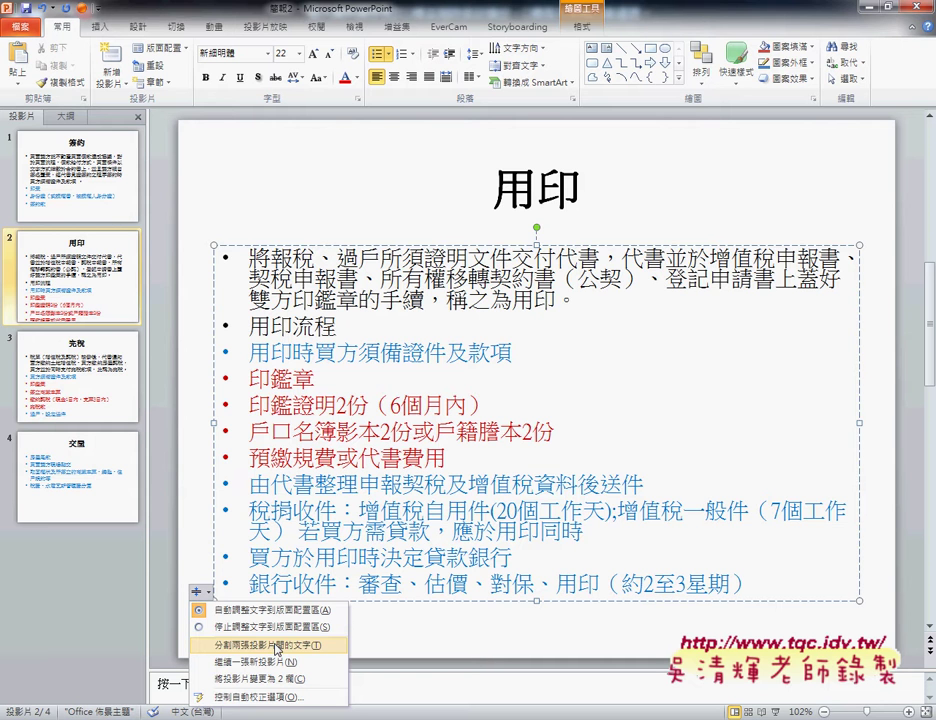
Step: Split the 用印 text between two slides and compare the resulting slides 2 and 3
left_click(277, 645)
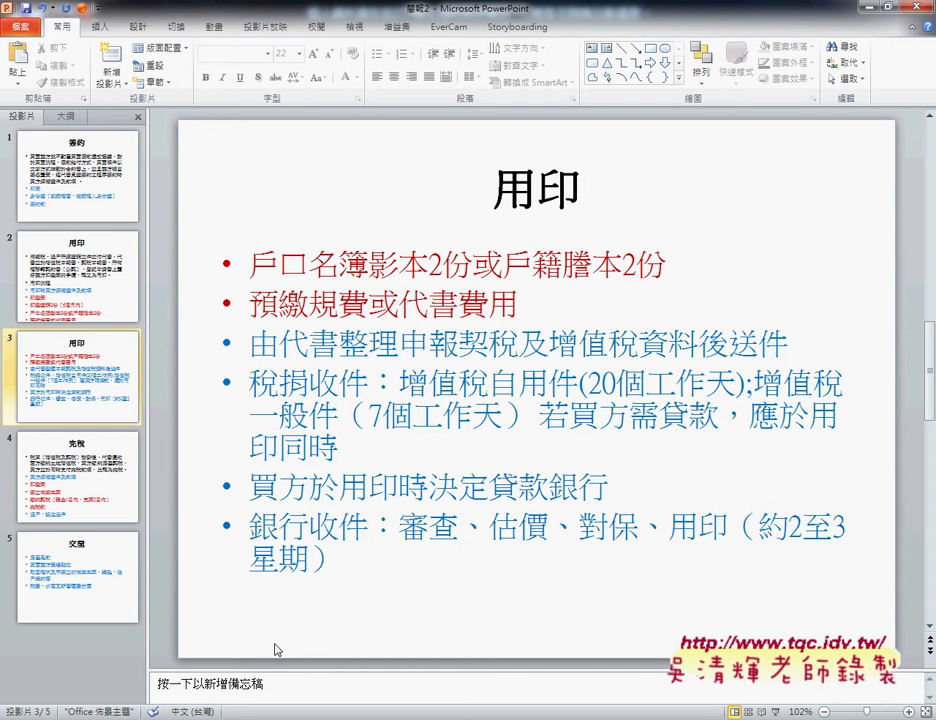
left_click(63, 288)
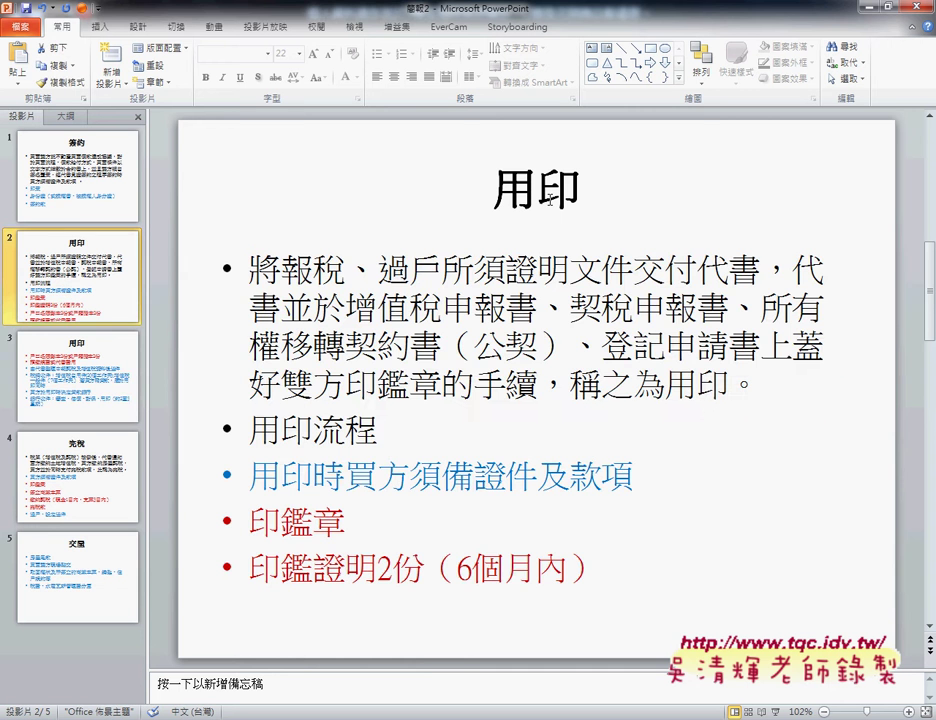
left_click(104, 403)
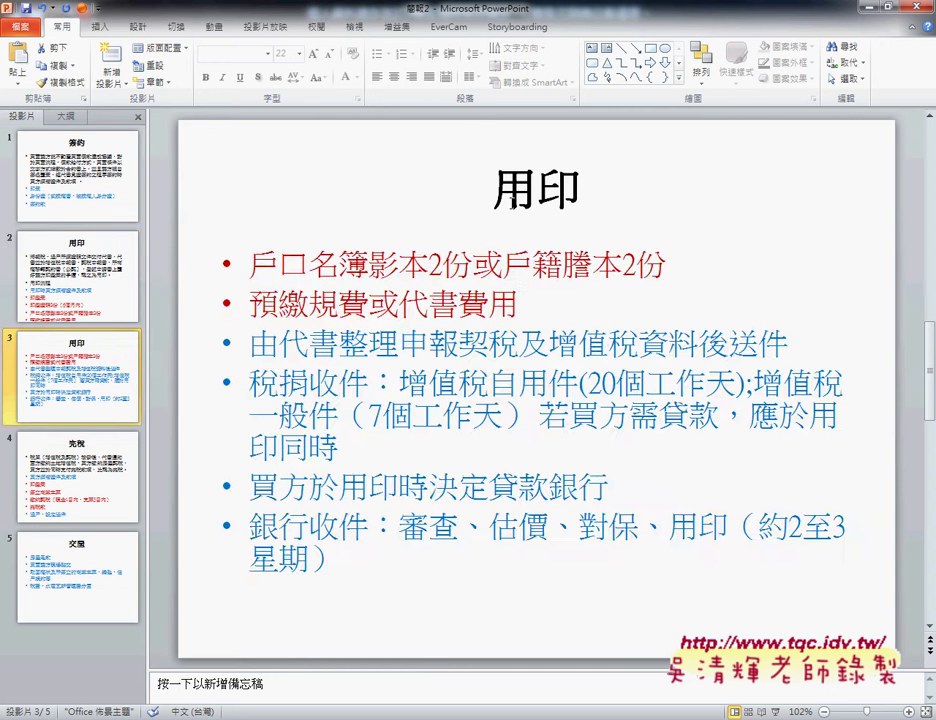
left_click(124, 282)
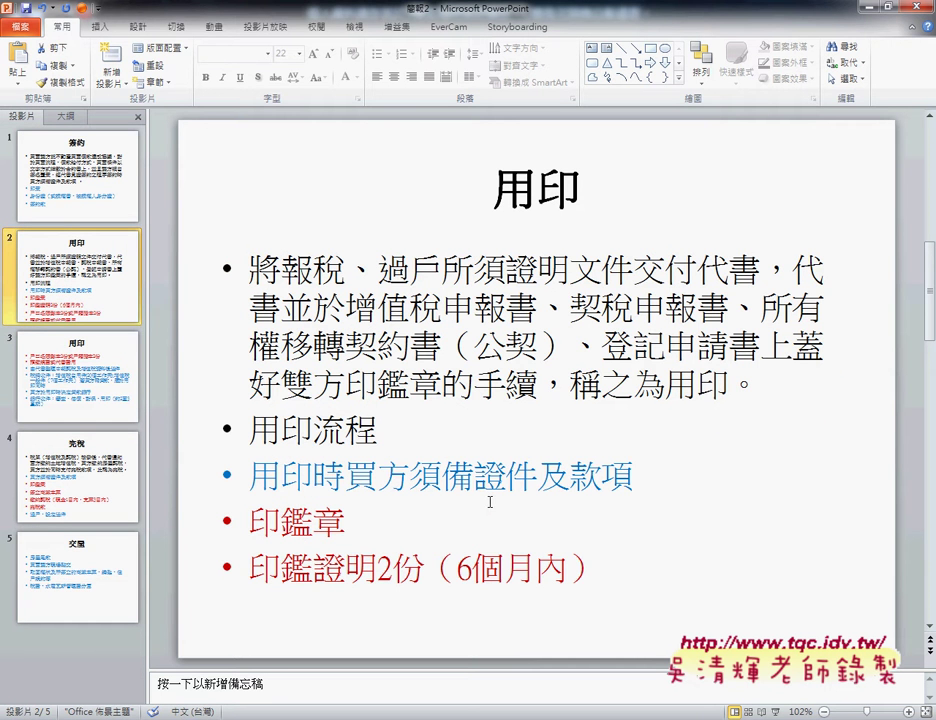
left_click(139, 404)
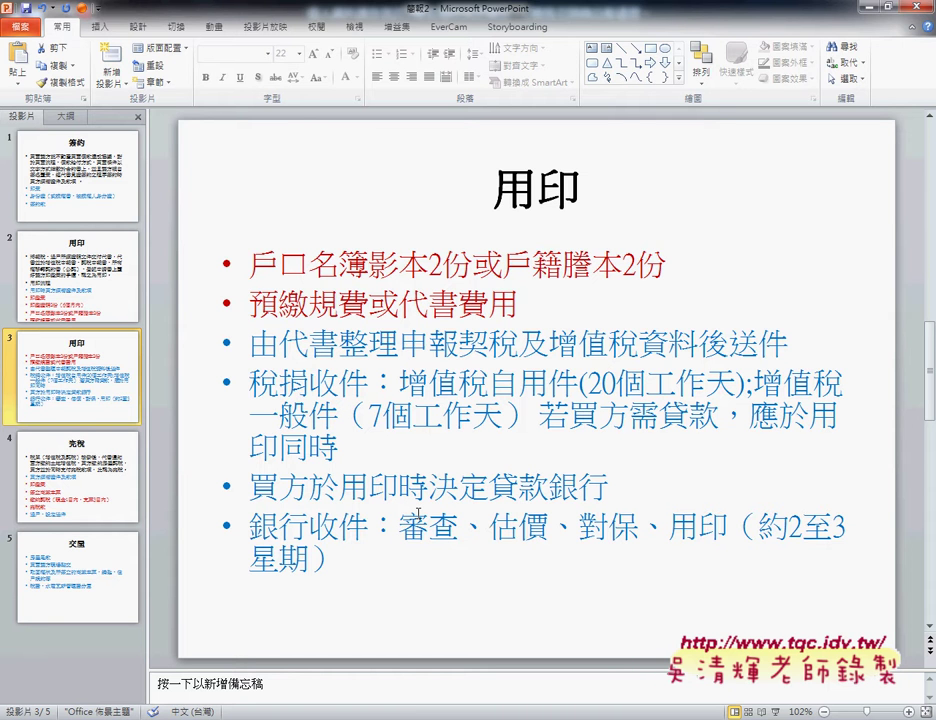
left_click(117, 298)
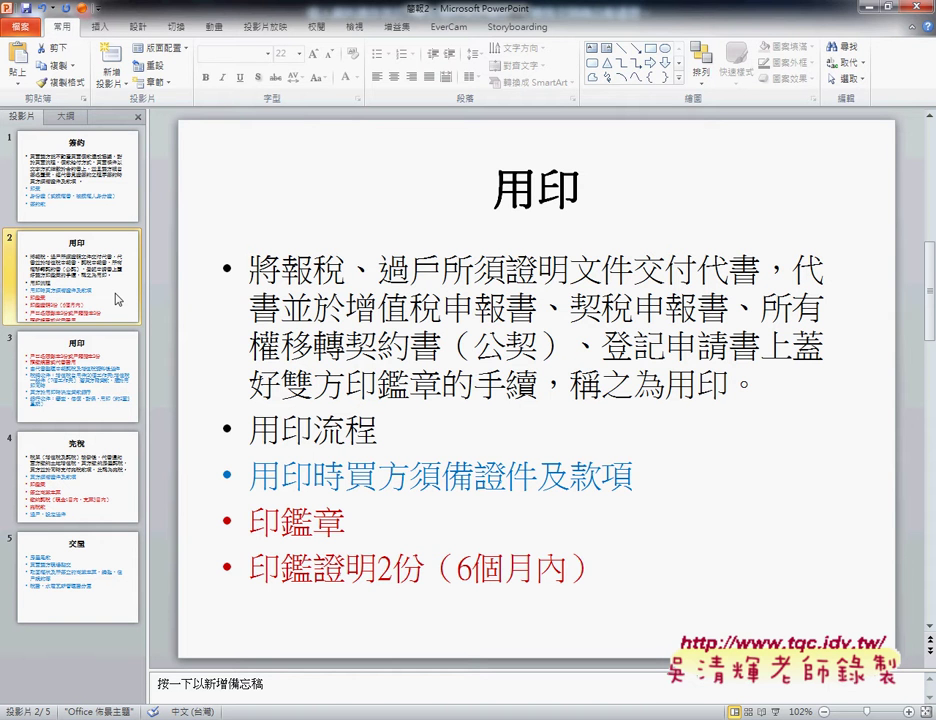
Step: Undo and redo the split, then consult the PDF instructions and come back
key("ctrl+z")
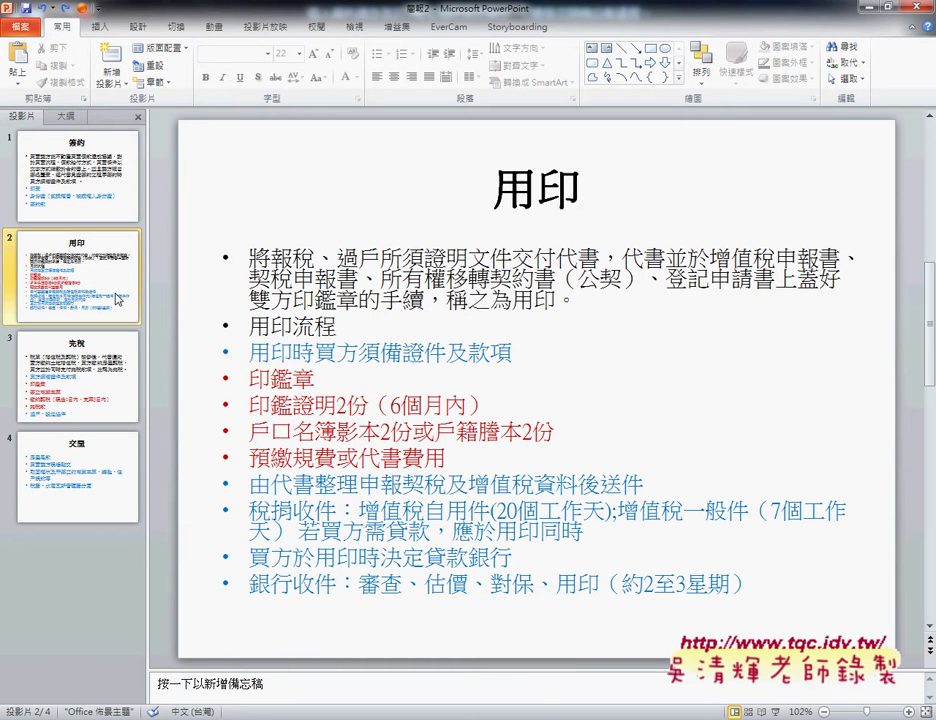
key("ctrl+y")
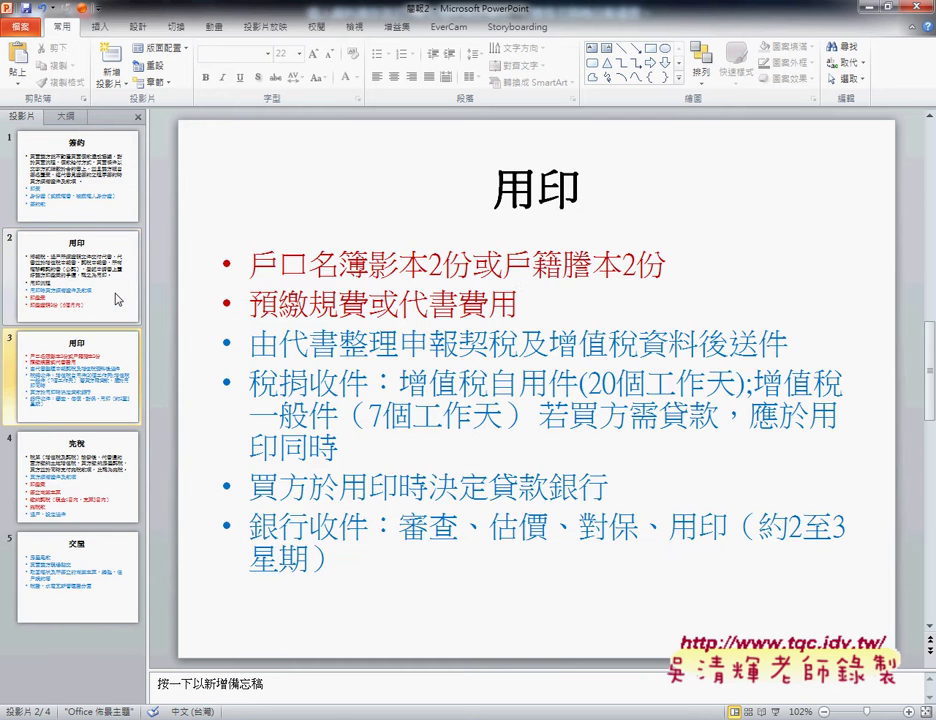
left_click(117, 299)
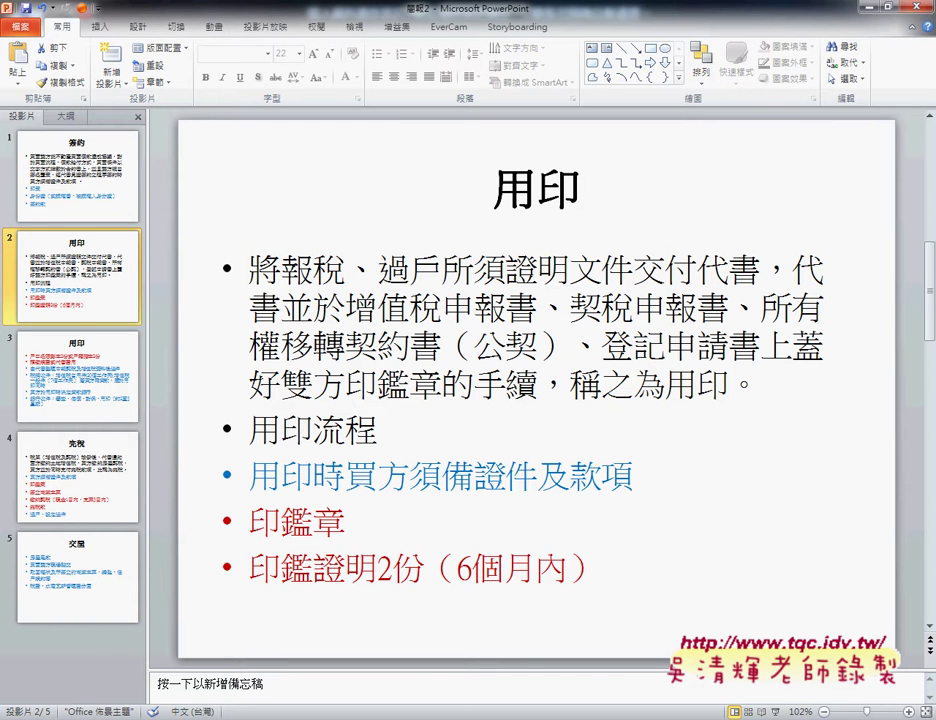
key("alt+Tab")
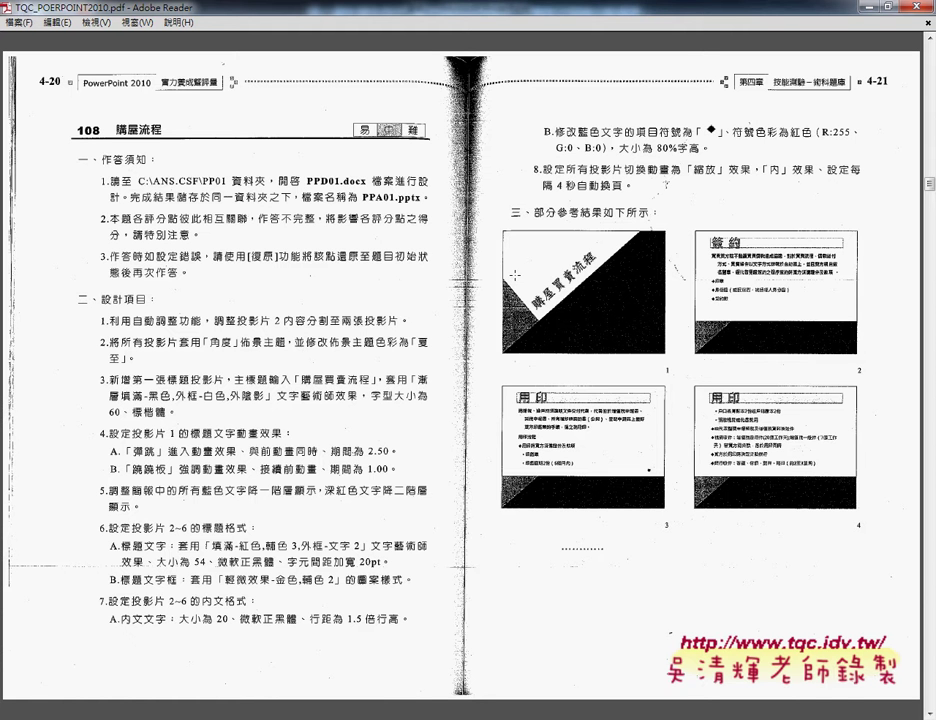
left_click(873, 7)
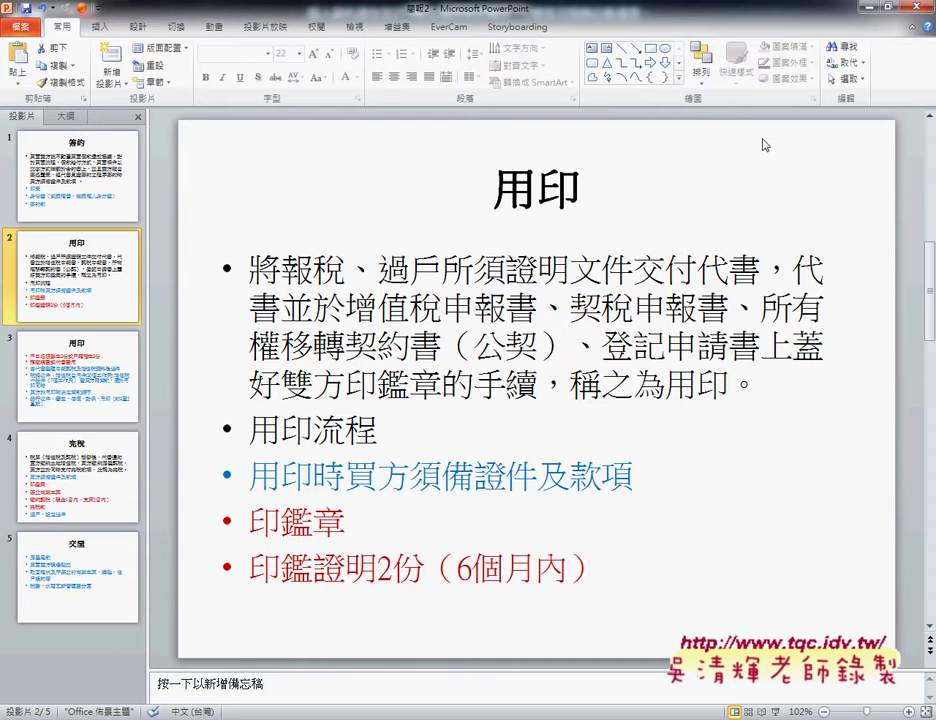
Step: Mark the 角度 (Angles) theme in the Design tab's Themes gallery and apply it
left_click(140, 28)
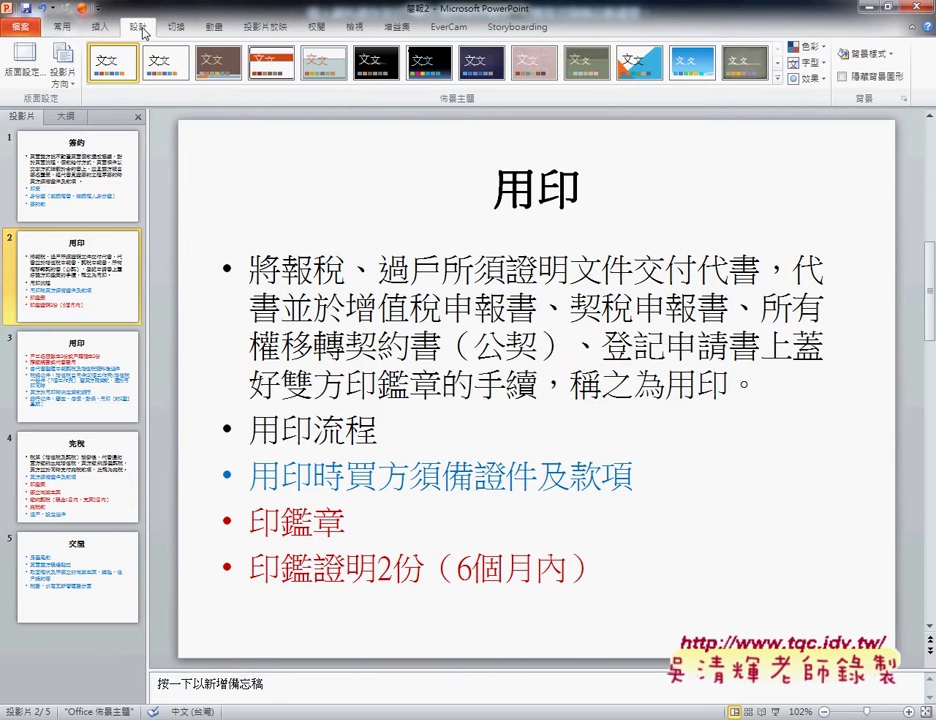
left_click(777, 77)
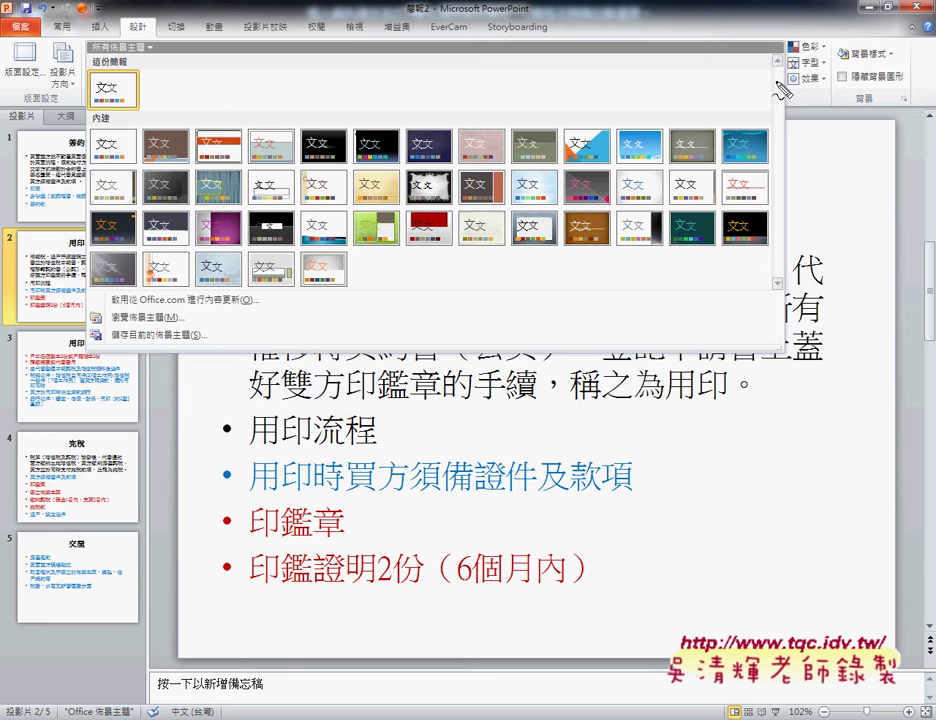
mouse_move(558, 138)
left_mouse_down()
mouse_move(578, 162)
mouse_move(616, 129)
left_mouse_up()
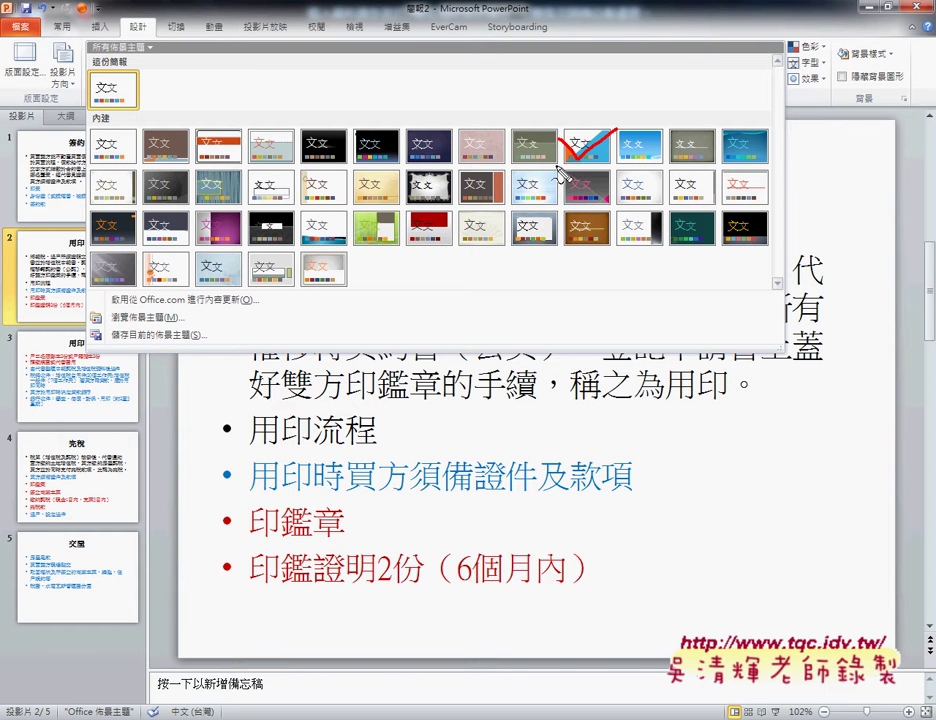
mouse_move(586, 182)
left_mouse_down()
mouse_move(632, 106)
mouse_move(586, 205)
left_mouse_up()
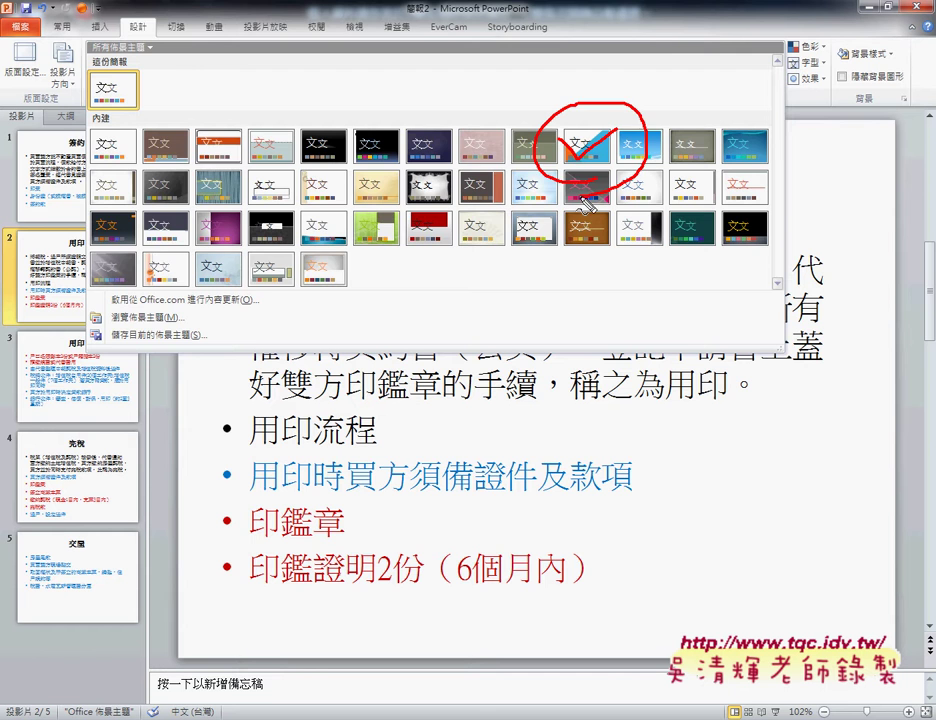
key("Escape")
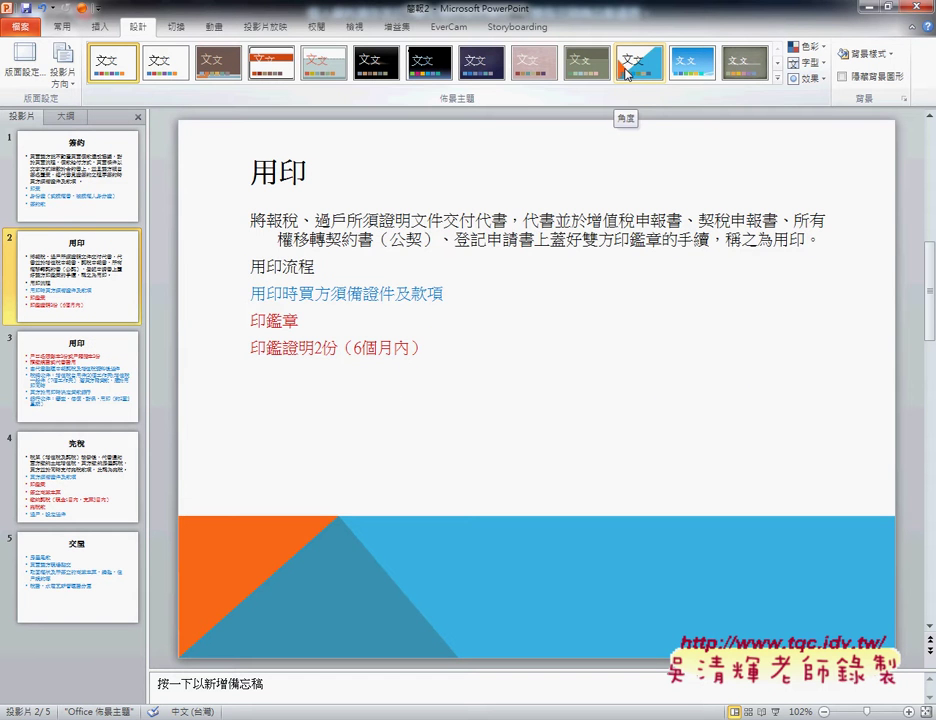
left_click(627, 73)
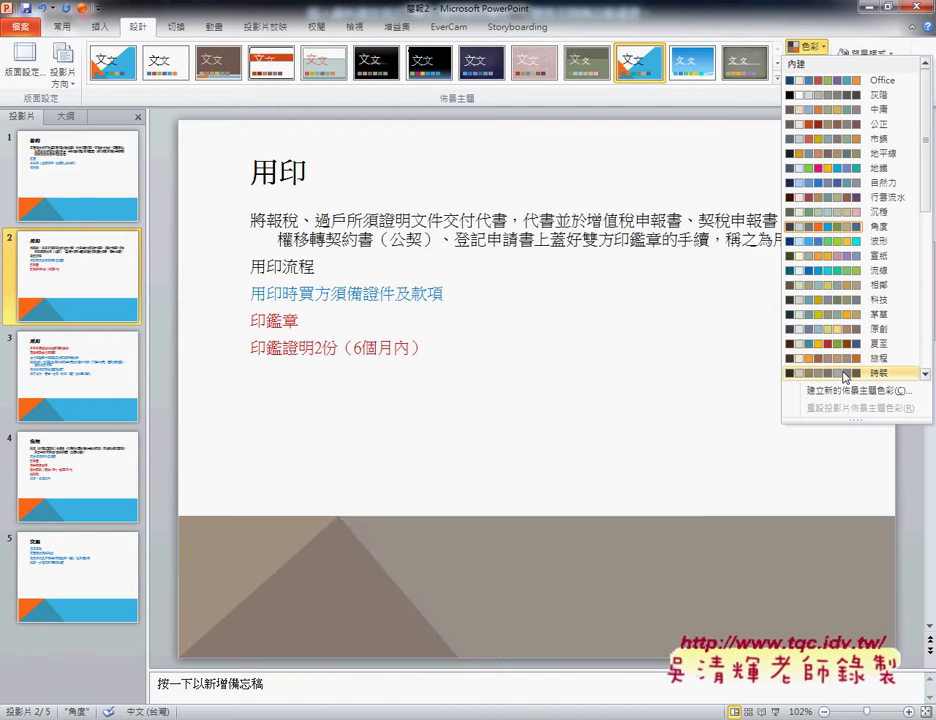
Step: Apply the 夏至 colour scheme to all slides, then switch to the exercise PDF
scroll(928, 244, "down", 2)
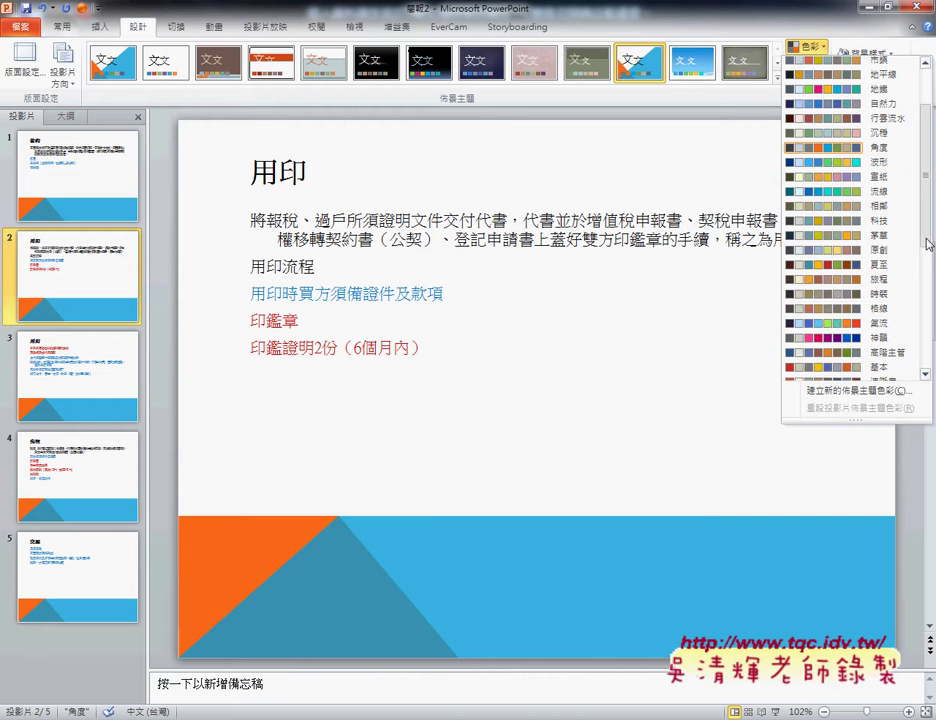
left_click_drag(928, 244, 930, 370)
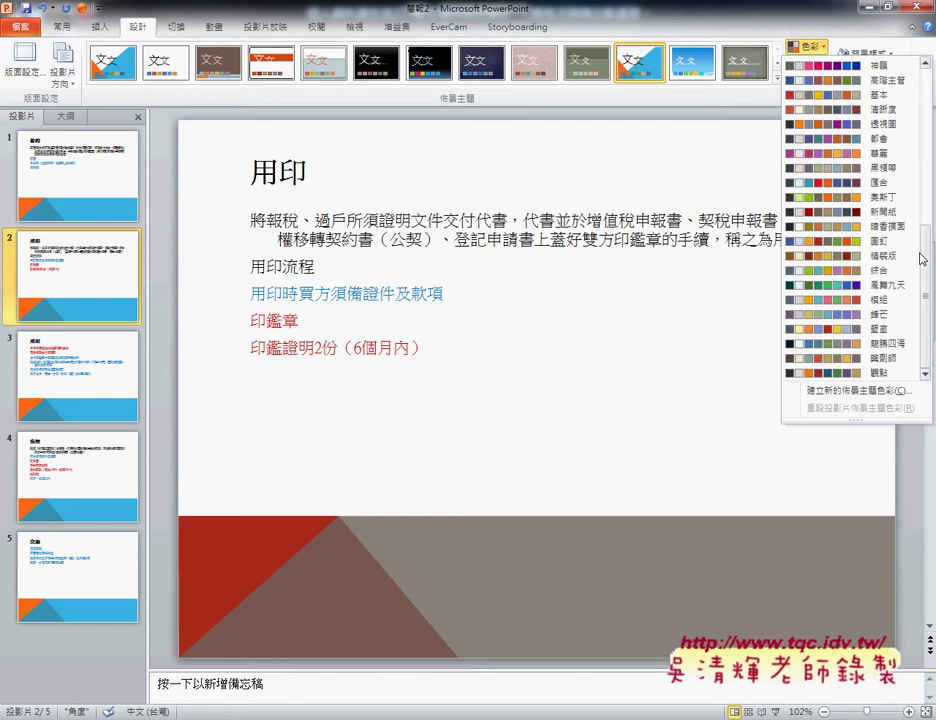
left_click_drag(922, 259, 930, 212)
scroll(930, 212, "up", 1)
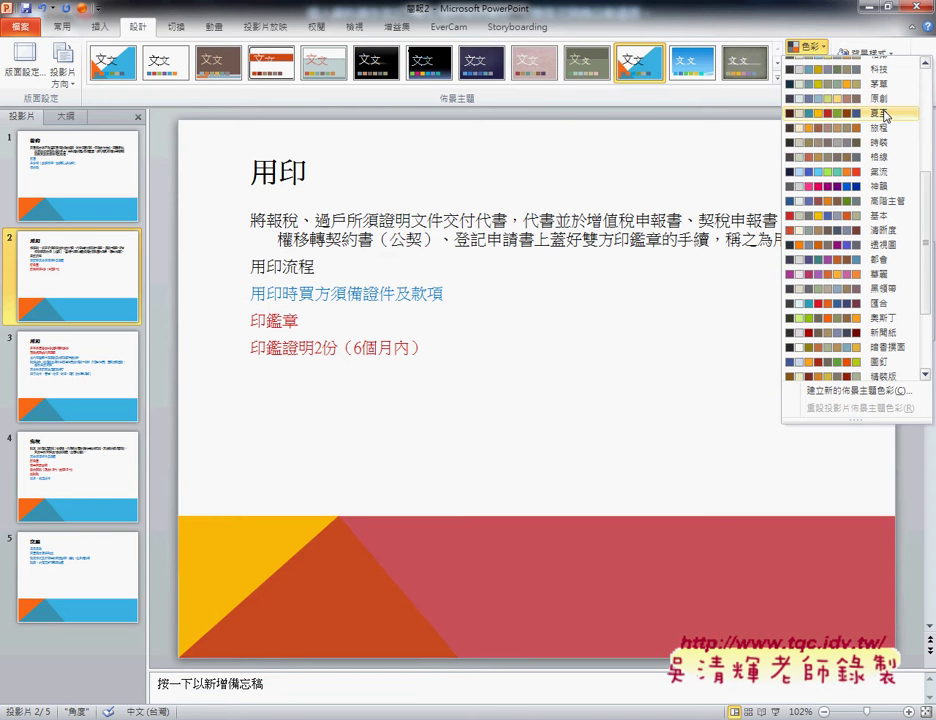
left_click(885, 116)
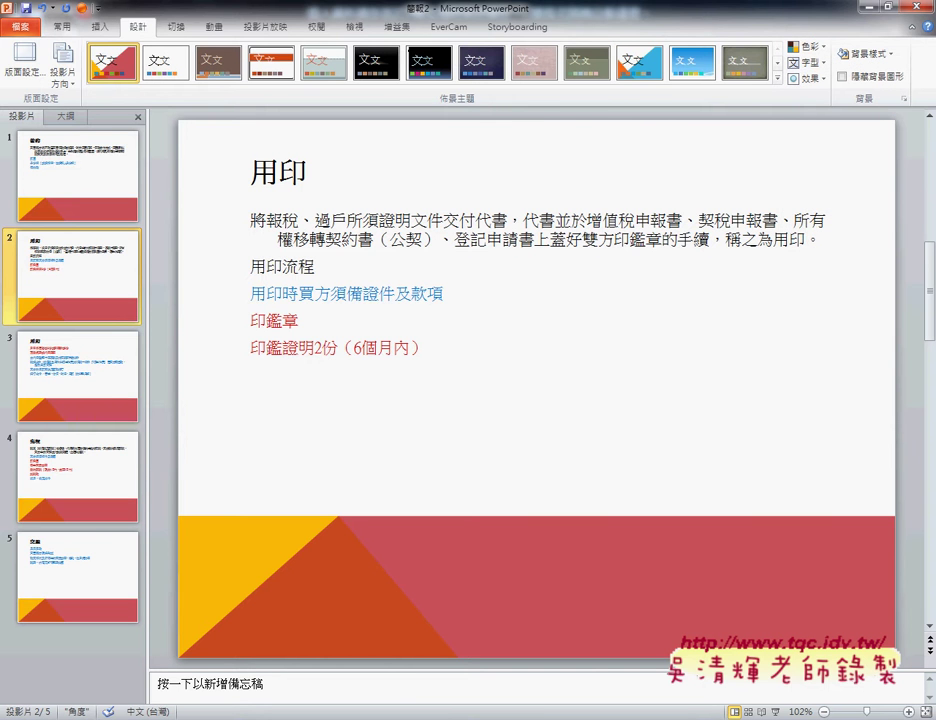
key("alt+Tab")
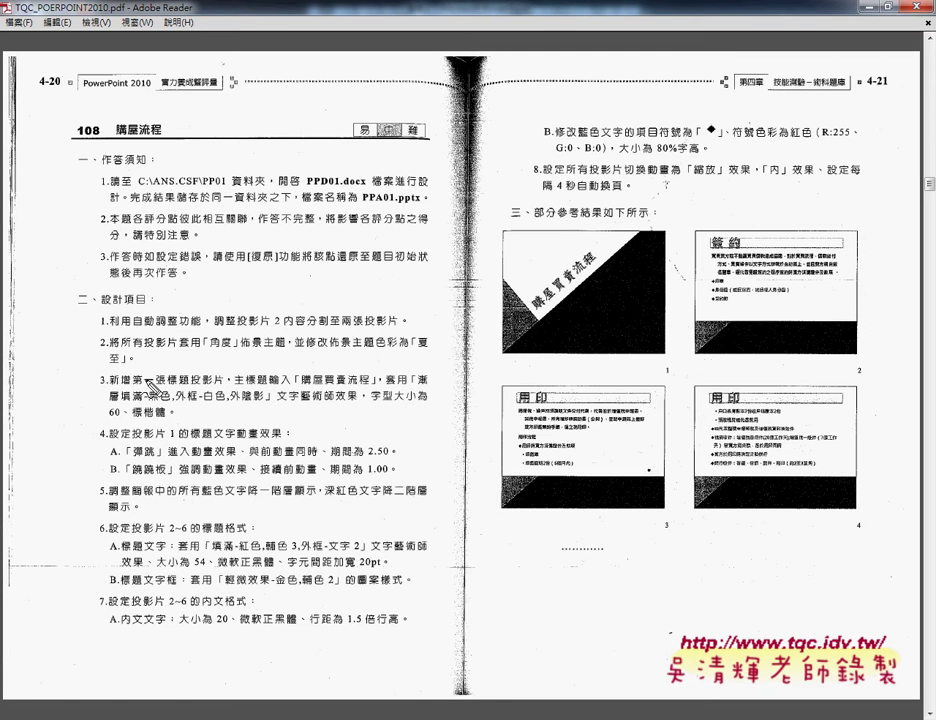
Step: Mark up step 3's requirements (title 購屋買賣流程, WordArt style, size 60) in the PDF, then minimize Reader
left_click_drag(142, 386, 224, 386)
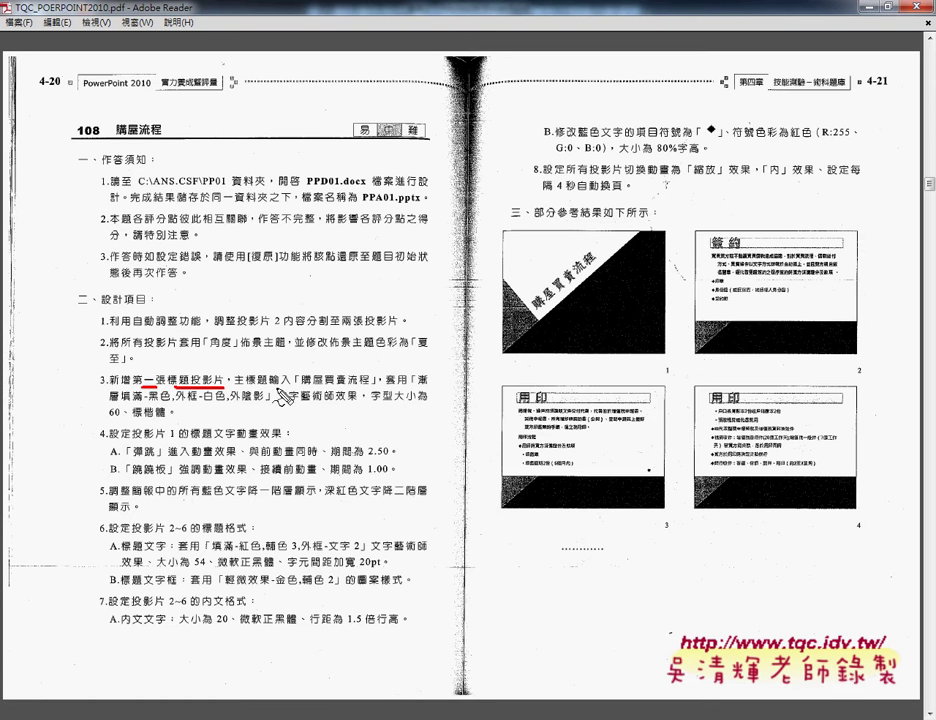
left_click_drag(311, 391, 367, 391)
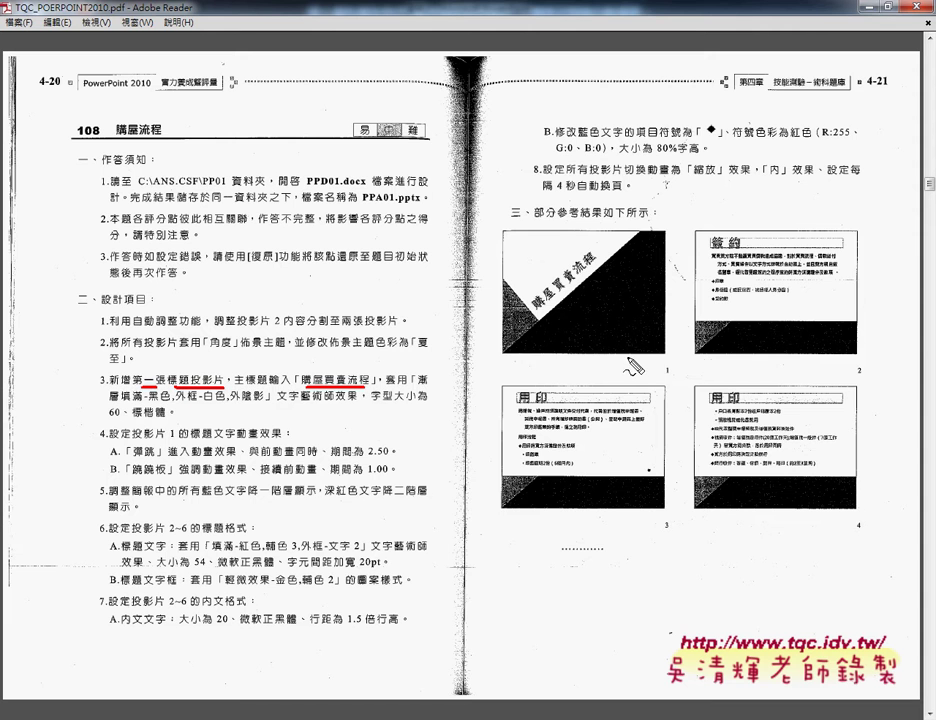
mouse_move(630, 358)
left_mouse_down()
mouse_move(518, 218)
mouse_move(614, 347)
left_mouse_up()
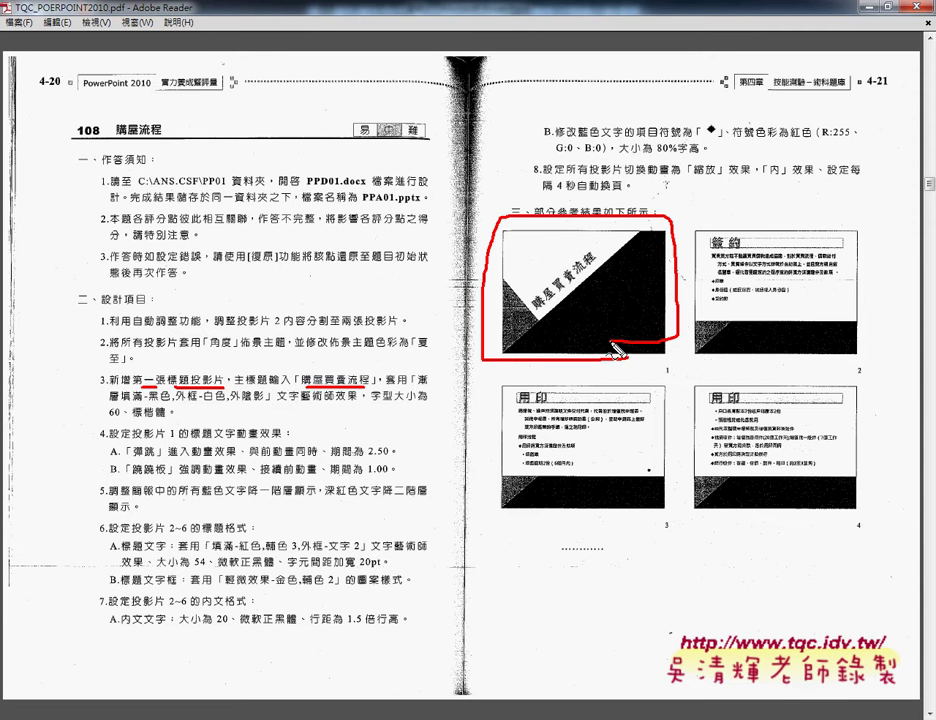
left_click_drag(415, 386, 437, 387)
left_click_drag(147, 403, 248, 402)
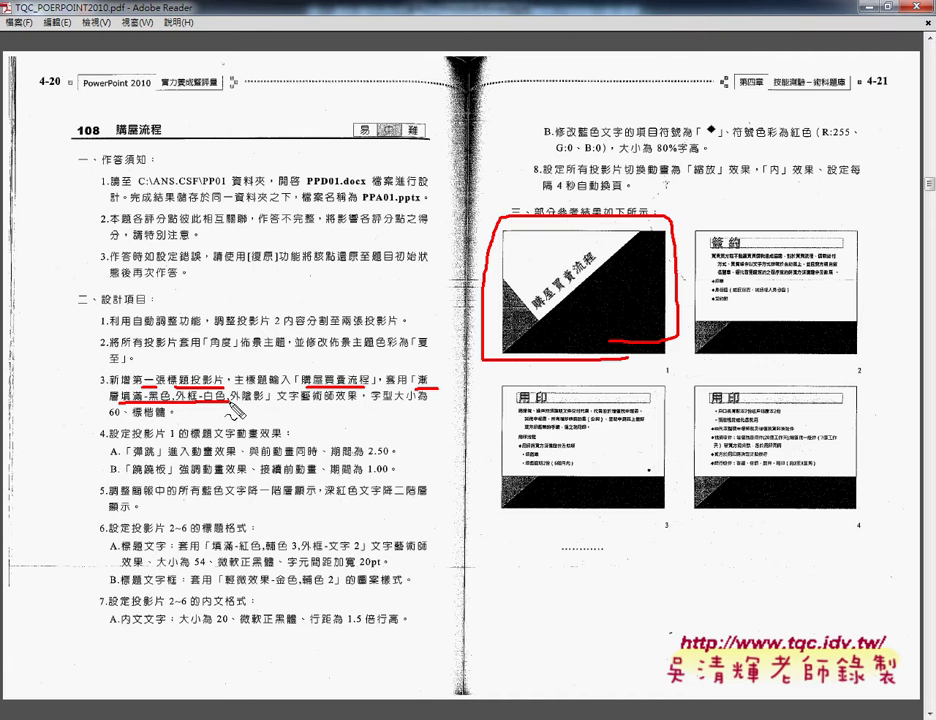
left_click_drag(108, 419, 124, 420)
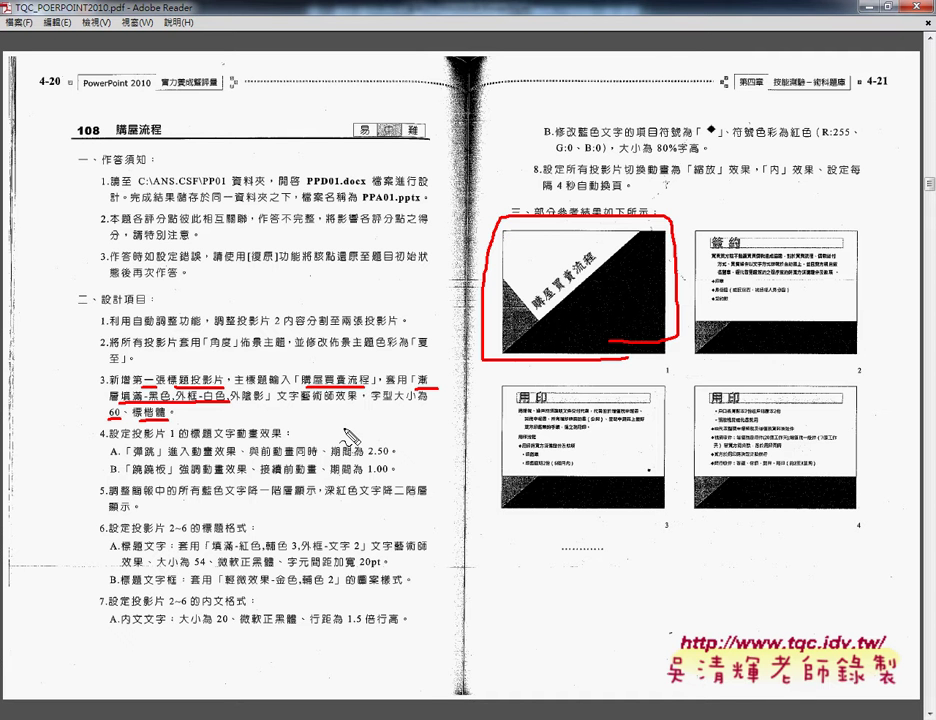
key("Escape")
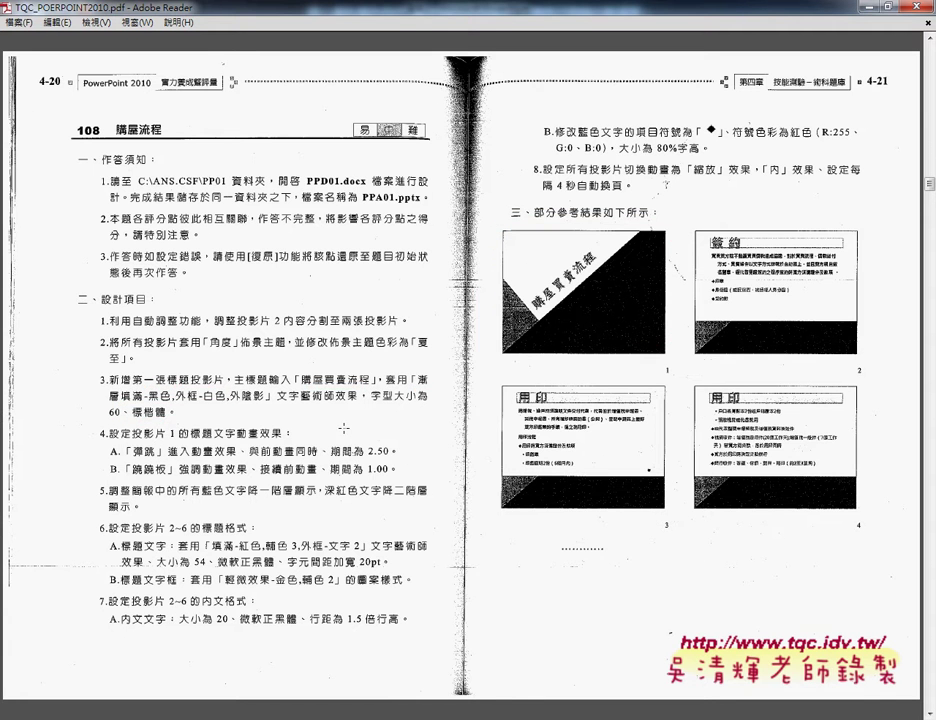
left_click(867, 7)
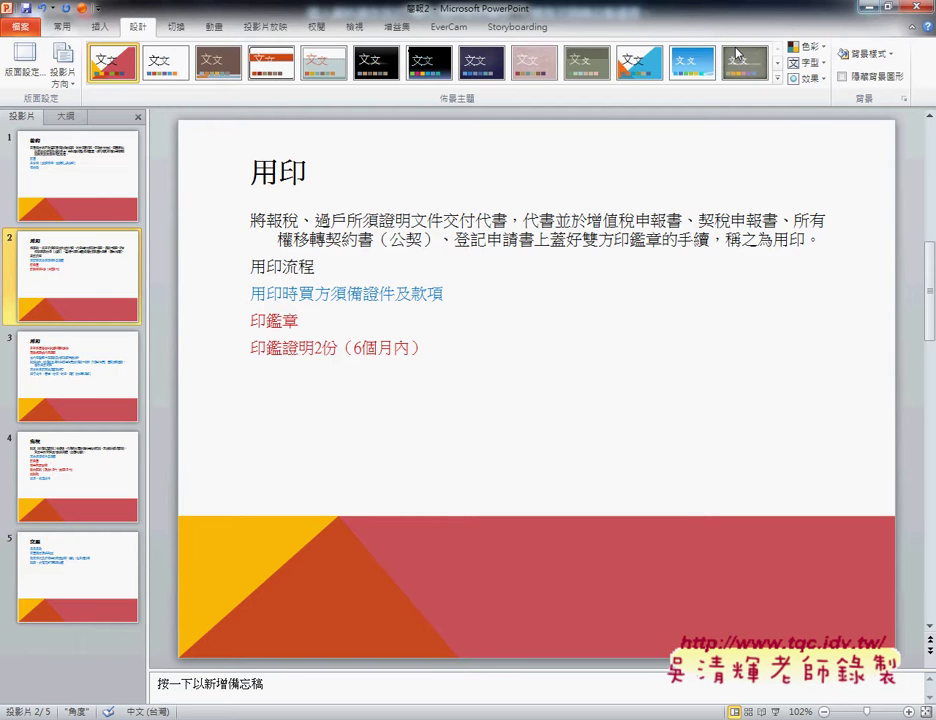
Step: Place the insertion point above slide 1 and show the New Slide layout gallery
left_click(81, 151)
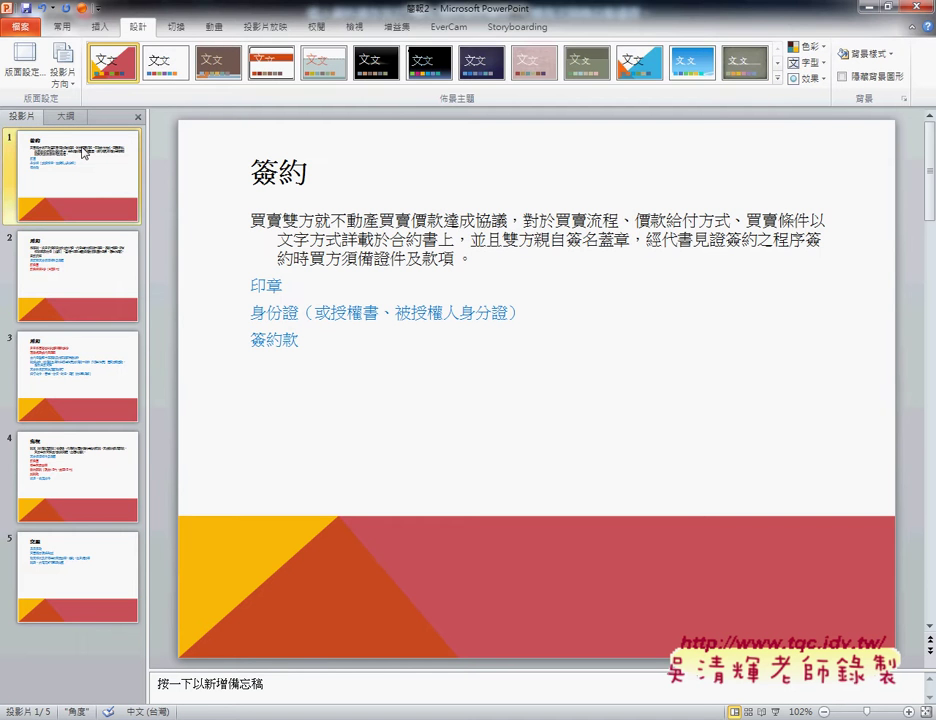
left_click(84, 131)
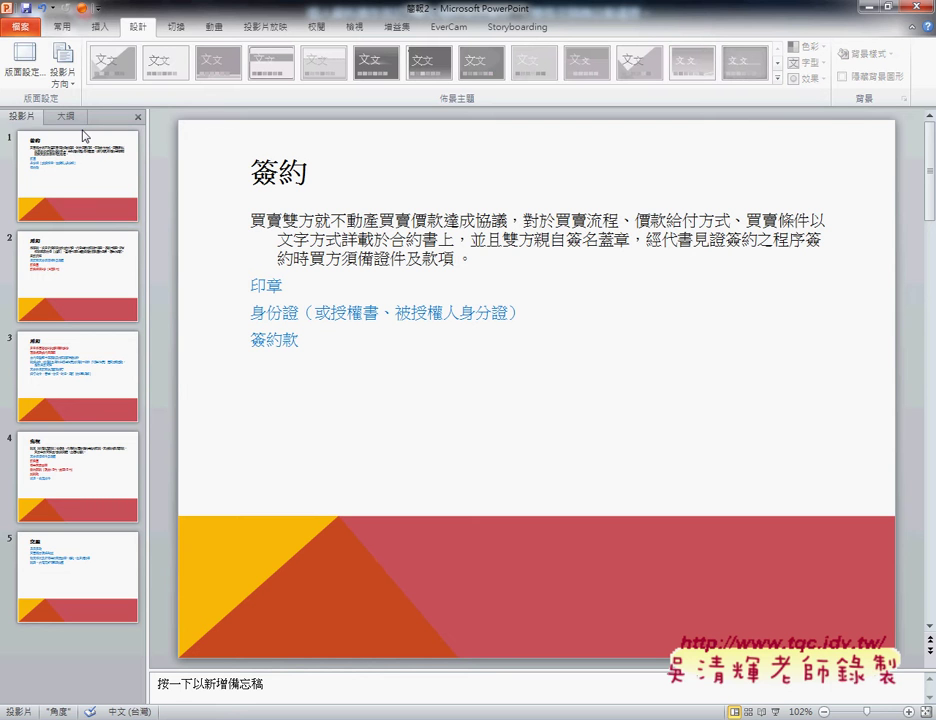
left_click(63, 27)
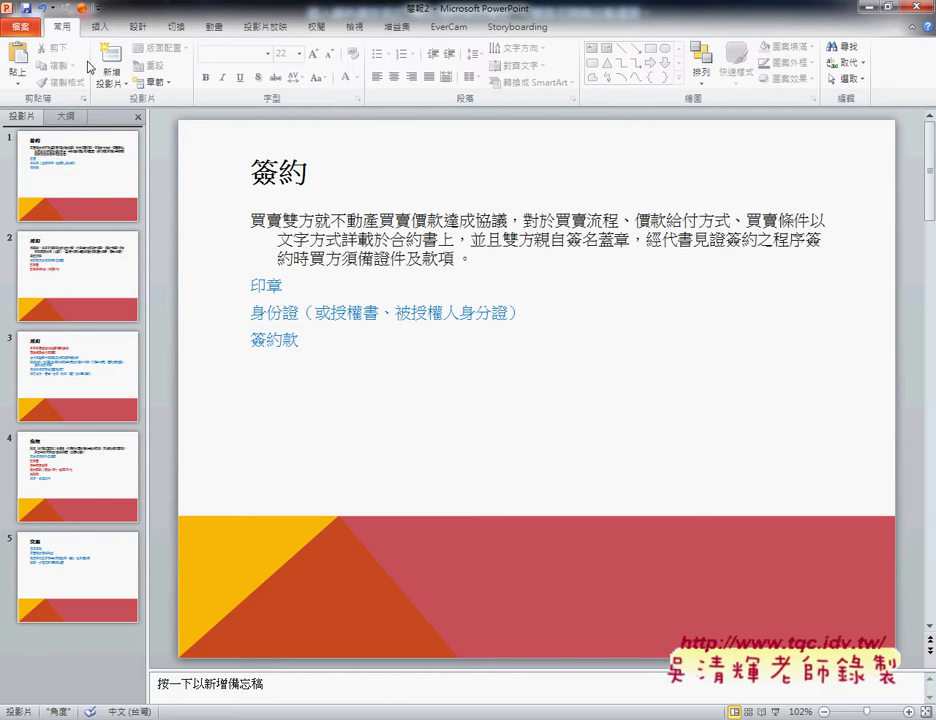
left_click(119, 86)
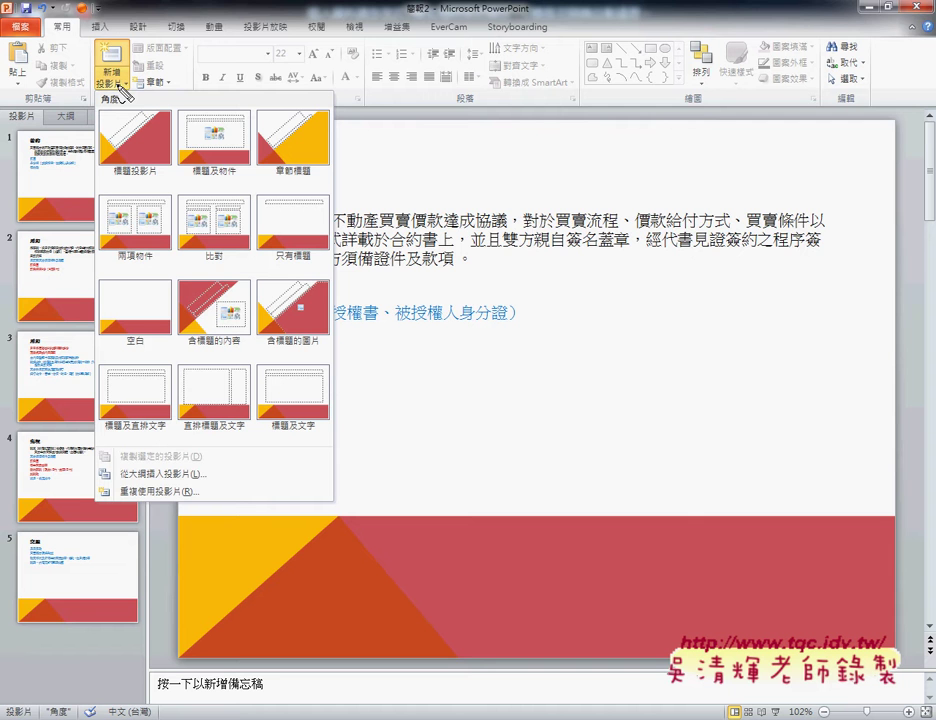
Step: Annotate the New Slide layout options and slides pane in red ink, then clear them
left_click_drag(196, 478, 199, 463)
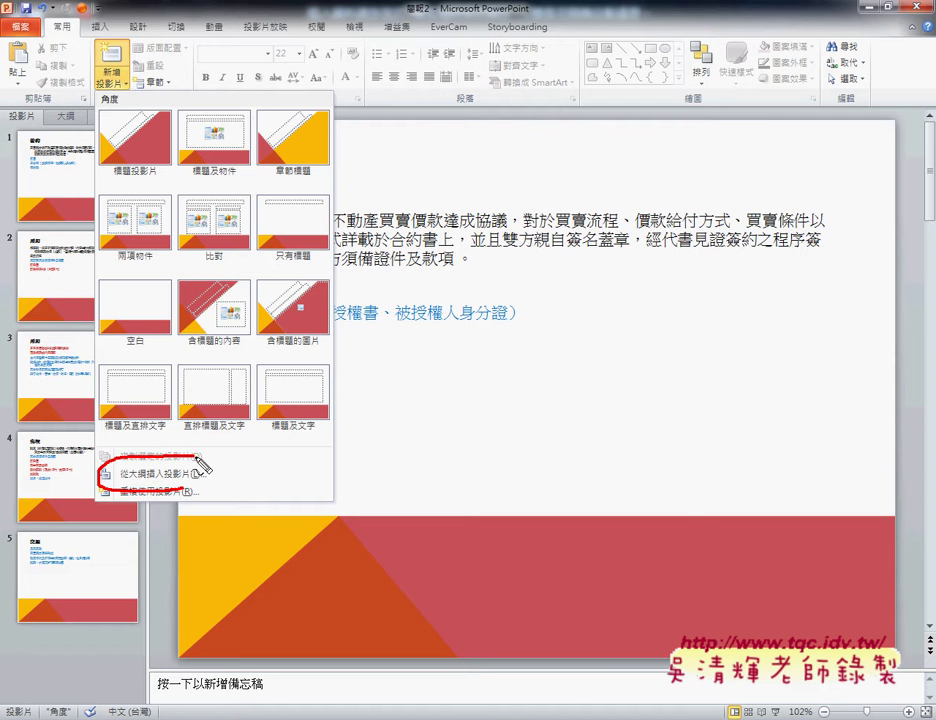
left_click_drag(17, 126, 92, 127)
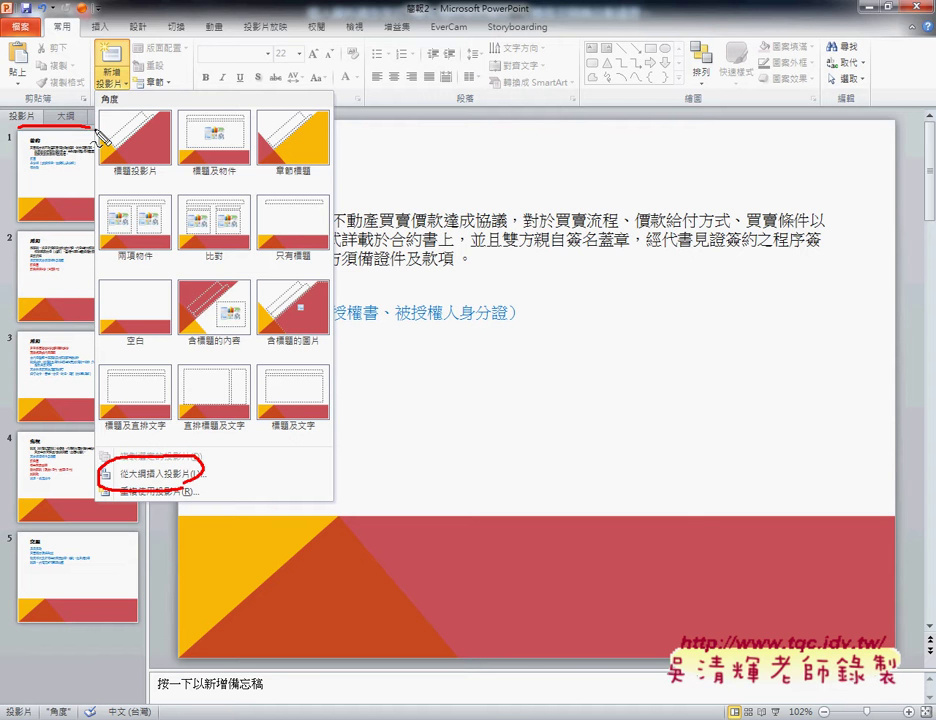
left_click_drag(160, 96, 178, 176)
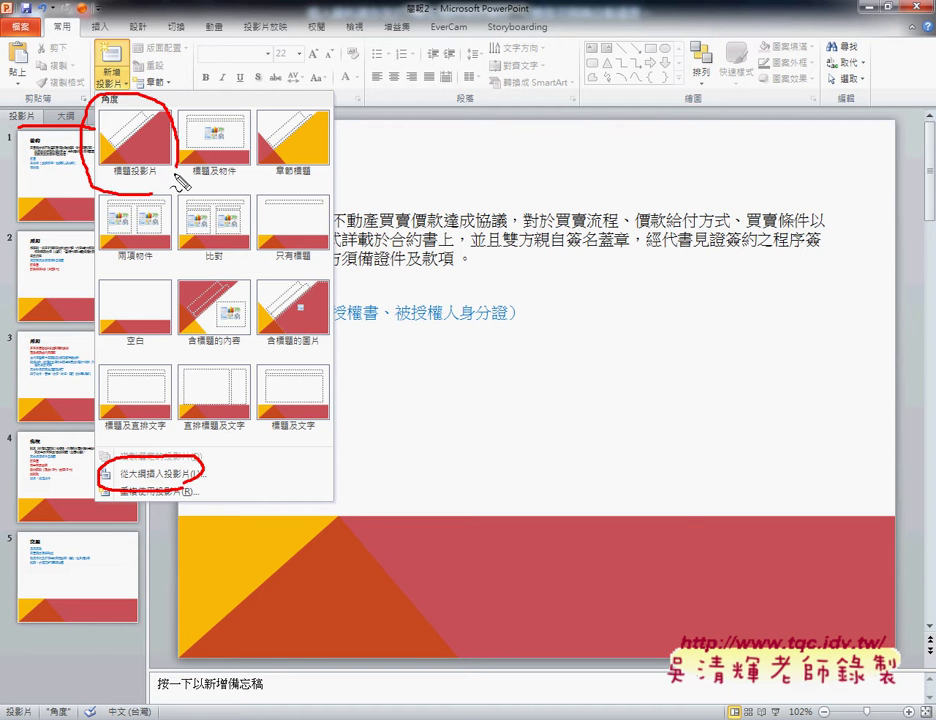
left_click_drag(110, 66, 146, 66)
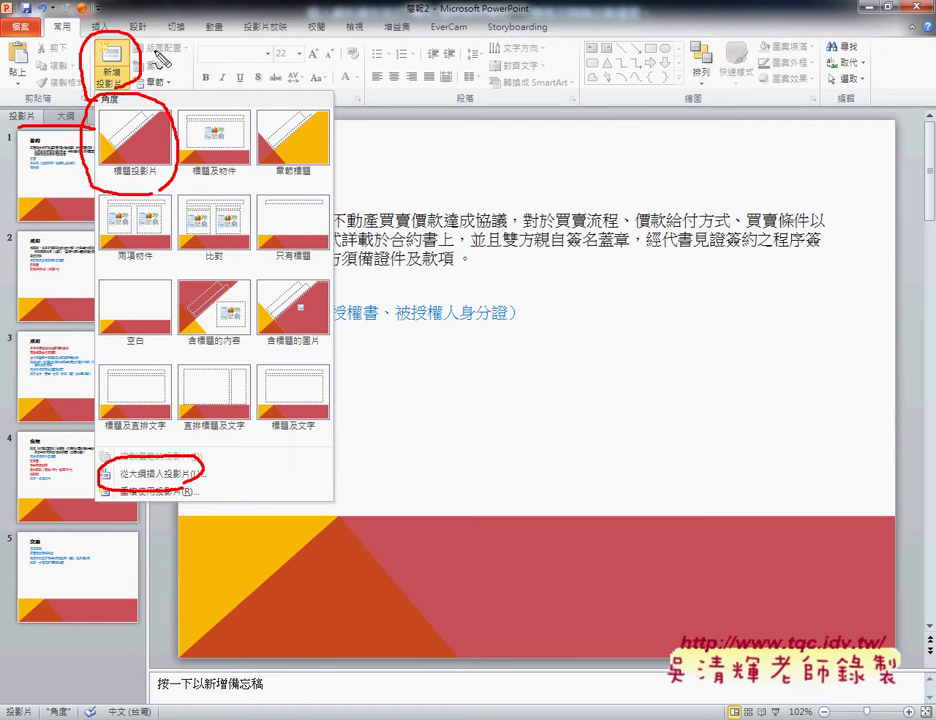
left_click_drag(157, 55, 183, 96)
left_click(183, 88)
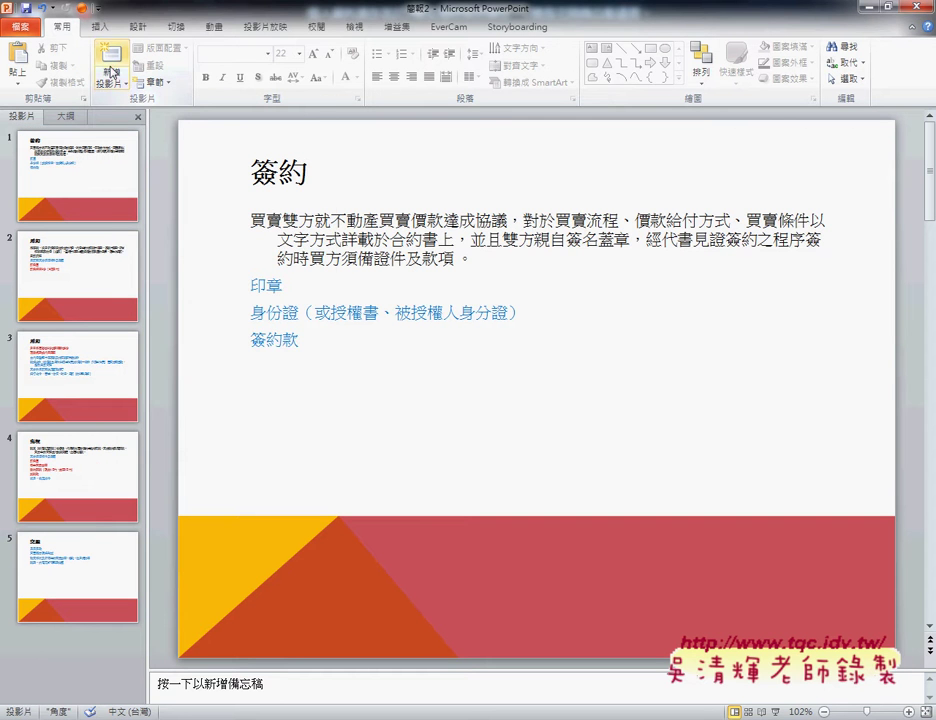
Step: Insert a 標題投影片 (Title Slide) layout slide as the new first slide
left_click(113, 73)
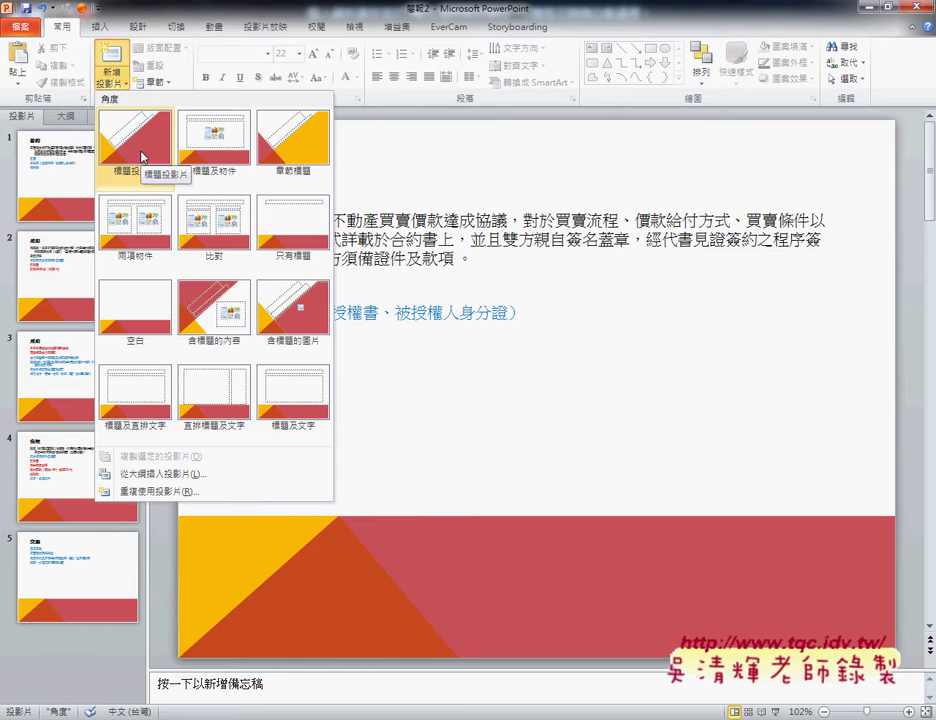
left_click(111, 57)
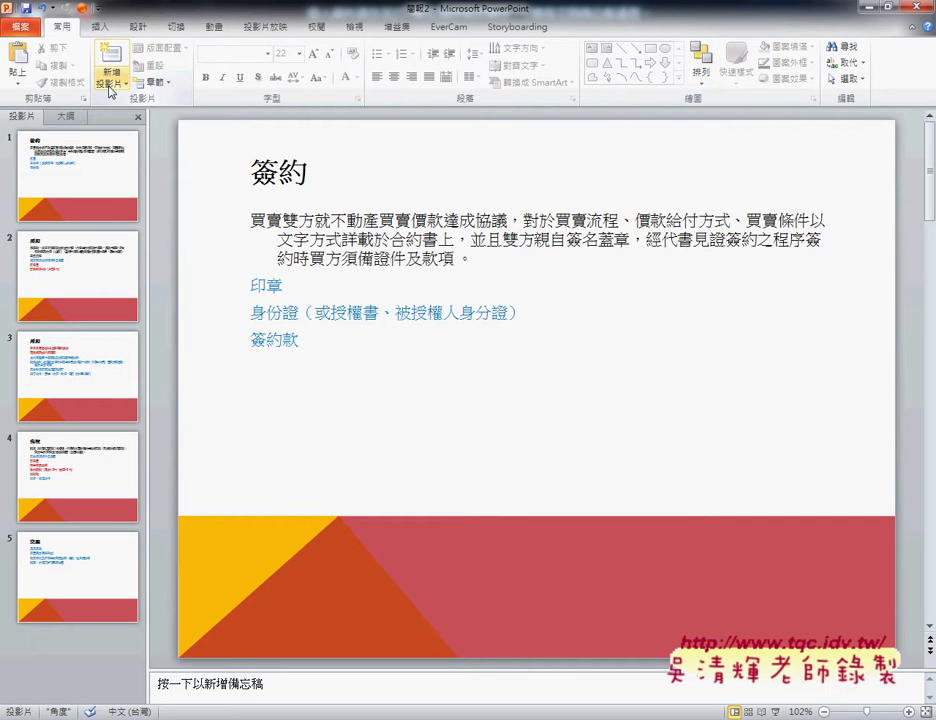
left_click(118, 74)
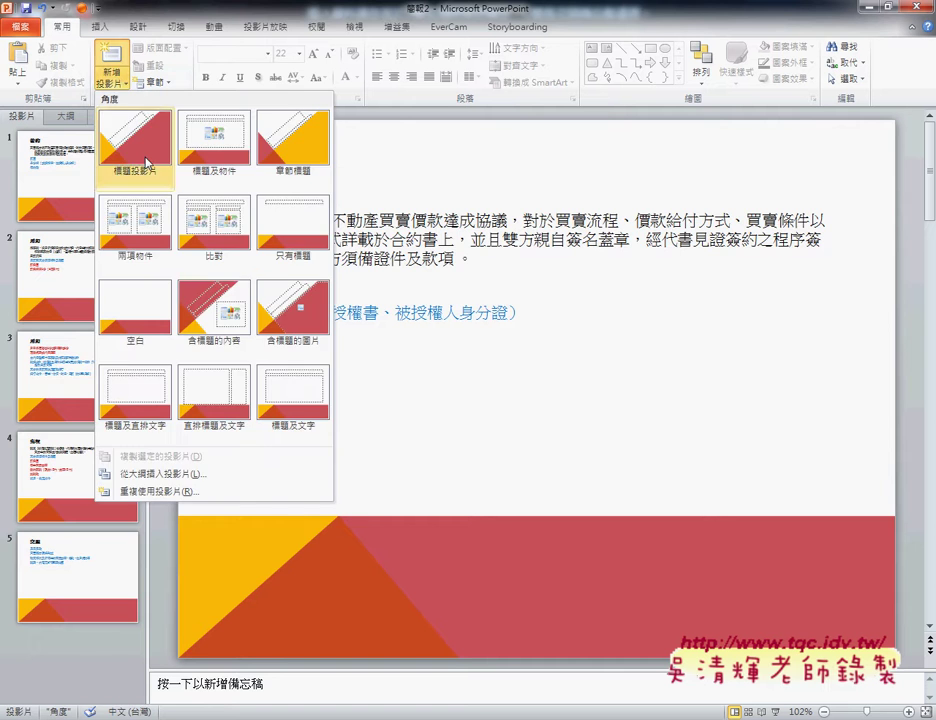
left_click(146, 162)
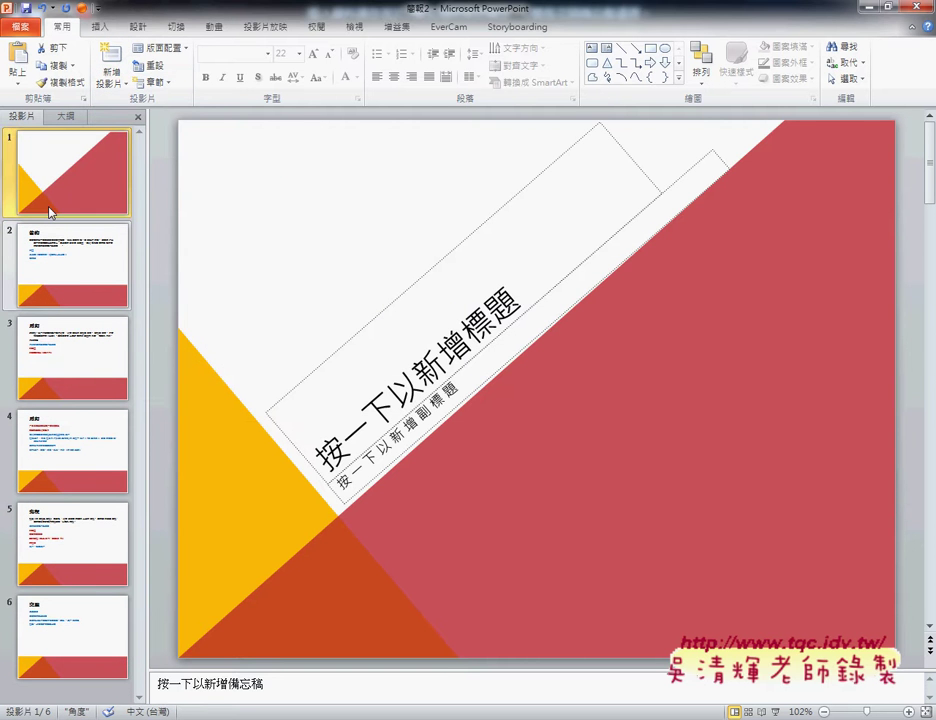
Step: Type 購屋買賣流程 into the title placeholder and select the whole title box
left_click(353, 410)
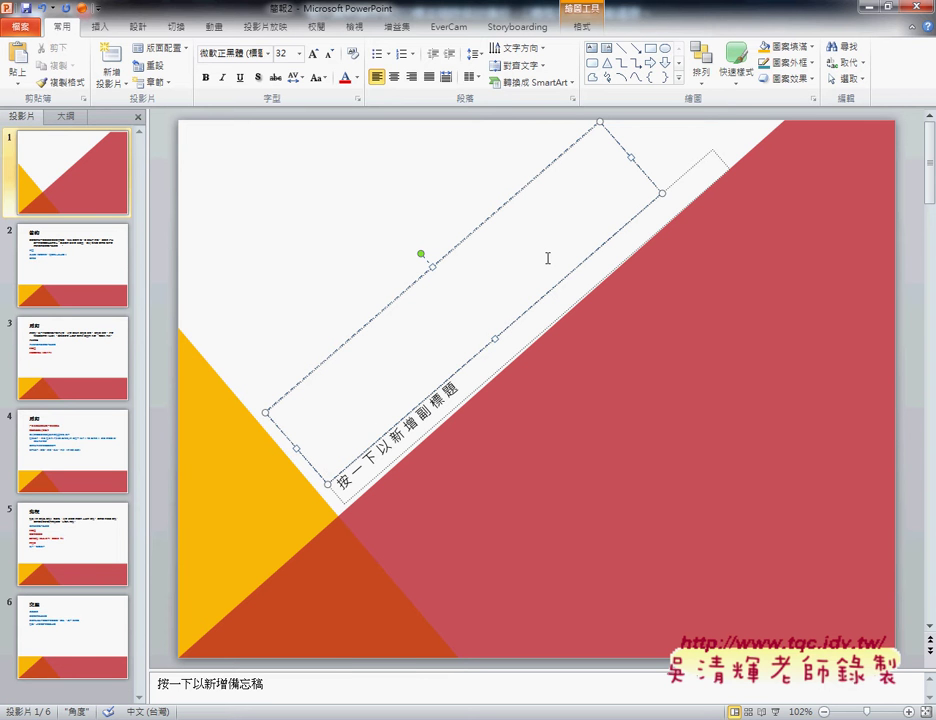
type("購屋買賣流程")
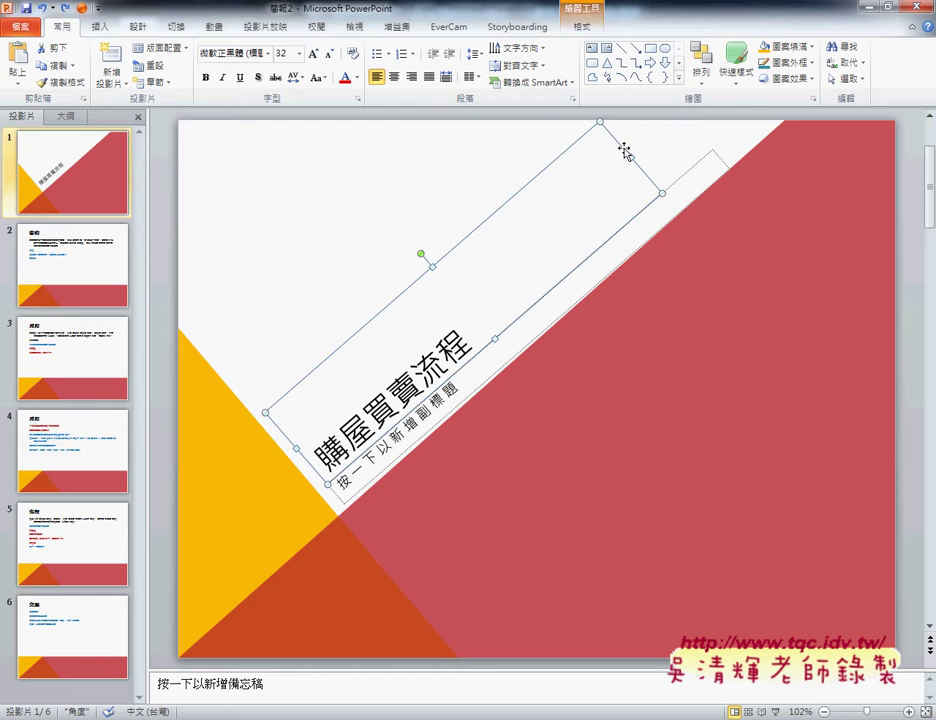
key("Escape")
left_click(400, 313)
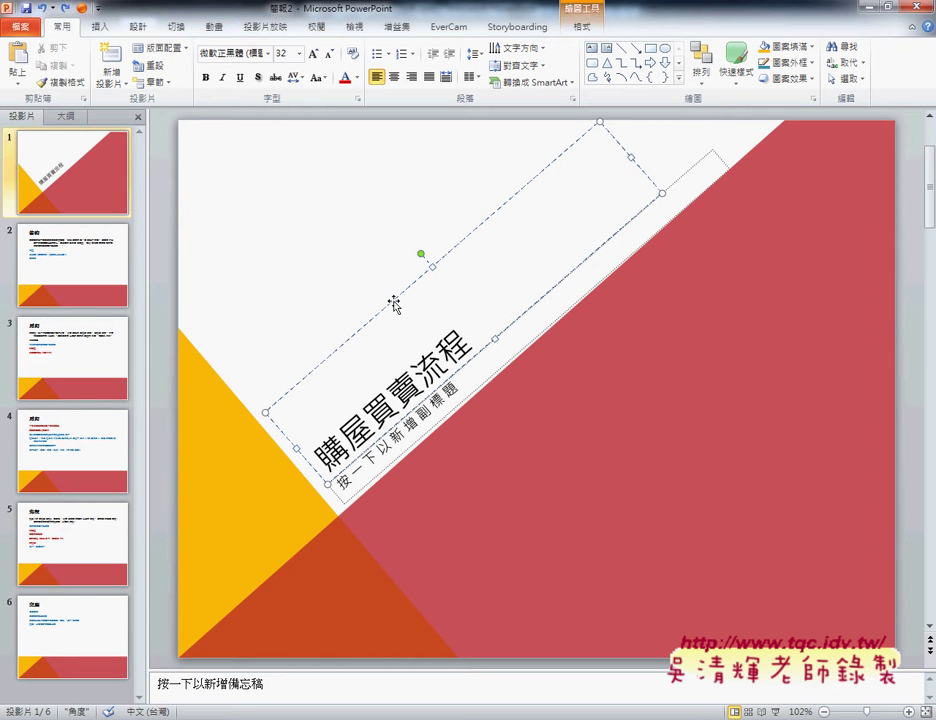
left_click(395, 305)
left_click(576, 28)
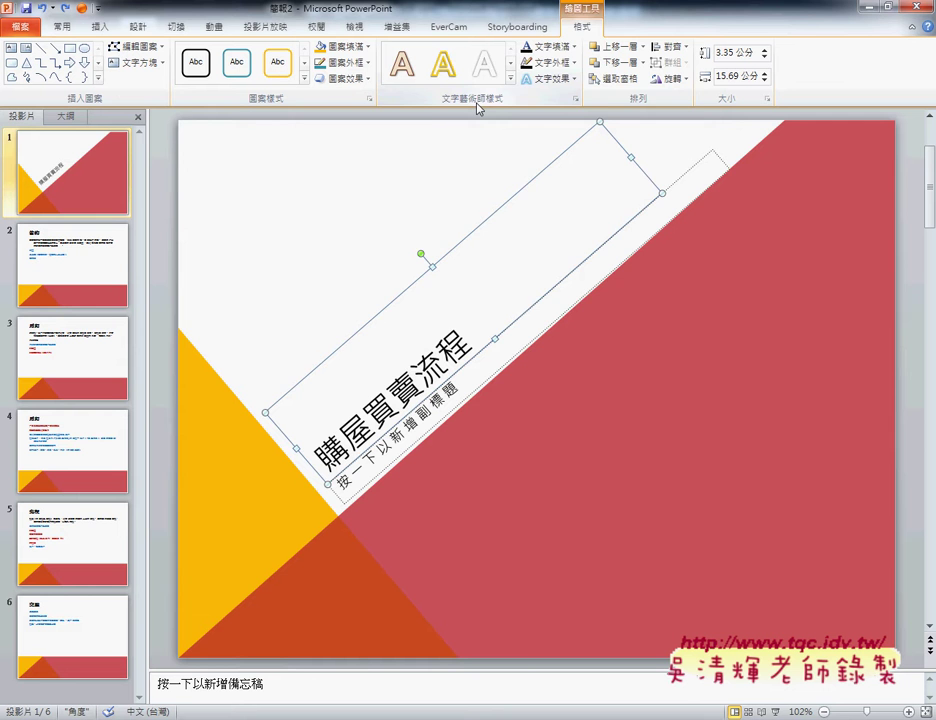
Step: Apply the WordArt style 漸層填滿 - 黑色, 外框 - 白色, 外陰影 to the title
left_click(514, 78)
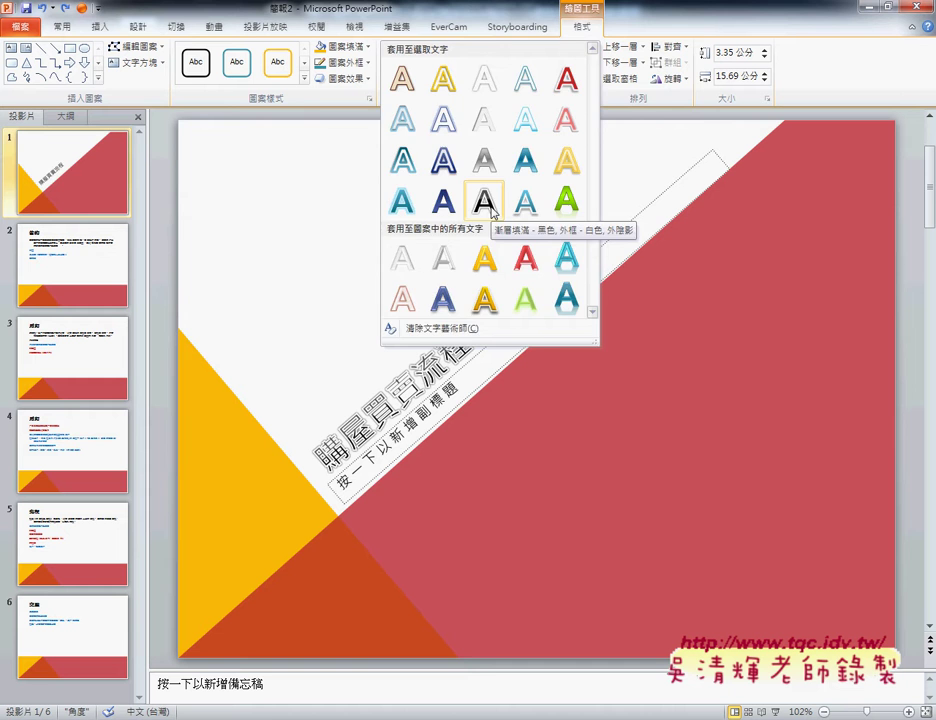
left_click(491, 210)
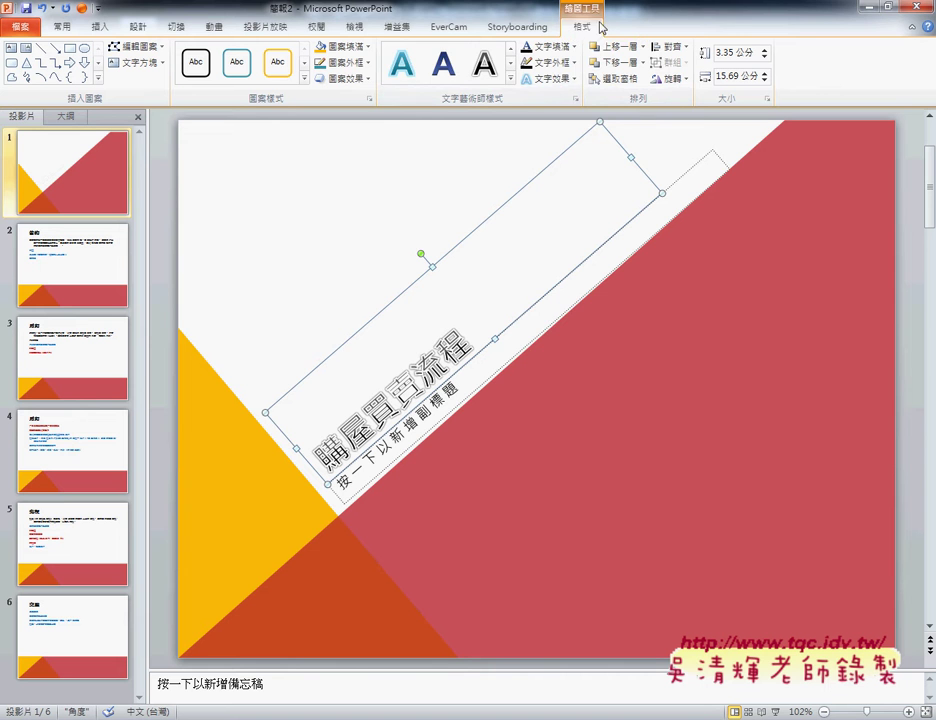
left_click(510, 79)
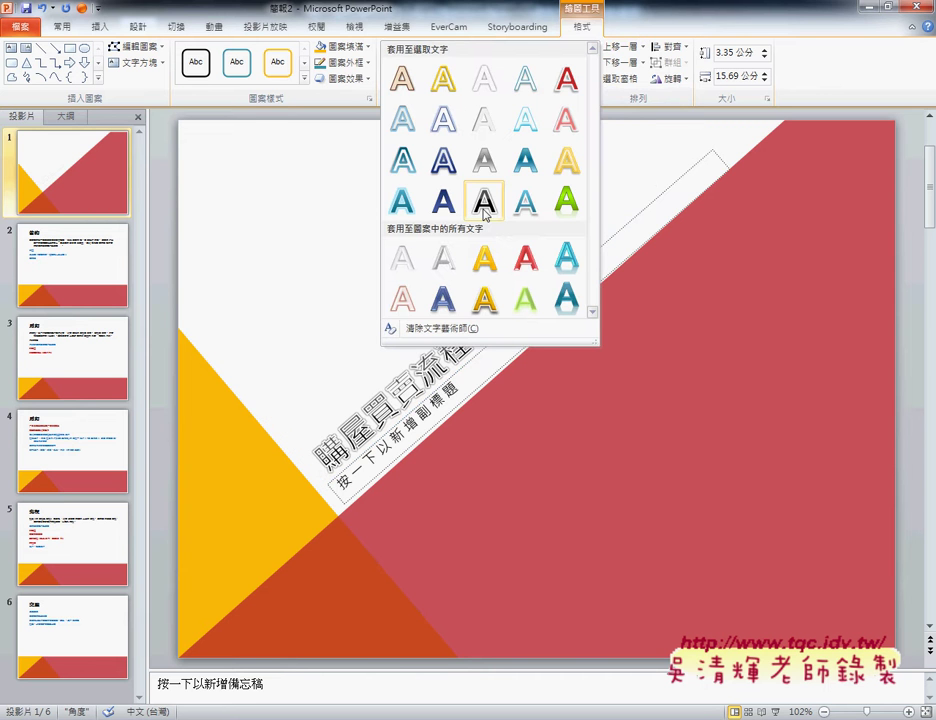
left_click(62, 28)
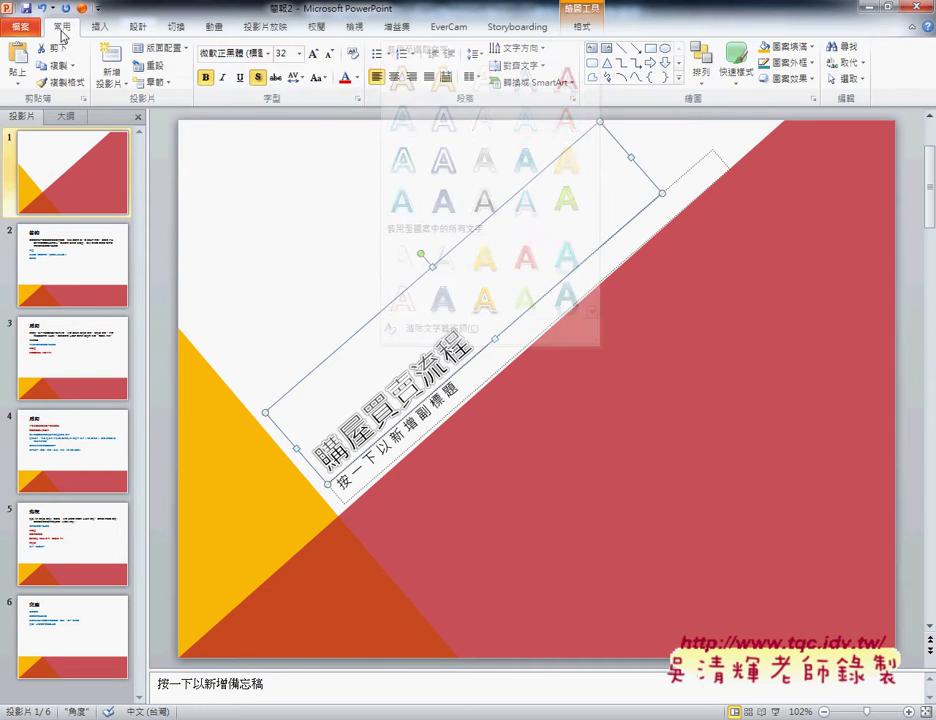
Step: Set the 購屋買賣流程 title to font size 60 in the 標楷體 font
left_click(299, 53)
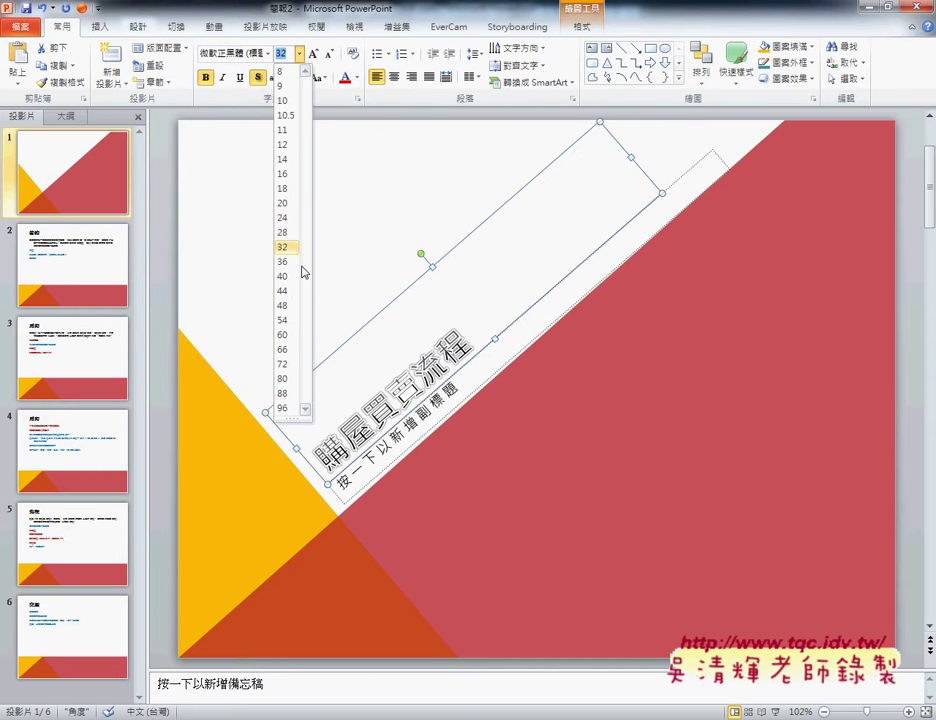
left_click(283, 335)
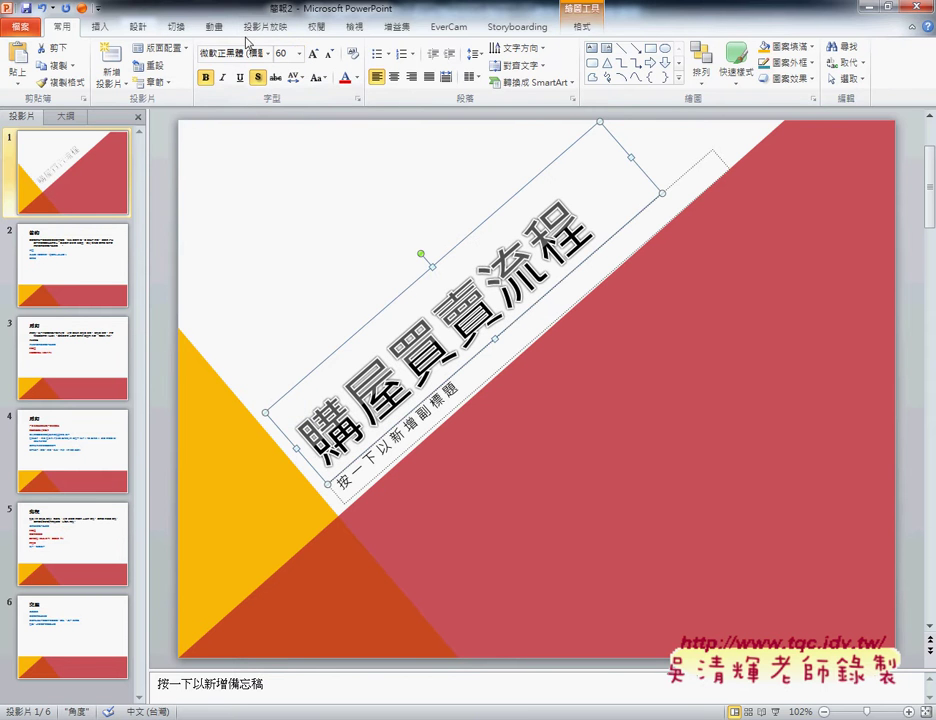
left_click(268, 54)
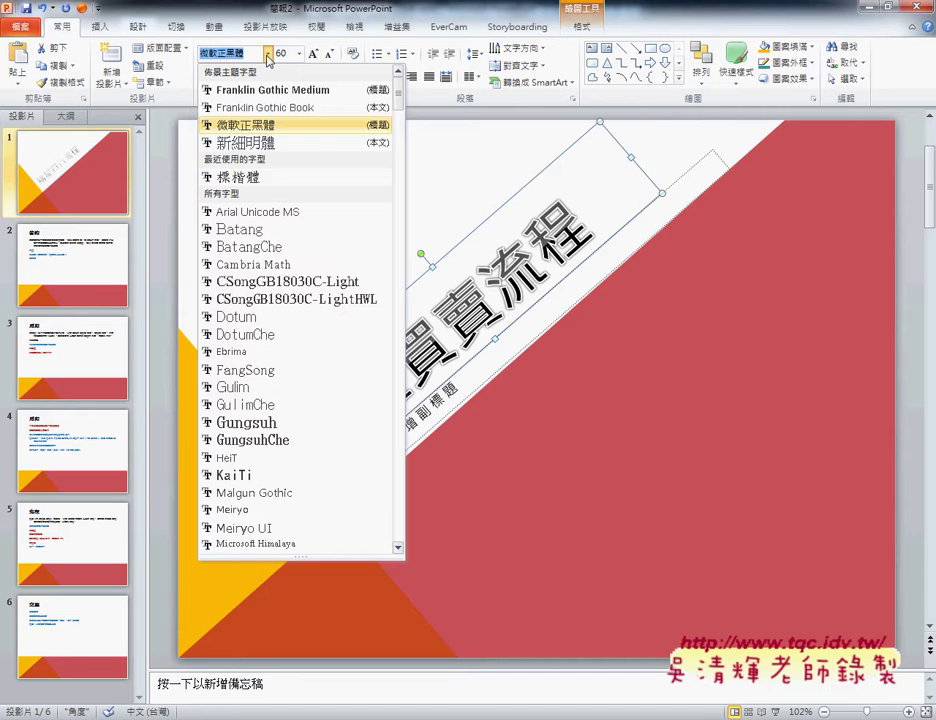
scroll(291, 441, "down", 5)
scroll(291, 441, "down", 6)
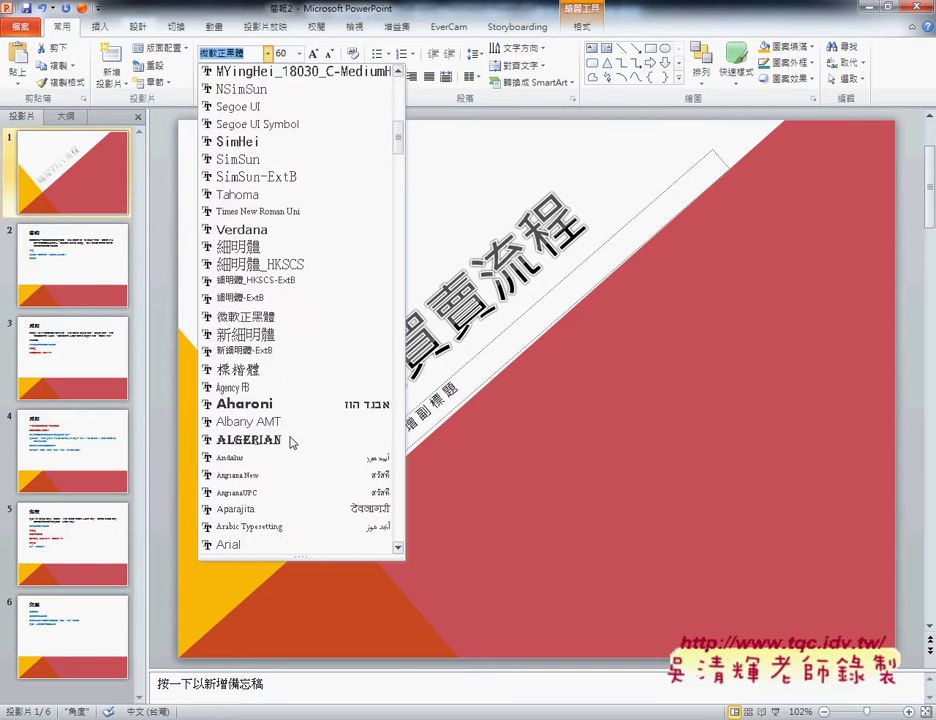
left_click(269, 374)
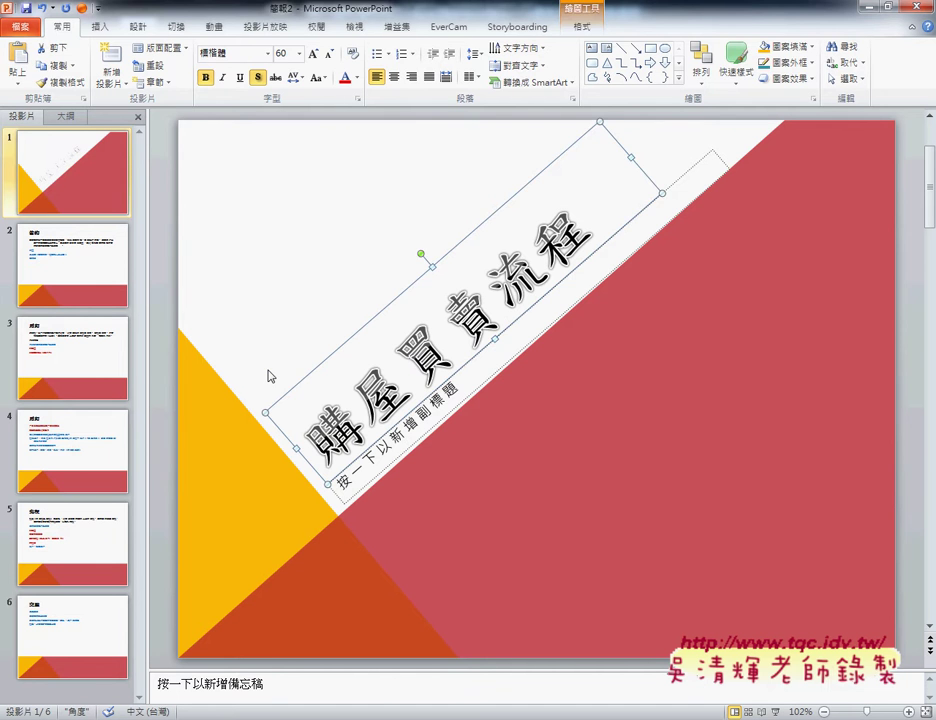
left_click(269, 376)
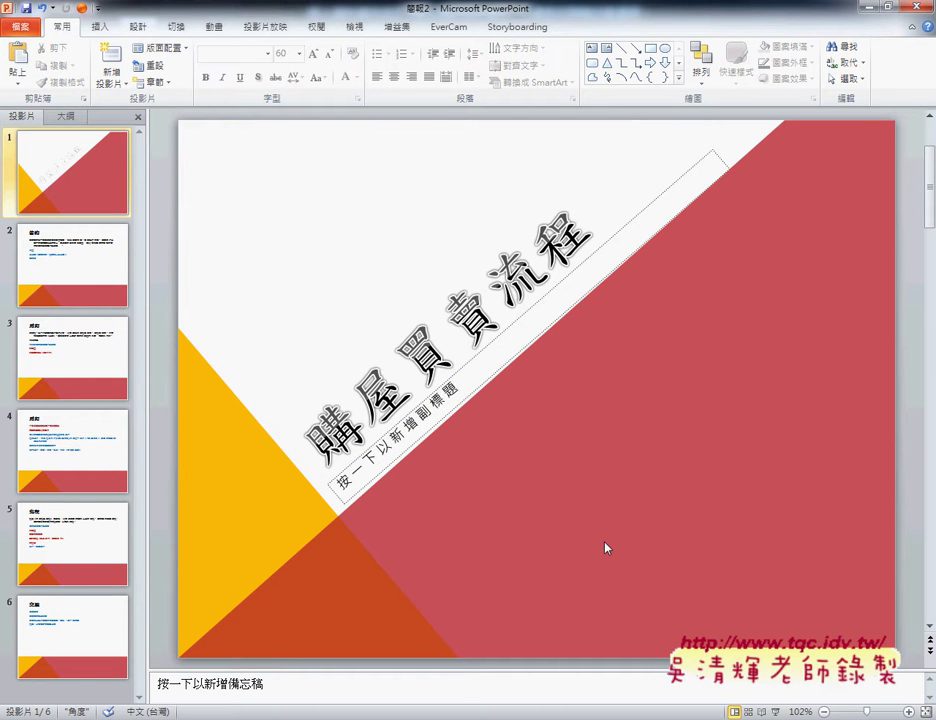
left_click(785, 712)
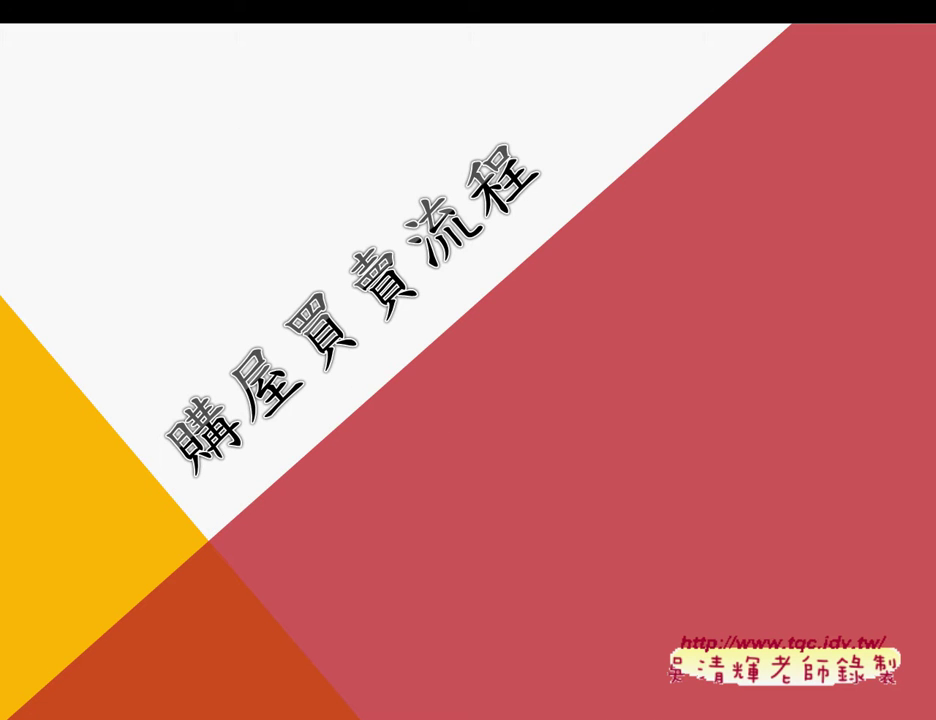
Step: End the slide show preview and switch back to the Adobe Reader instructions PDF
key("Escape")
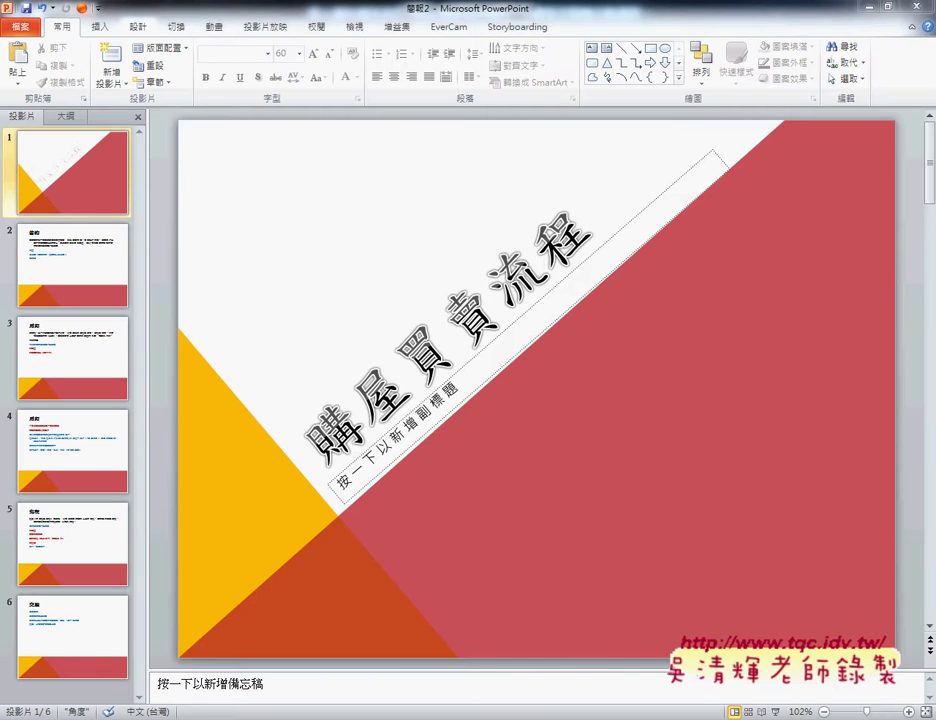
key("alt+Tab")
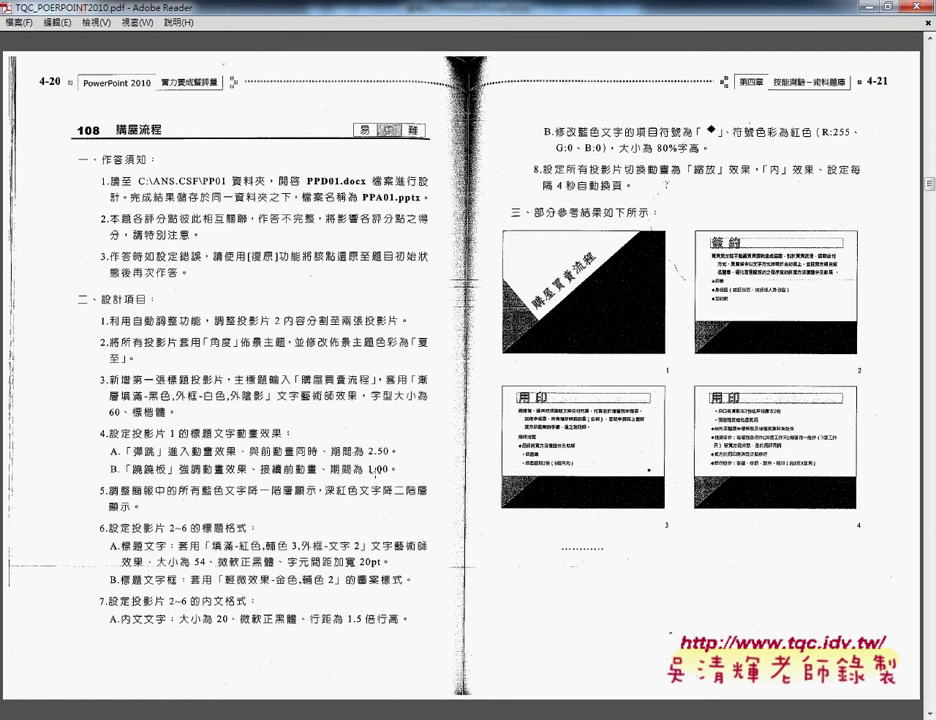
Step: Switch to the reference 108.pptx presentation and play it as a slide show
left_click(874, 12)
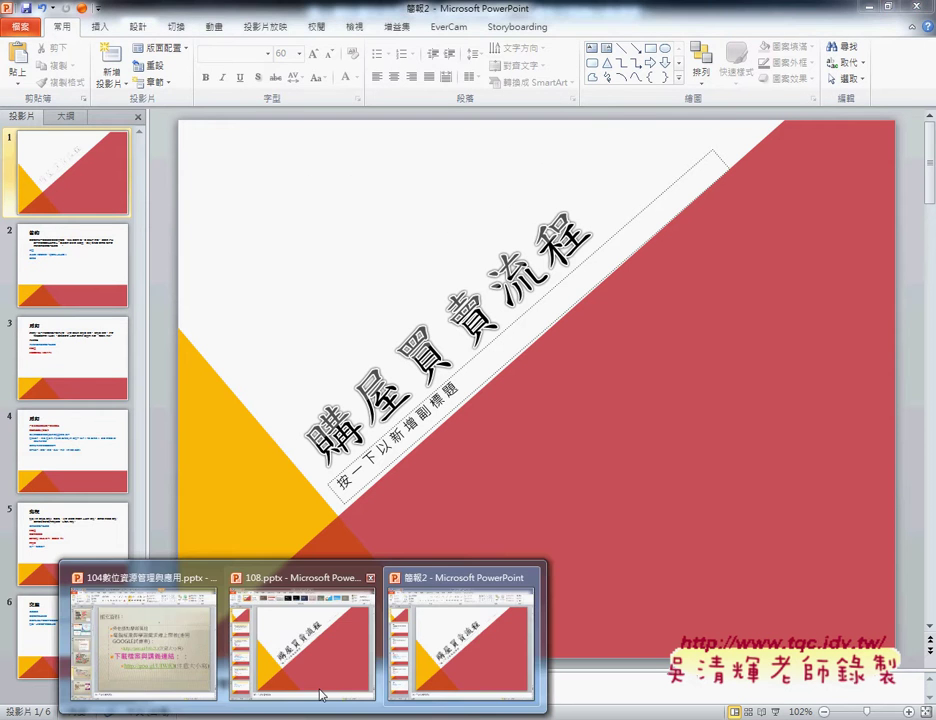
left_click(322, 694)
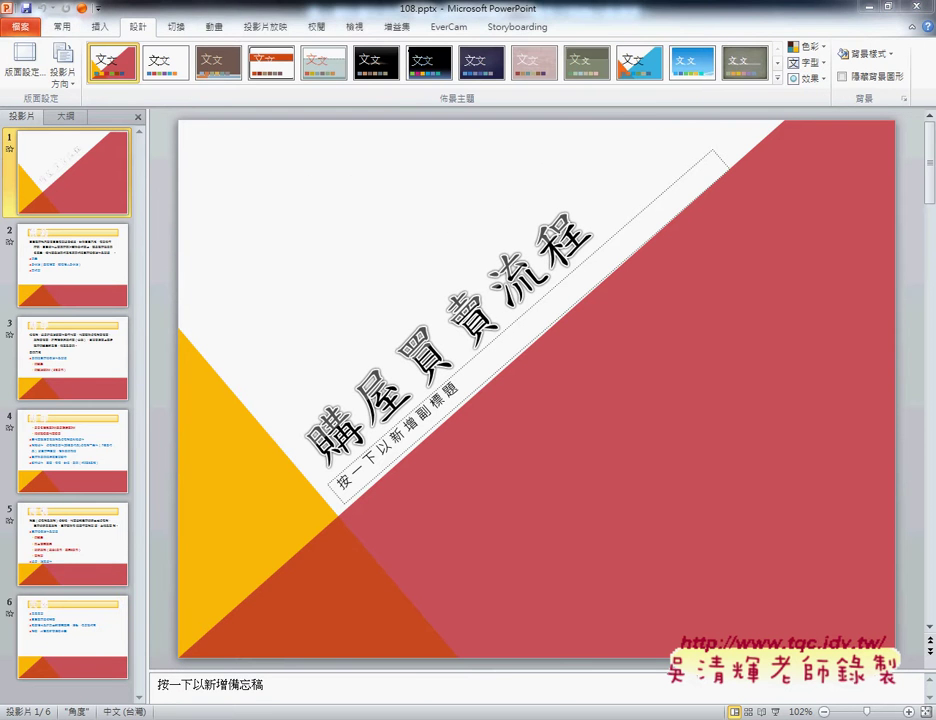
left_click(777, 712)
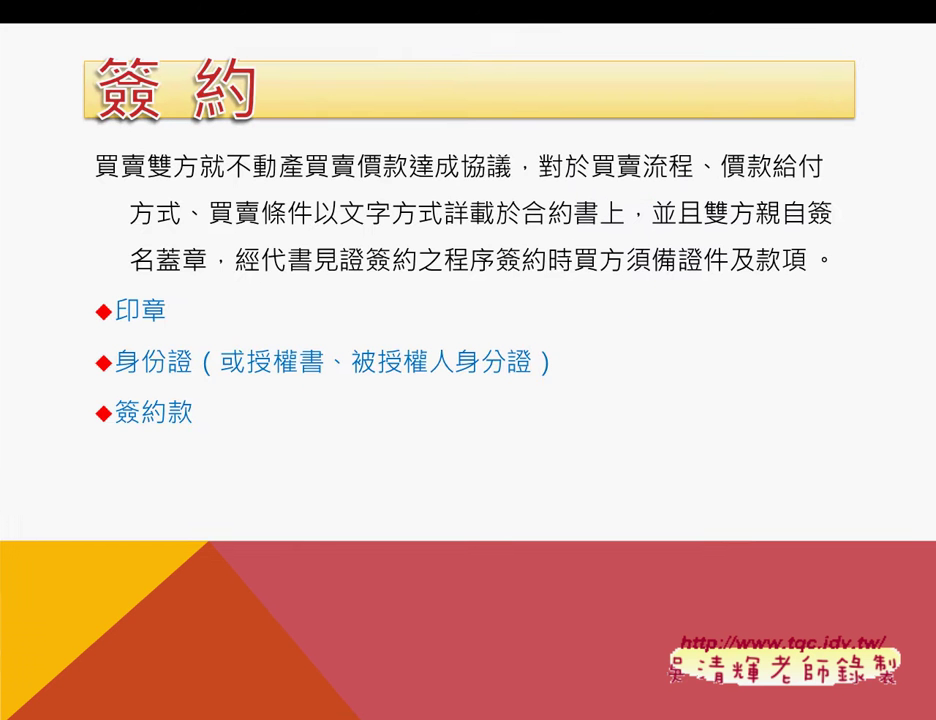
key("Escape")
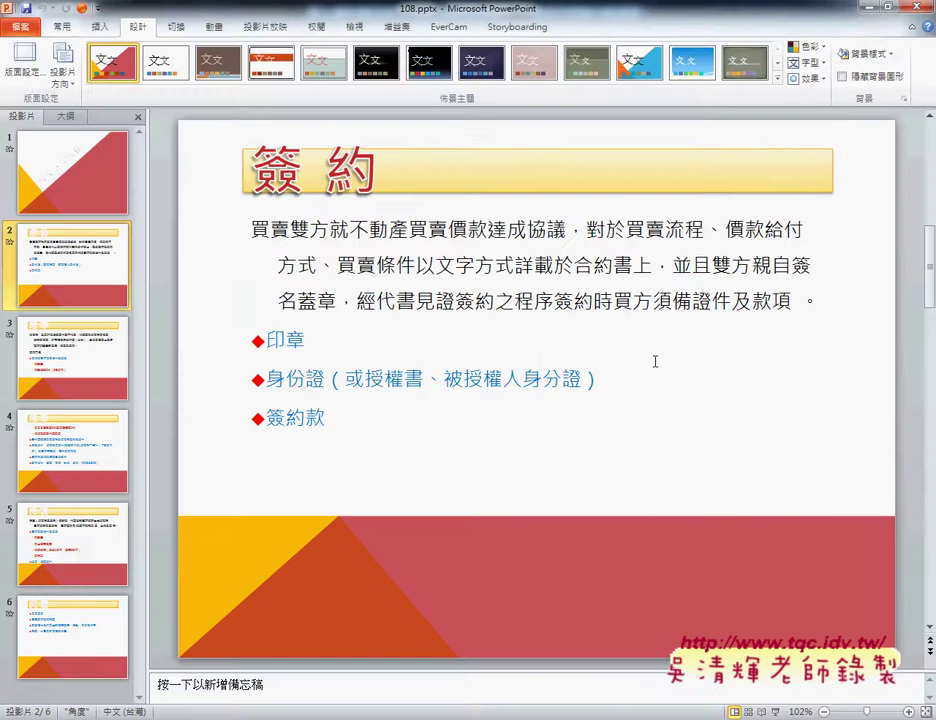
Step: View the reference title slide full screen, then return to 簡報2
left_click(44, 186)
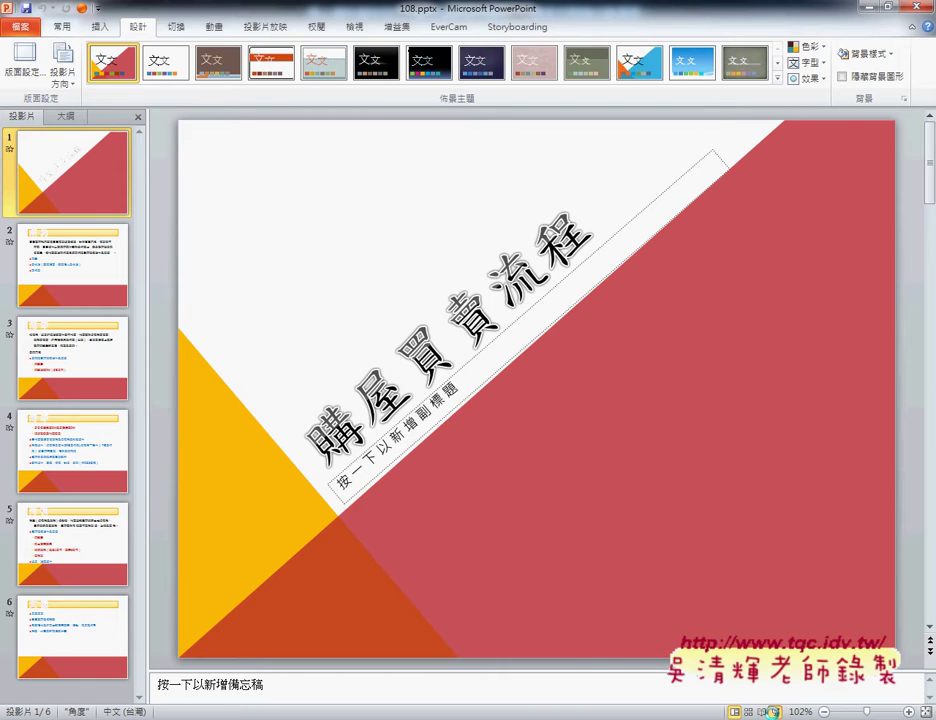
left_click(773, 712)
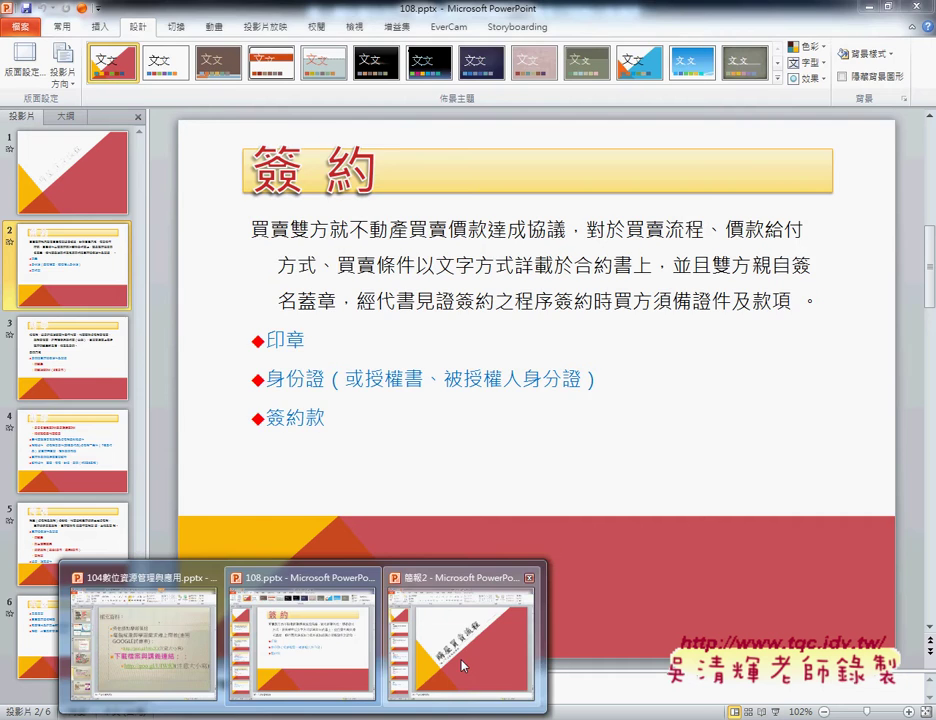
left_click(464, 665)
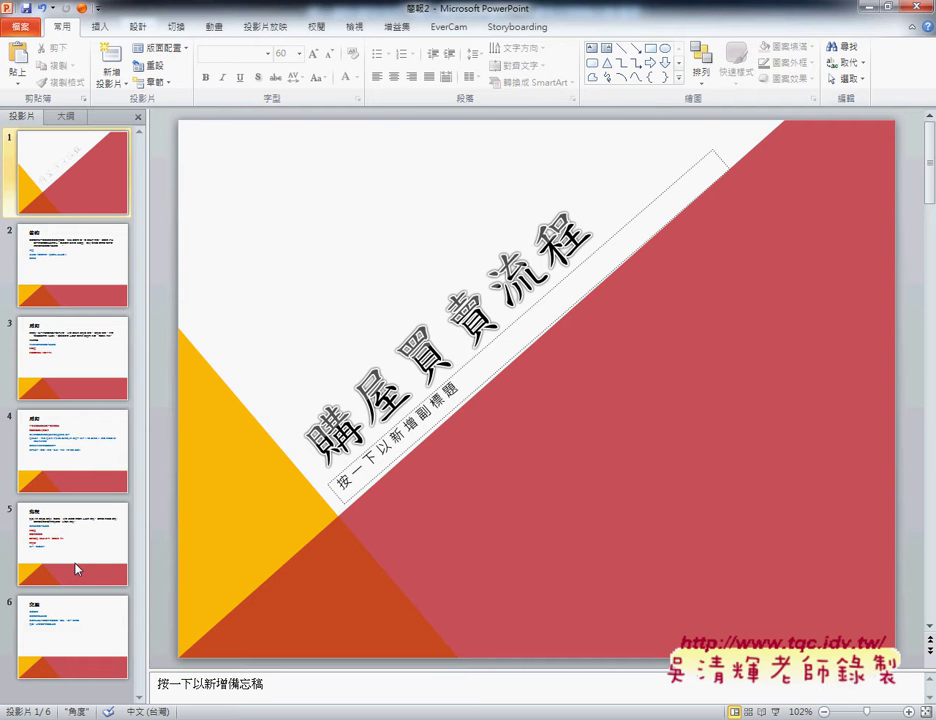
Step: Select the entire 購屋買賣流程 title WordArt box with the Animations tab showing
left_click(213, 27)
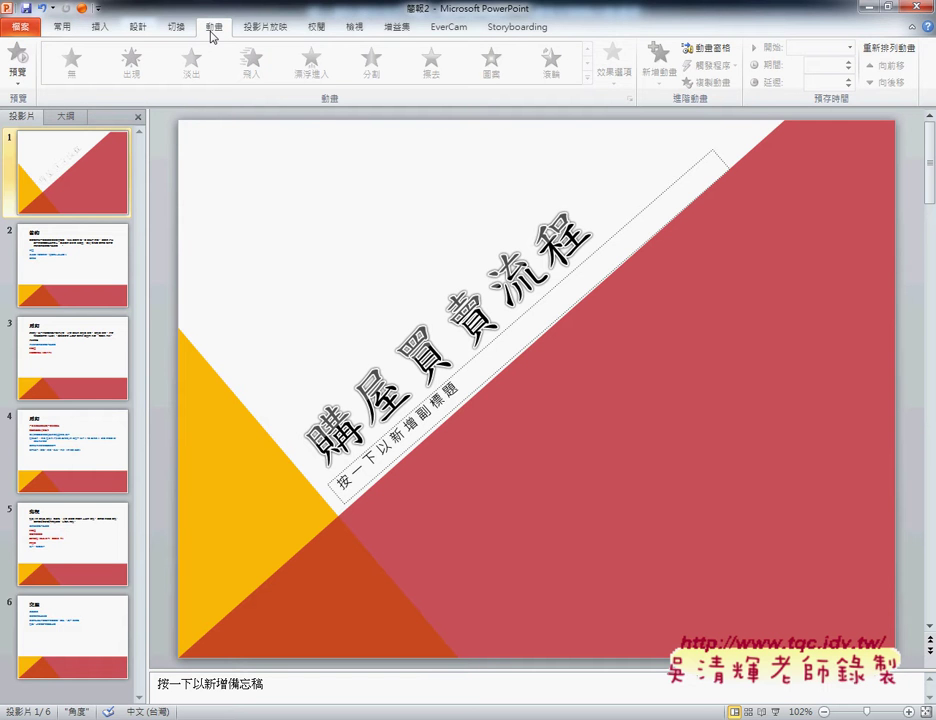
left_click(456, 327)
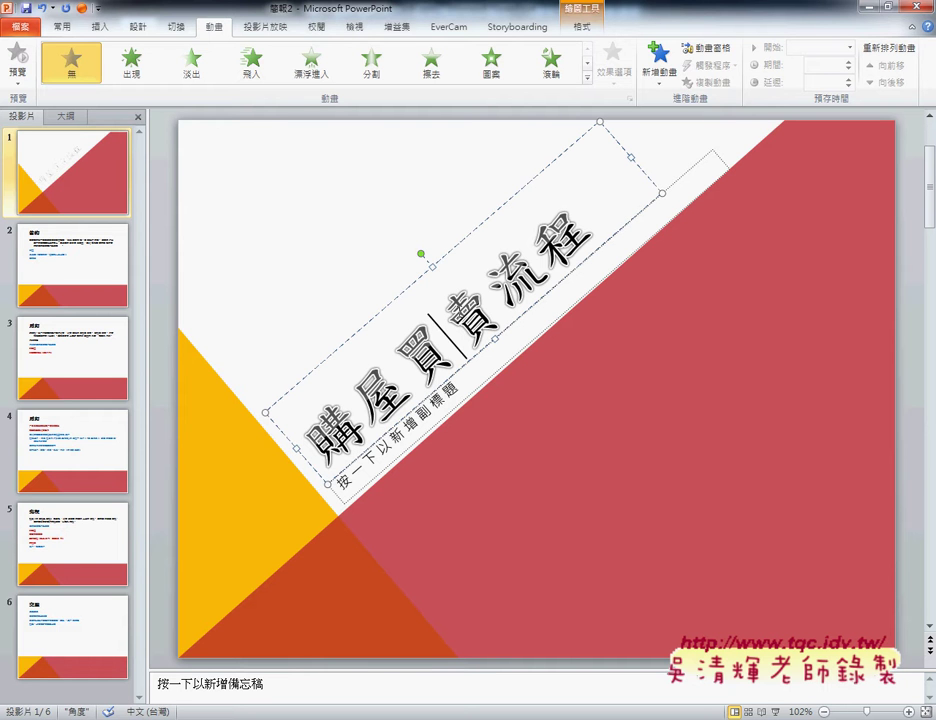
left_click(481, 228)
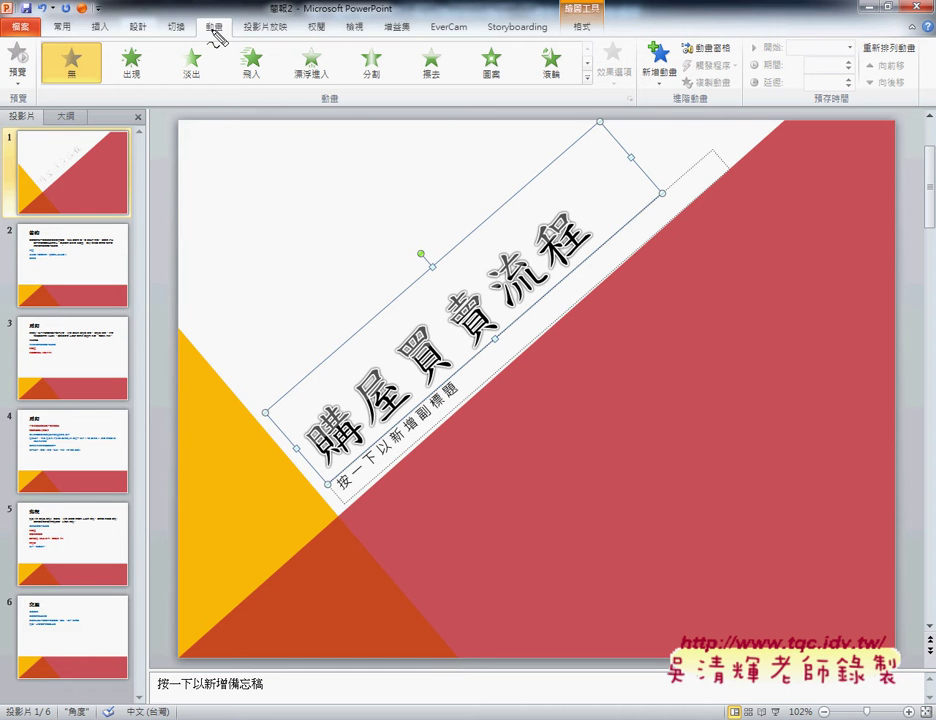
Step: Highlight the Animations tab and Add Animation option in red ink, then clear it
mouse_move(212, 30)
left_mouse_down()
mouse_move(236, 20)
mouse_move(232, 38)
left_mouse_up()
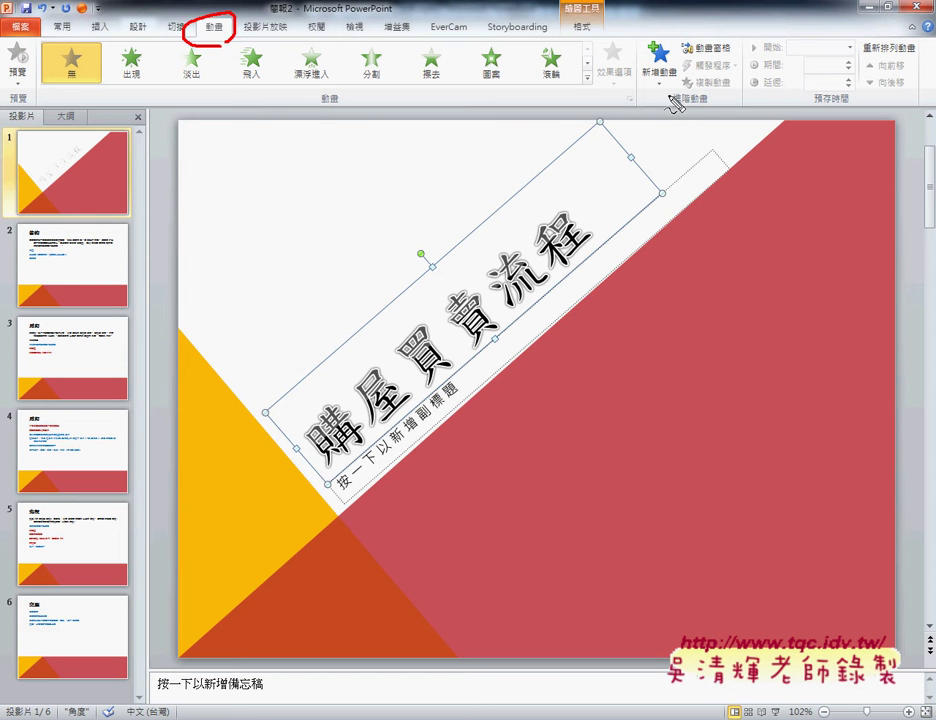
left_click_drag(670, 95, 686, 96)
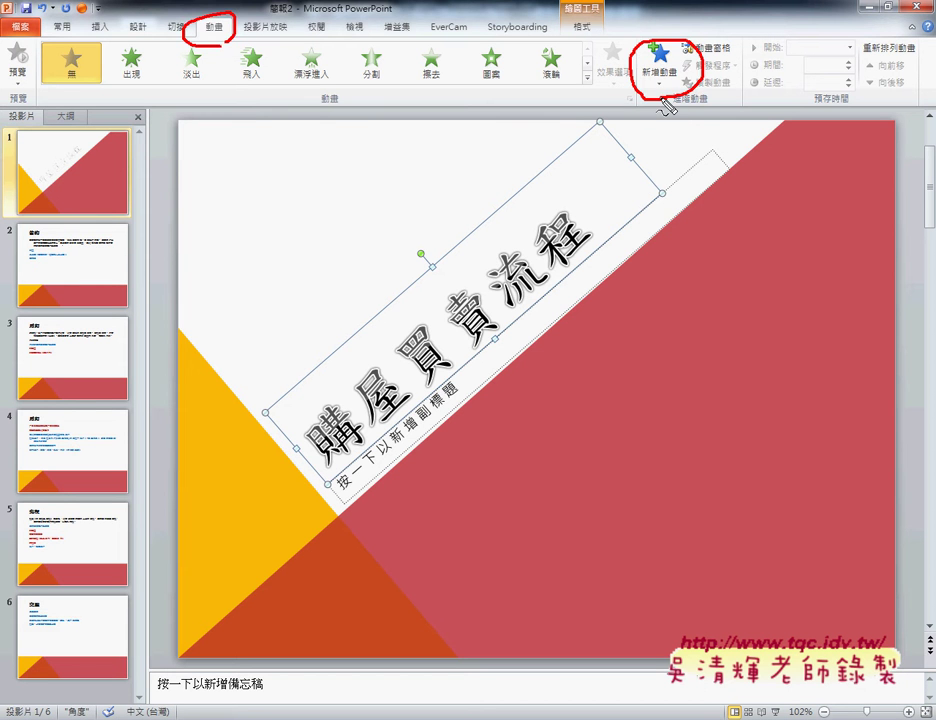
key("Escape")
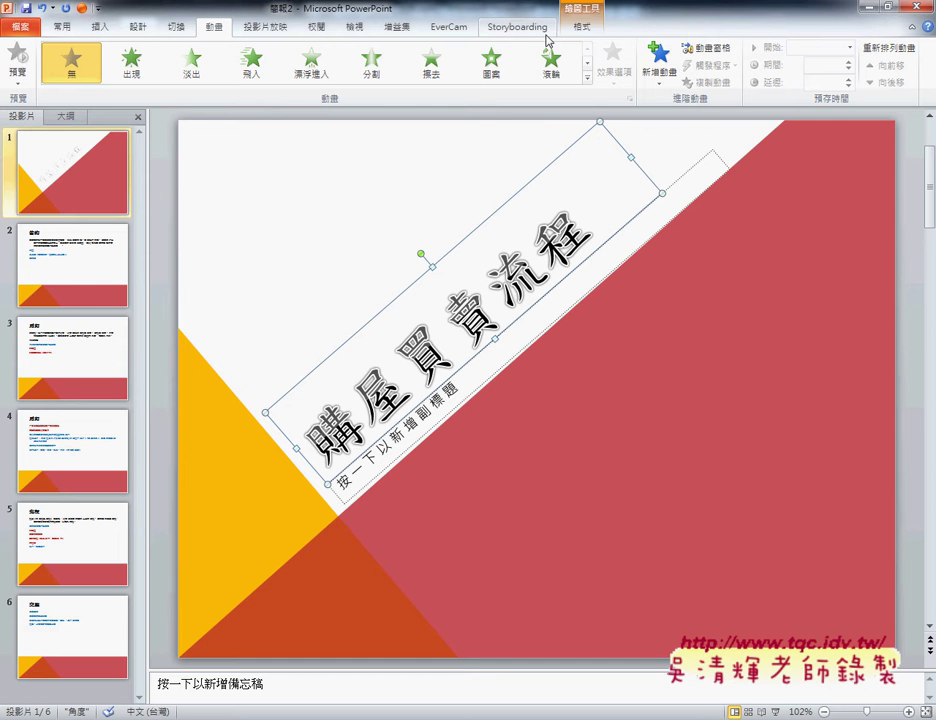
left_click(646, 64)
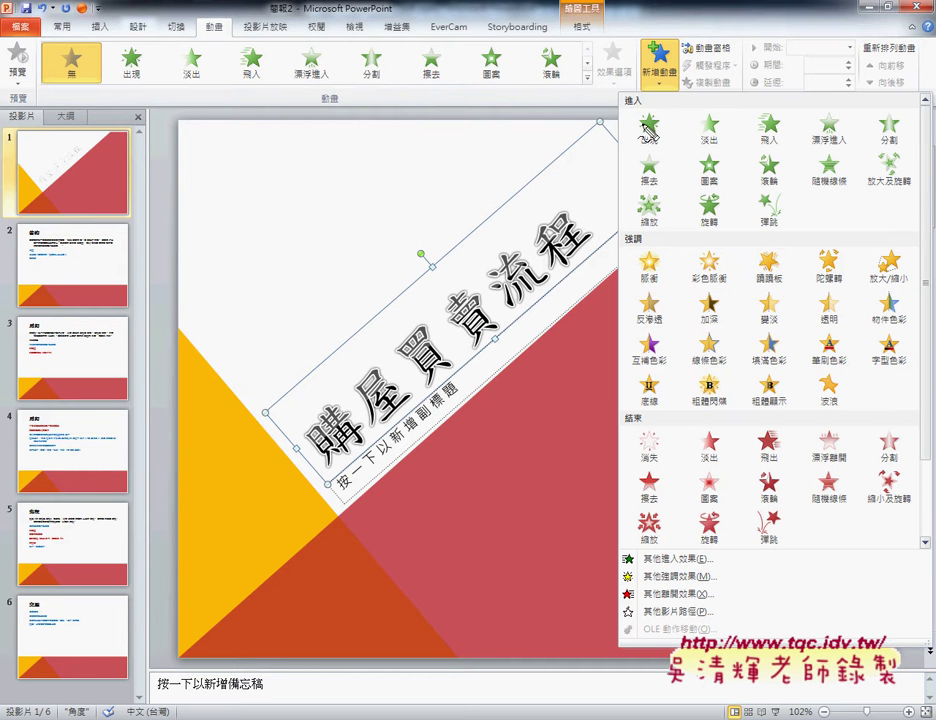
mouse_move(628, 256)
left_mouse_down()
mouse_move(624, 232)
mouse_move(643, 262)
left_mouse_up()
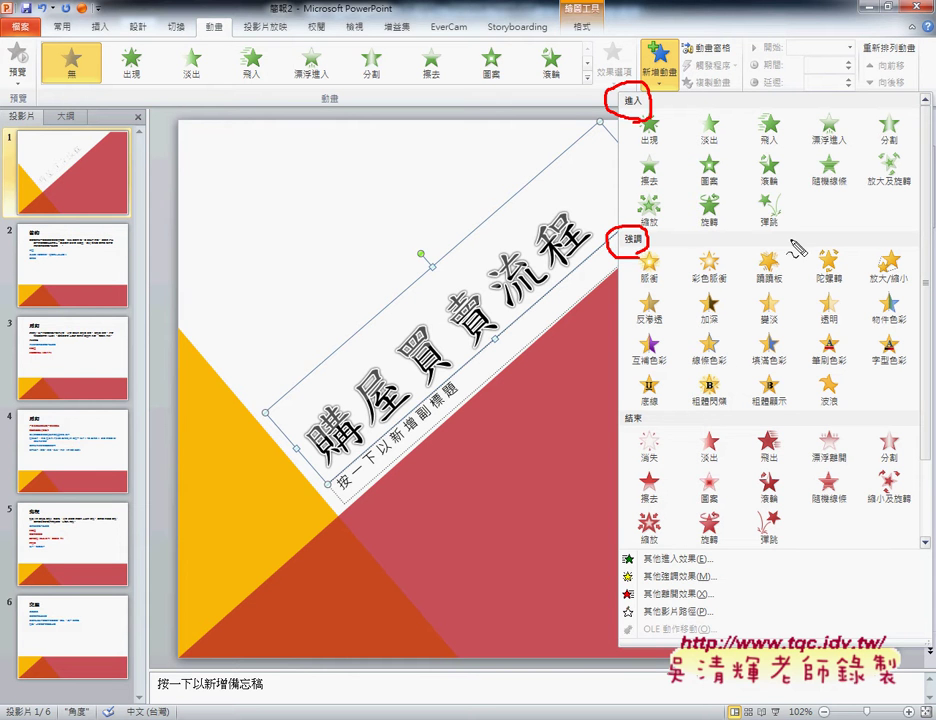
mouse_move(656, 100)
left_mouse_down()
mouse_move(757, 184)
mouse_move(750, 236)
left_mouse_up()
left_click_drag(764, 189, 752, 237)
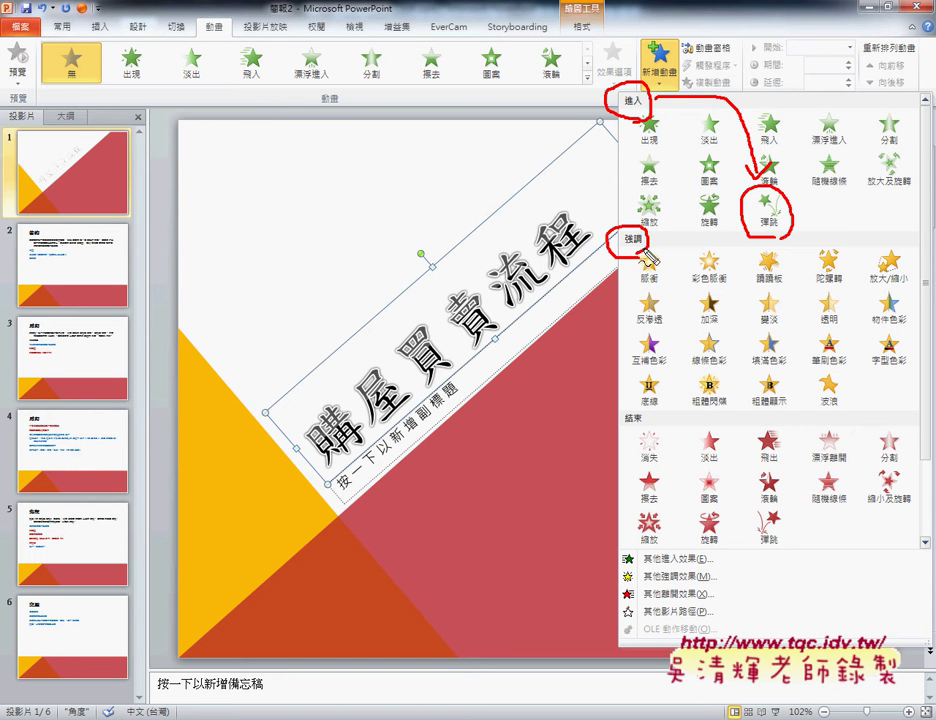
mouse_move(773, 293)
left_mouse_down()
mouse_move(734, 284)
mouse_move(778, 289)
left_mouse_up()
left_click_drag(651, 261, 717, 289)
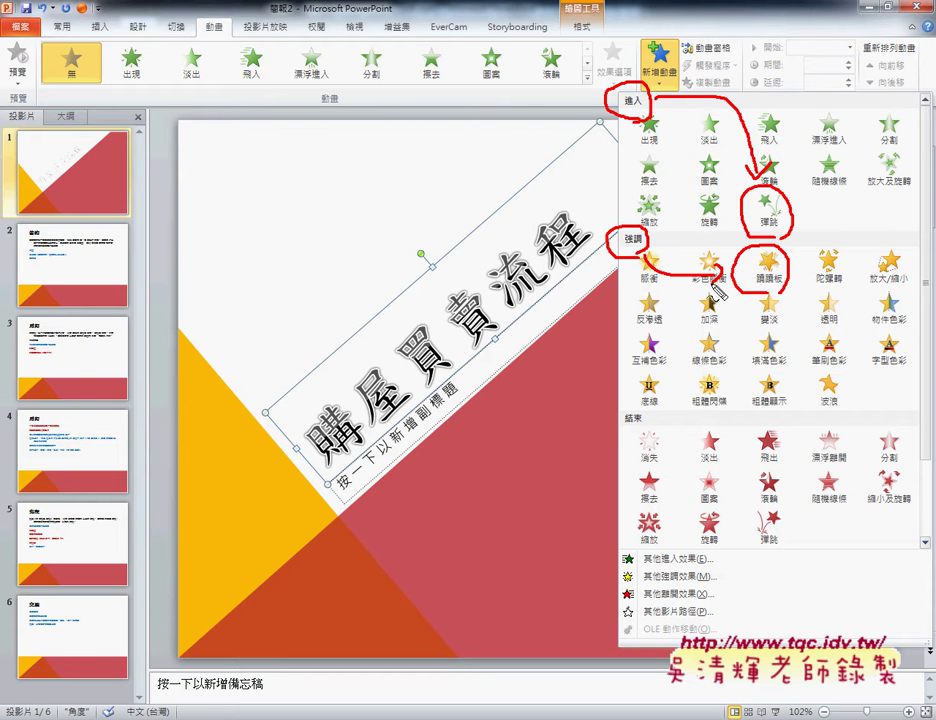
mouse_move(717, 182)
left_mouse_down()
mouse_move(719, 212)
mouse_move(732, 212)
left_mouse_up()
left_click_drag(729, 311, 749, 314)
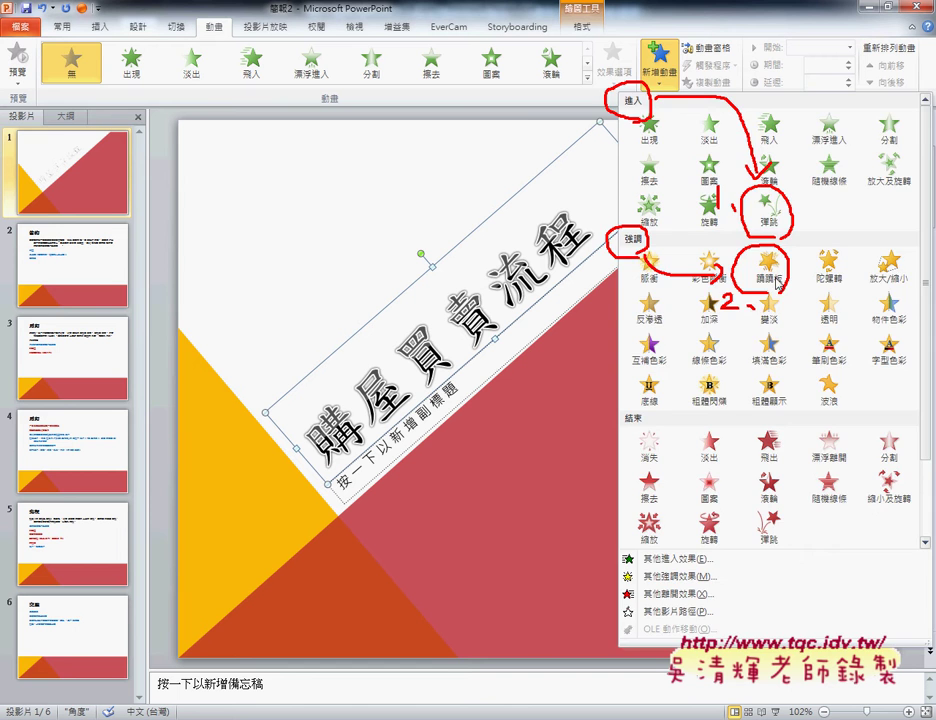
key("Escape")
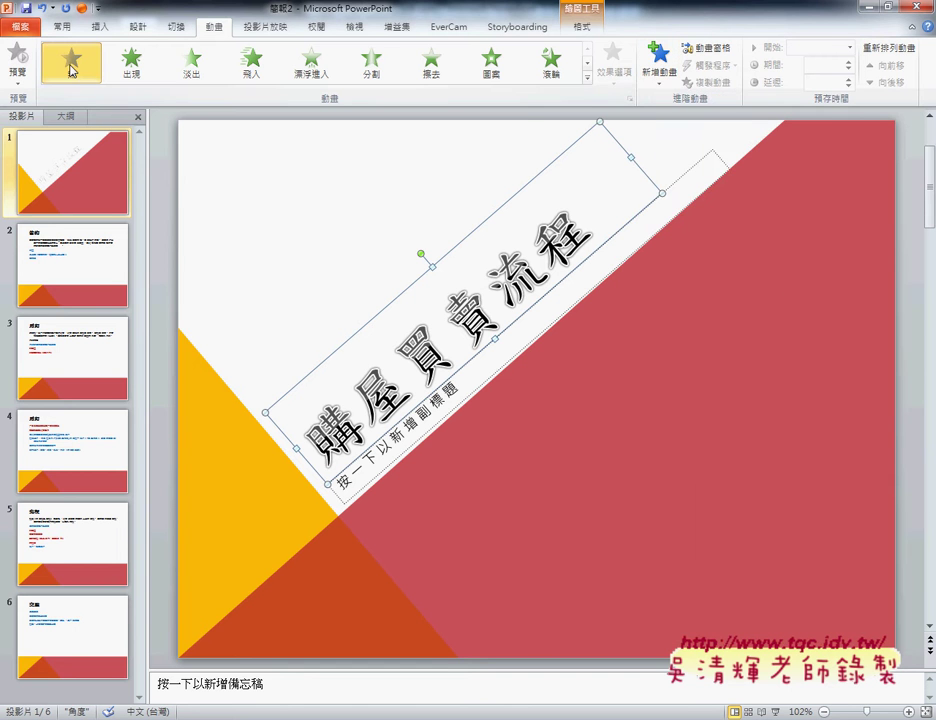
Step: Apply the 彈跳 (Bounce) entrance to the title with a 02.50 duration
left_click(664, 78)
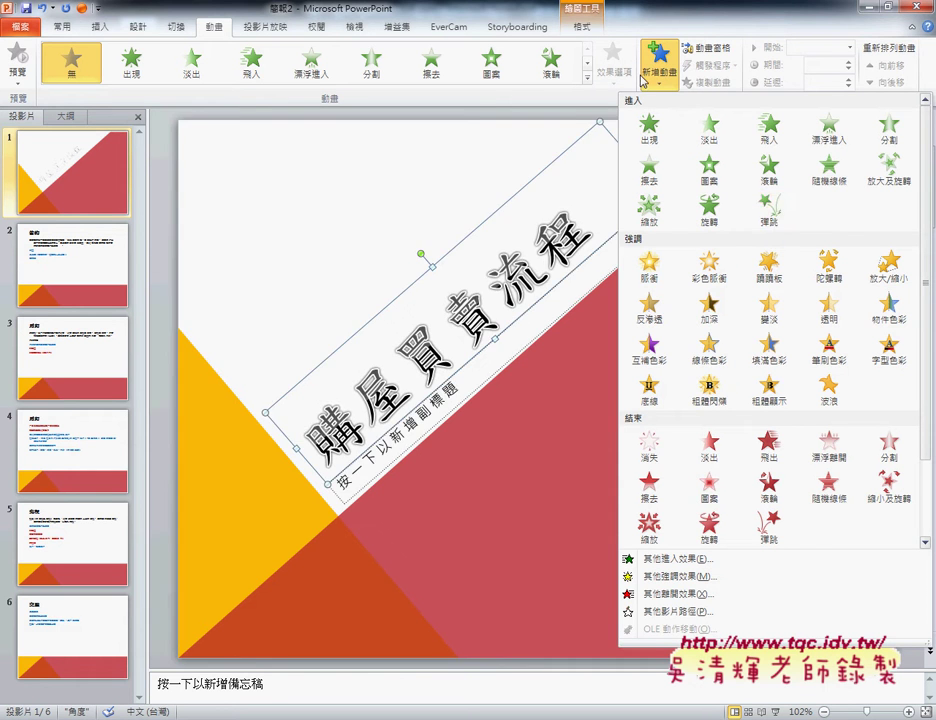
left_click(773, 213)
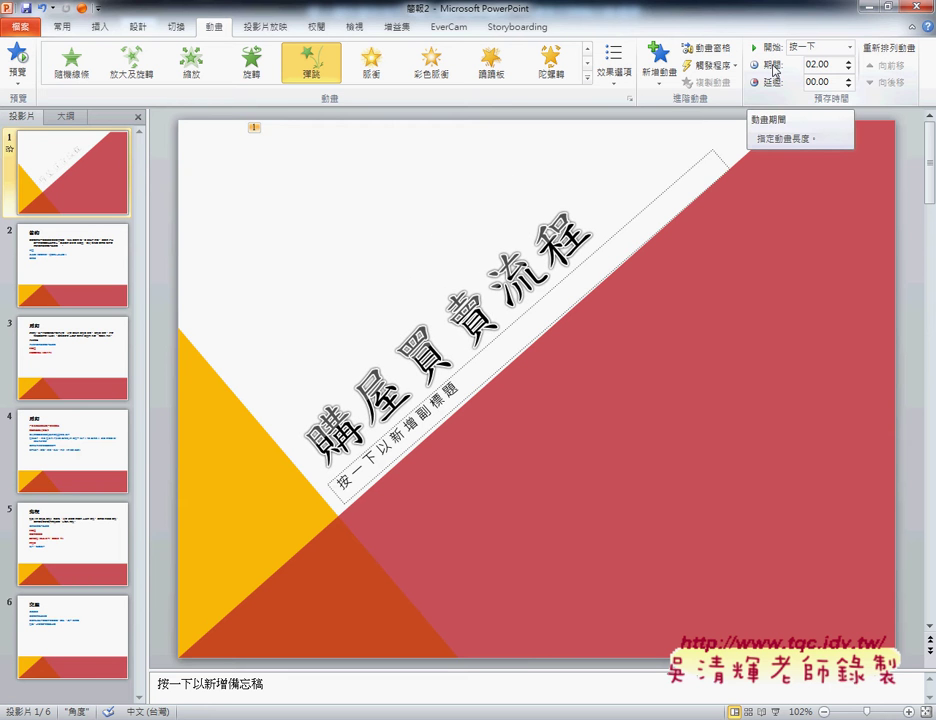
left_click(849, 63)
left_click(849, 63)
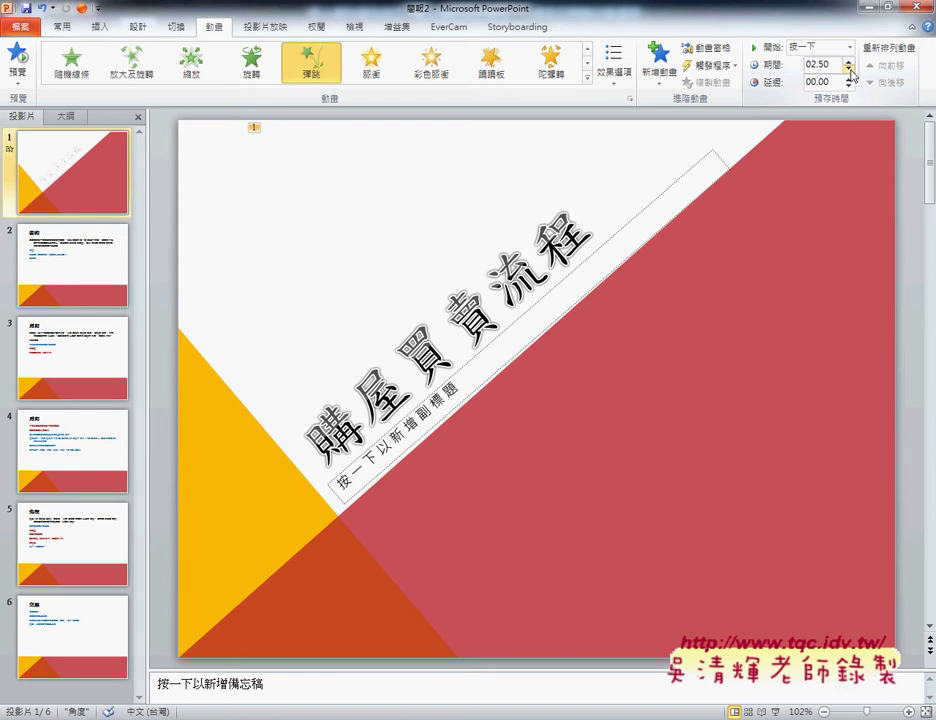
left_click(831, 67)
left_click(847, 61)
left_click(848, 70)
Step: Set the Bounce entrance to start 與前動畫同時 (With Previous)
left_click(833, 50)
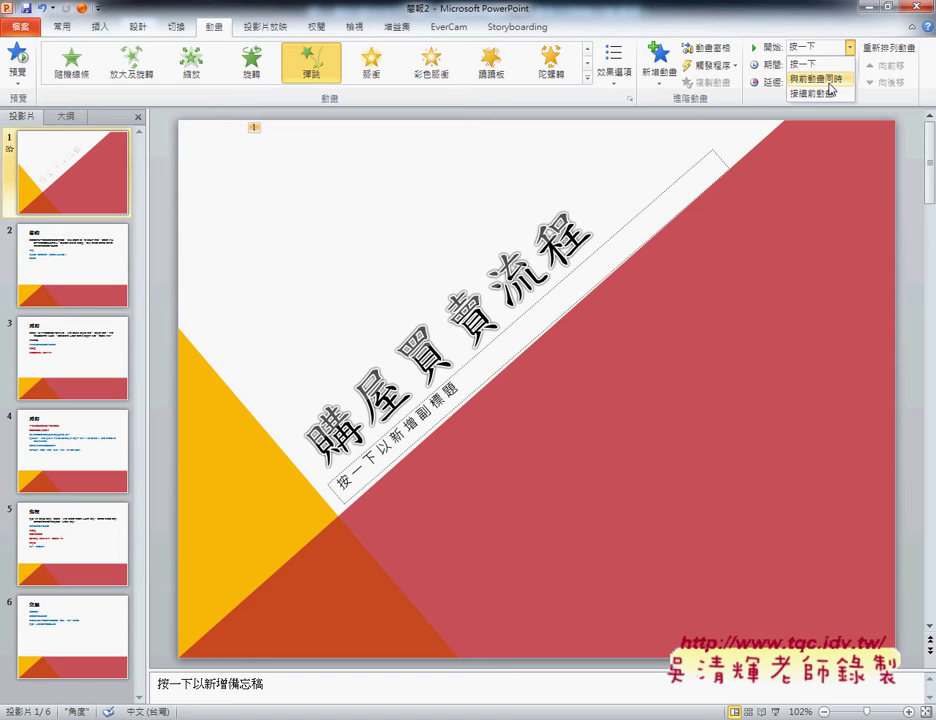
left_click(815, 78)
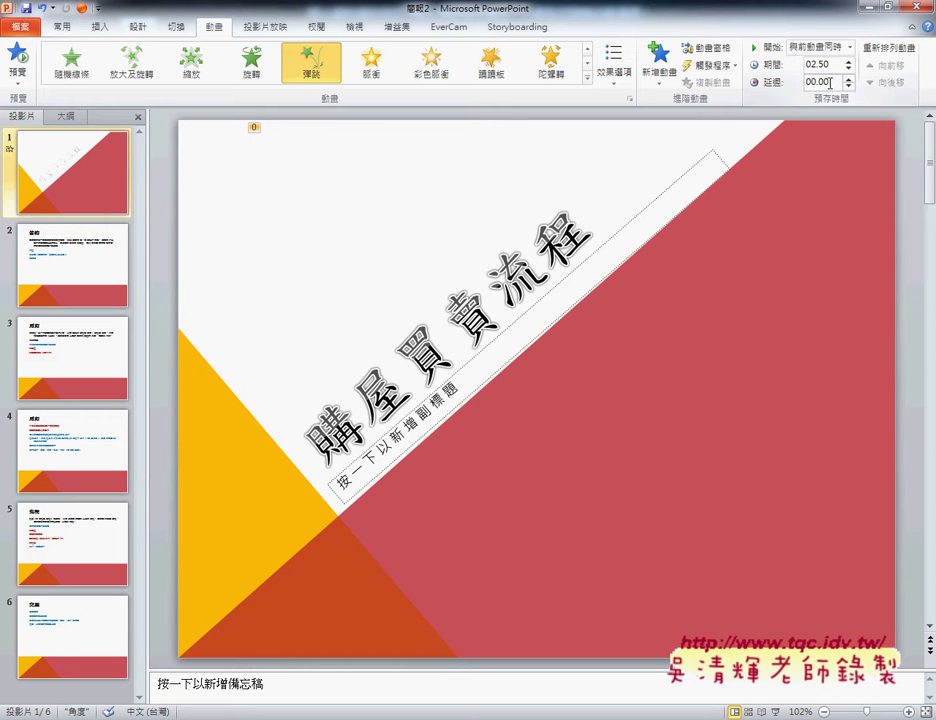
mouse_move(257, 719)
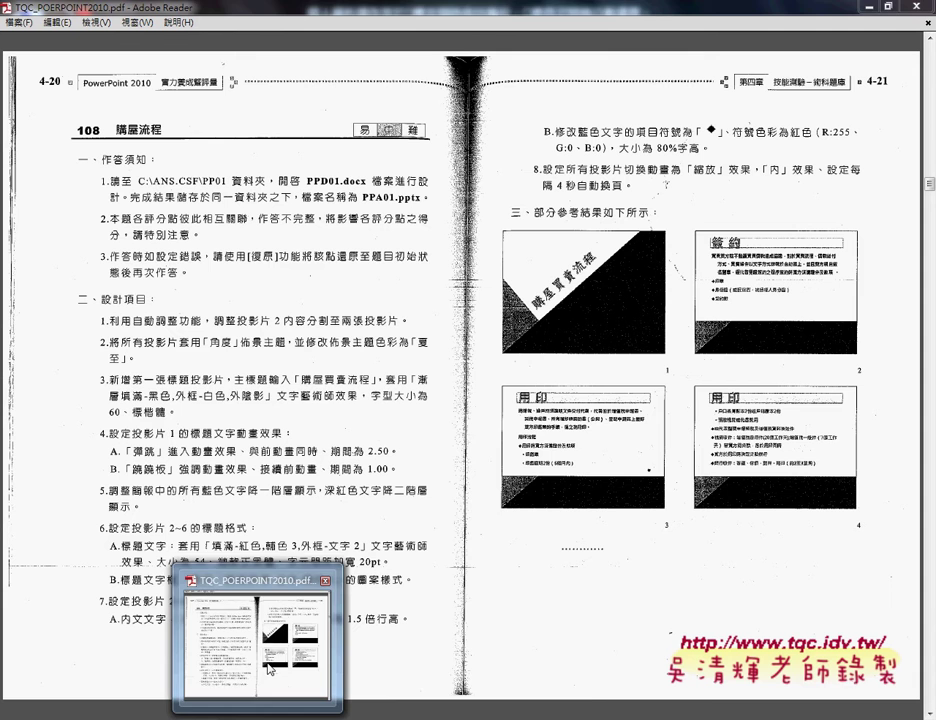
left_click(258, 645)
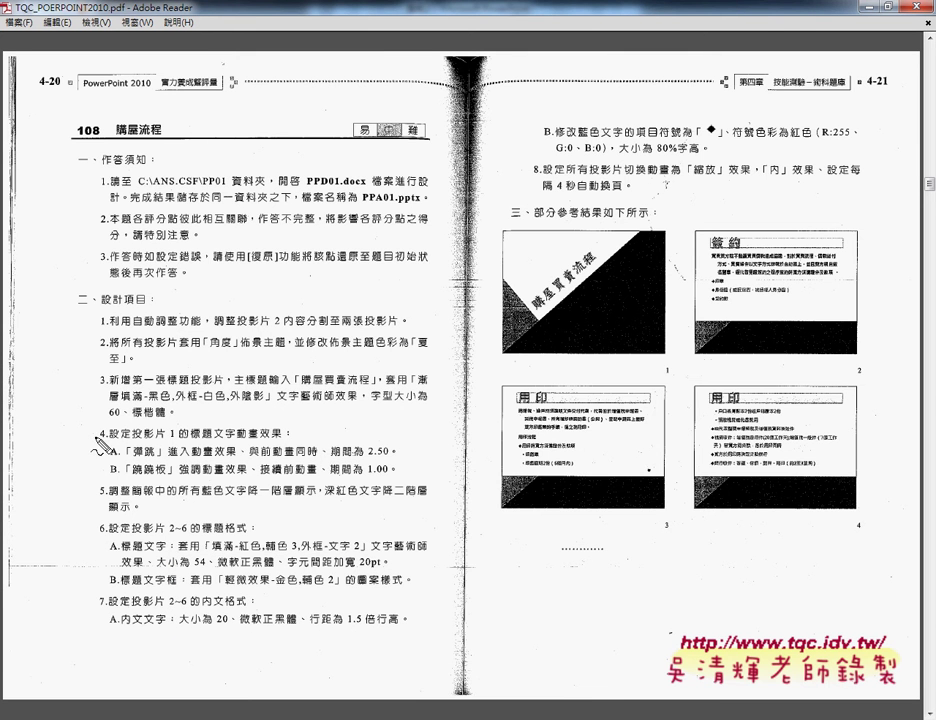
left_click_drag(95, 436, 108, 435)
left_click_drag(190, 437, 243, 437)
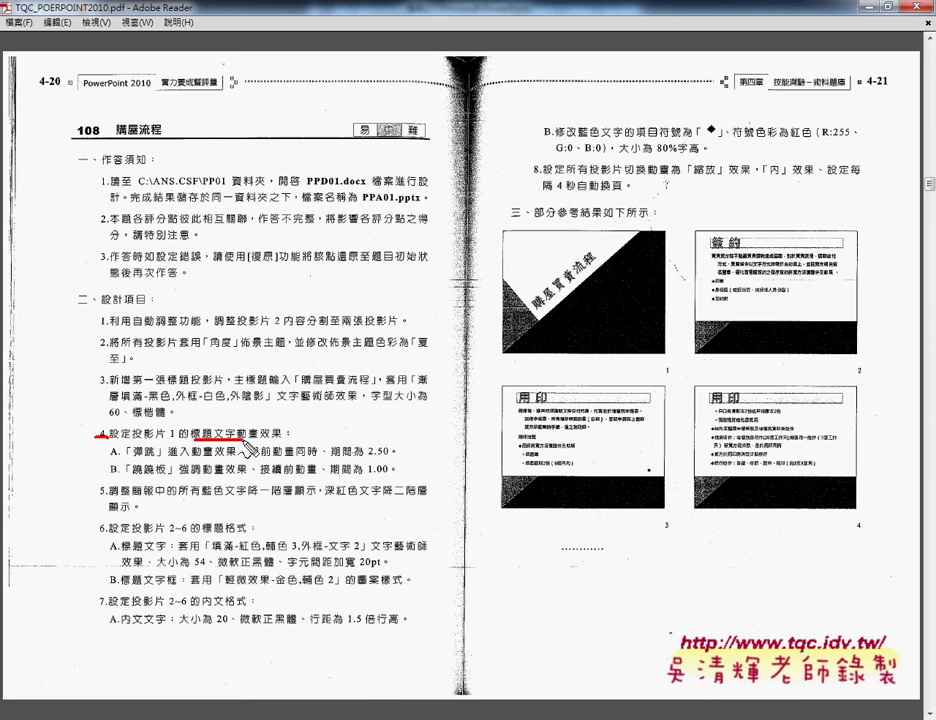
mouse_move(132, 457)
left_mouse_down()
mouse_move(197, 458)
mouse_move(180, 459)
mouse_move(181, 470)
left_mouse_up()
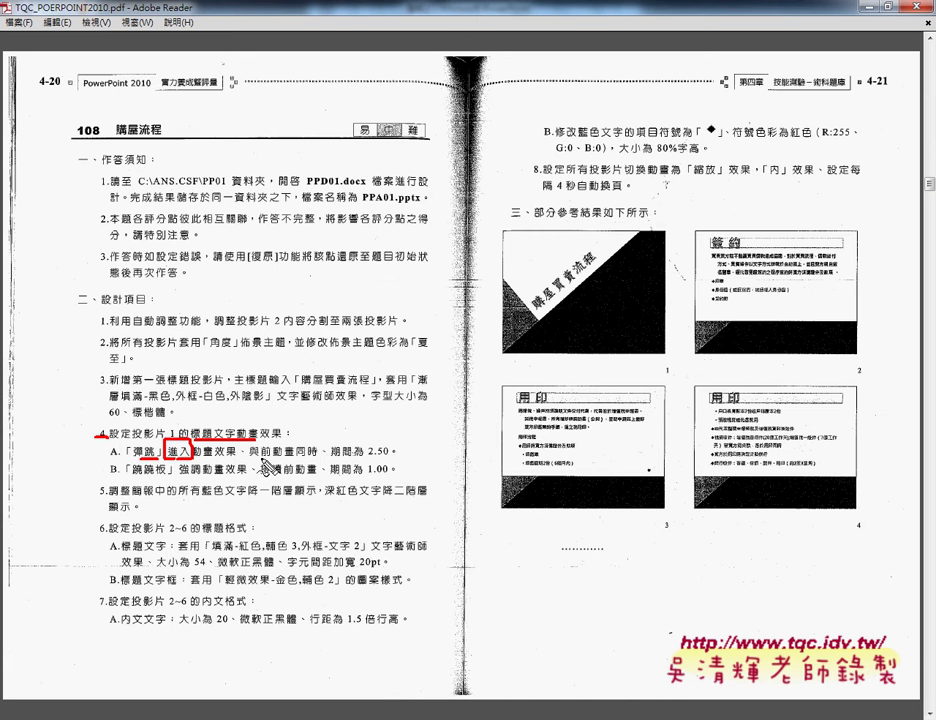
left_click_drag(261, 460, 388, 461)
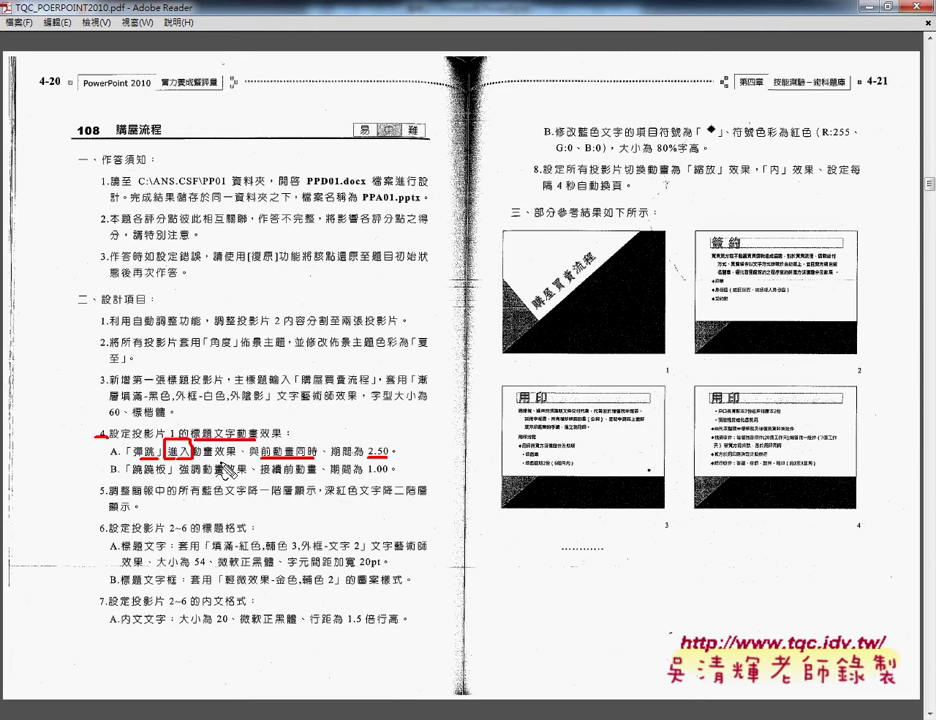
key("Escape")
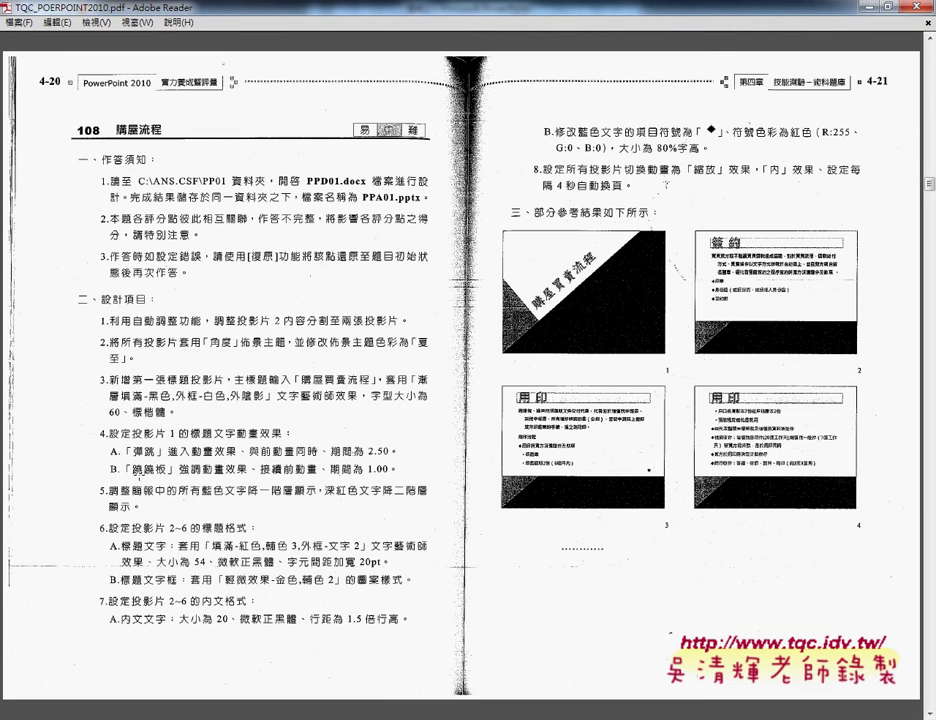
left_click(869, 9)
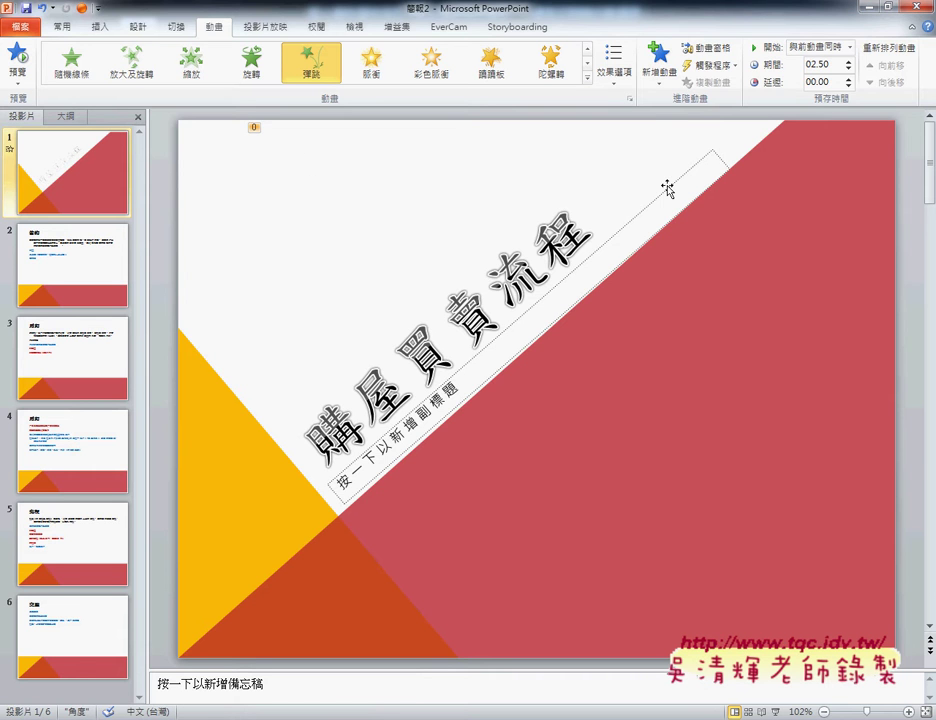
Step: Add the 蹺蹺板 (Teeter) emphasis to the title, starting 接續前動畫 (After Previous)
left_click(662, 72)
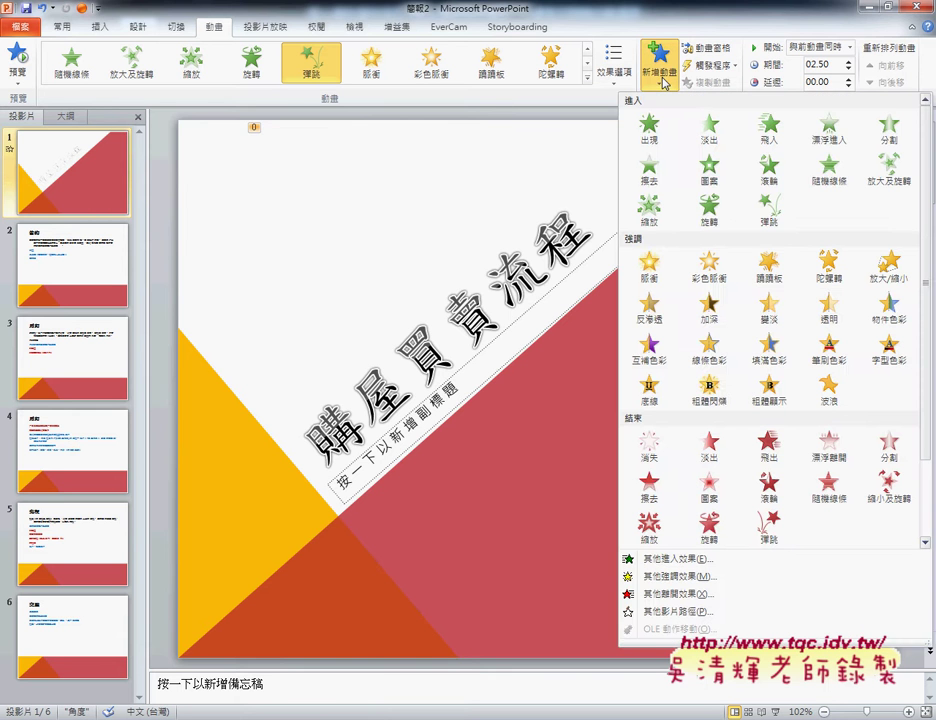
left_click(779, 280)
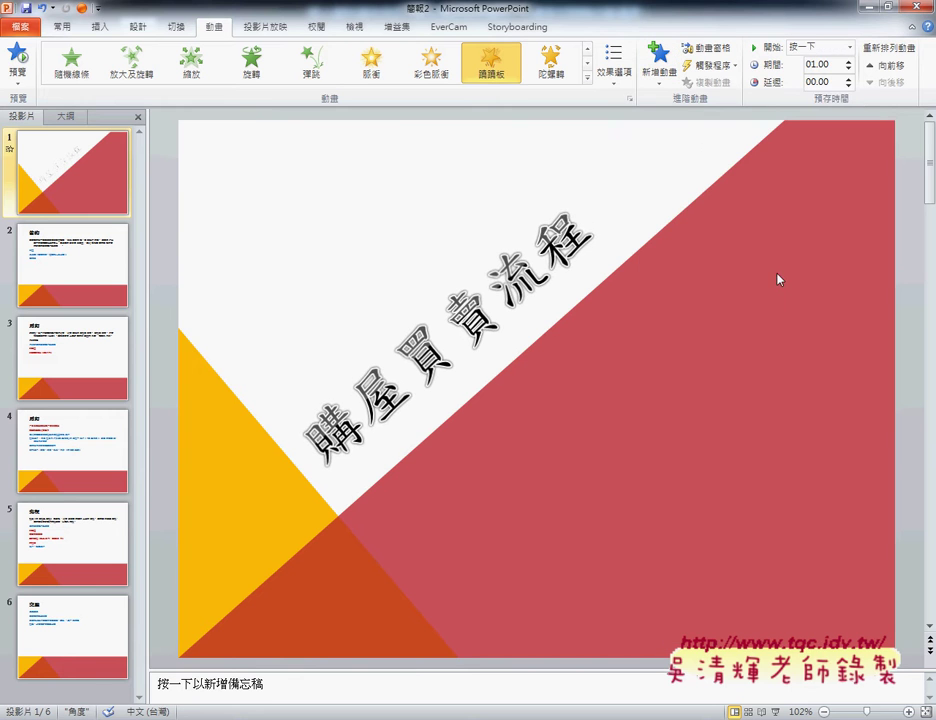
left_click(815, 48)
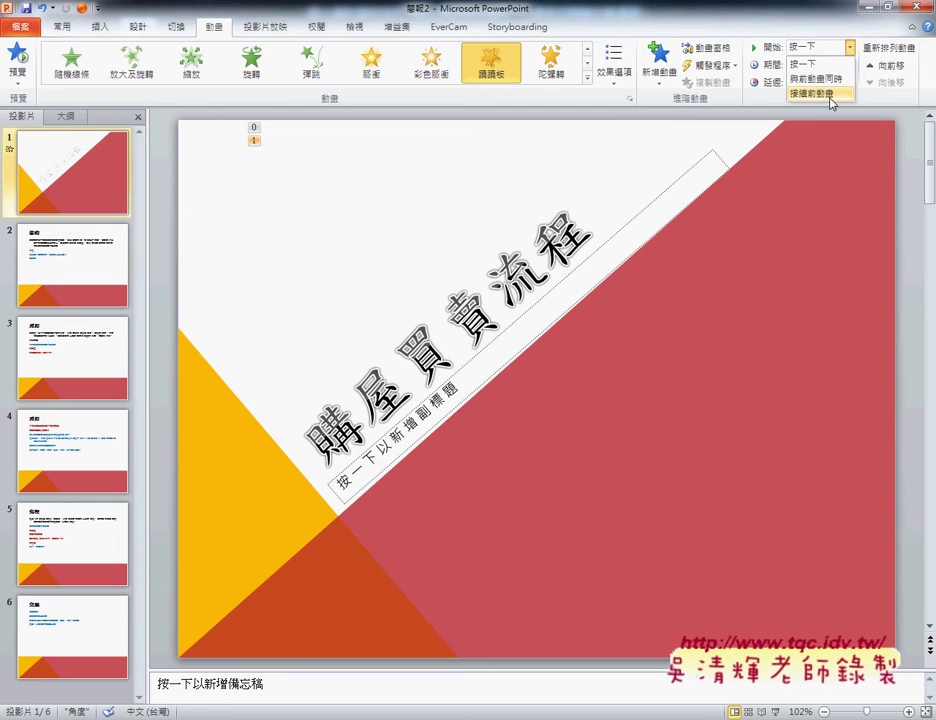
left_click(831, 96)
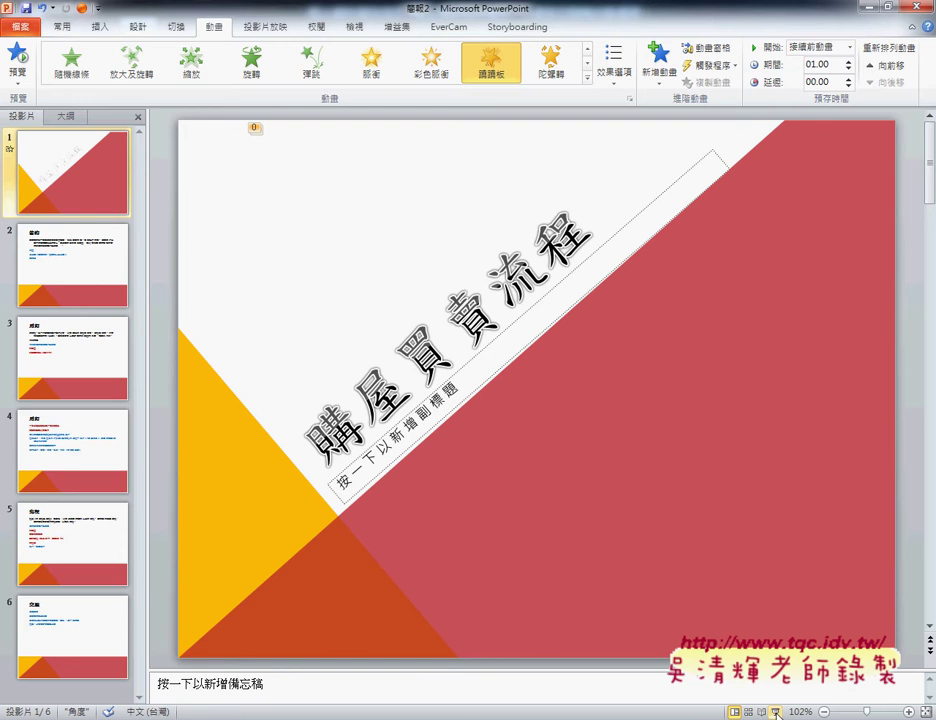
left_click(775, 712)
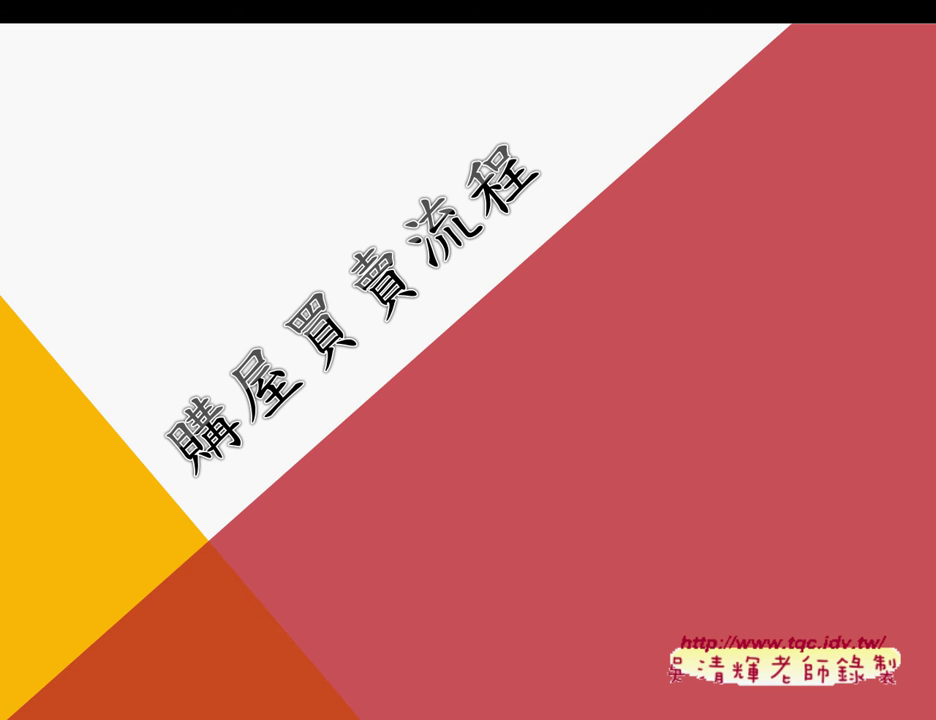
key("Escape")
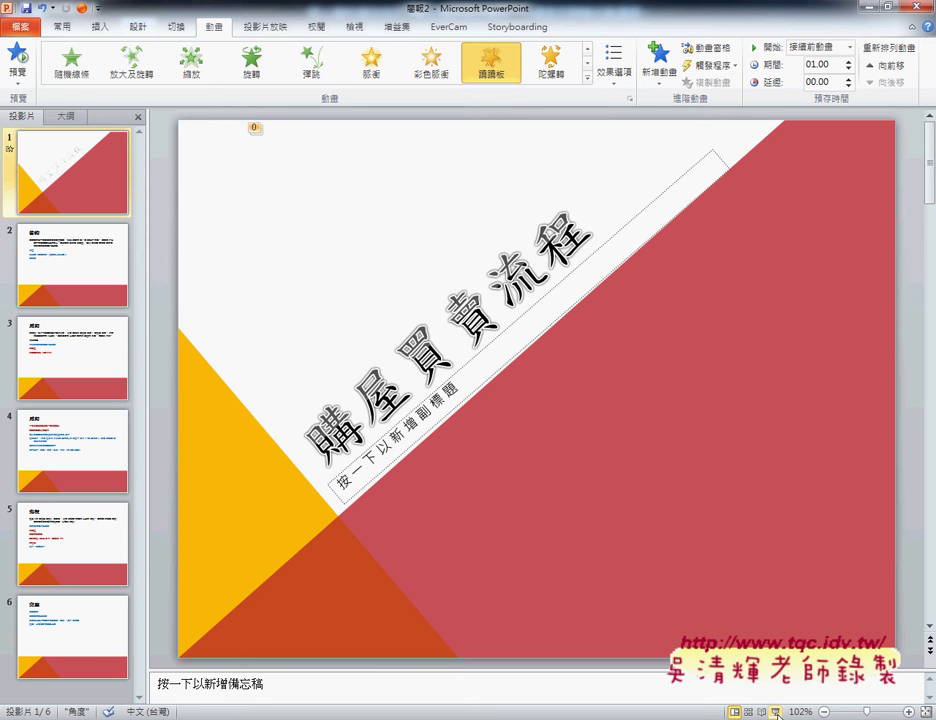
left_click(776, 712)
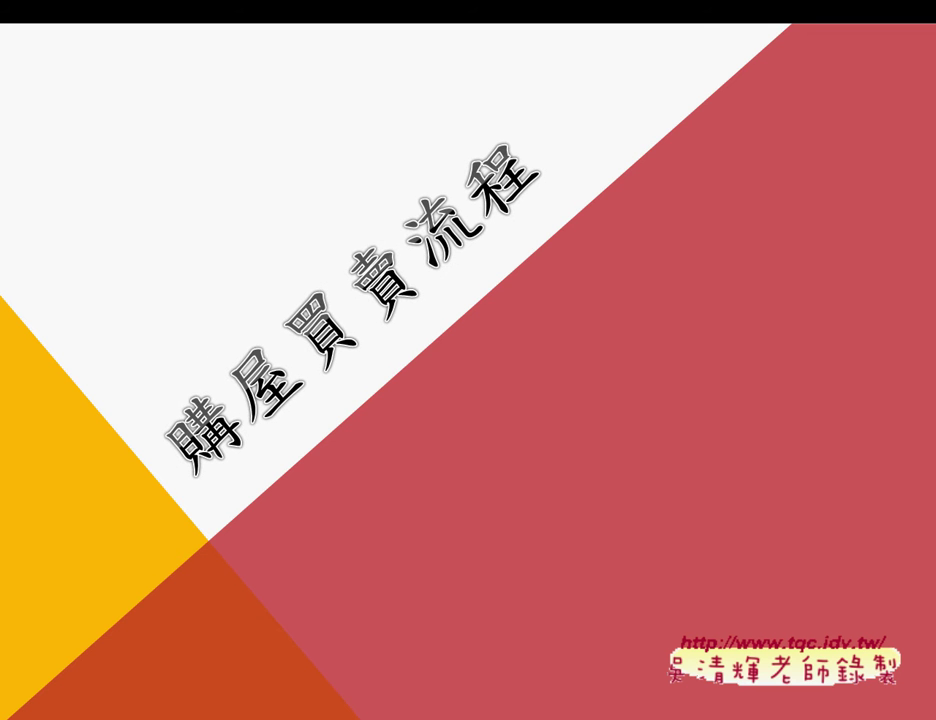
key("Escape")
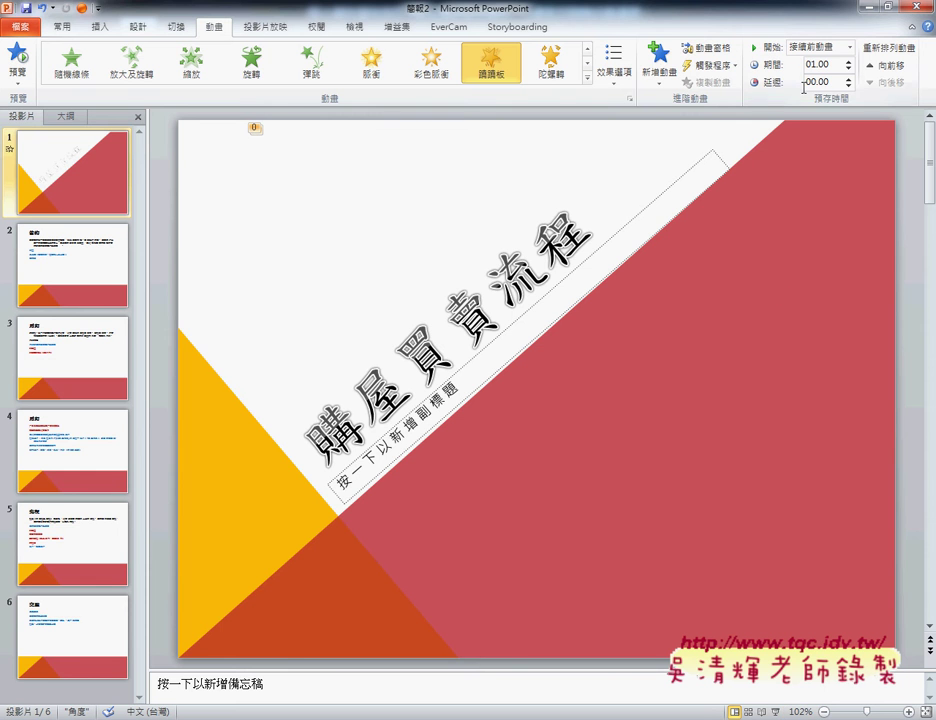
Step: Remove the title's 蹺蹺板 emphasis and 彈跳 entrance animations, then reselect the whole title box
left_click(713, 52)
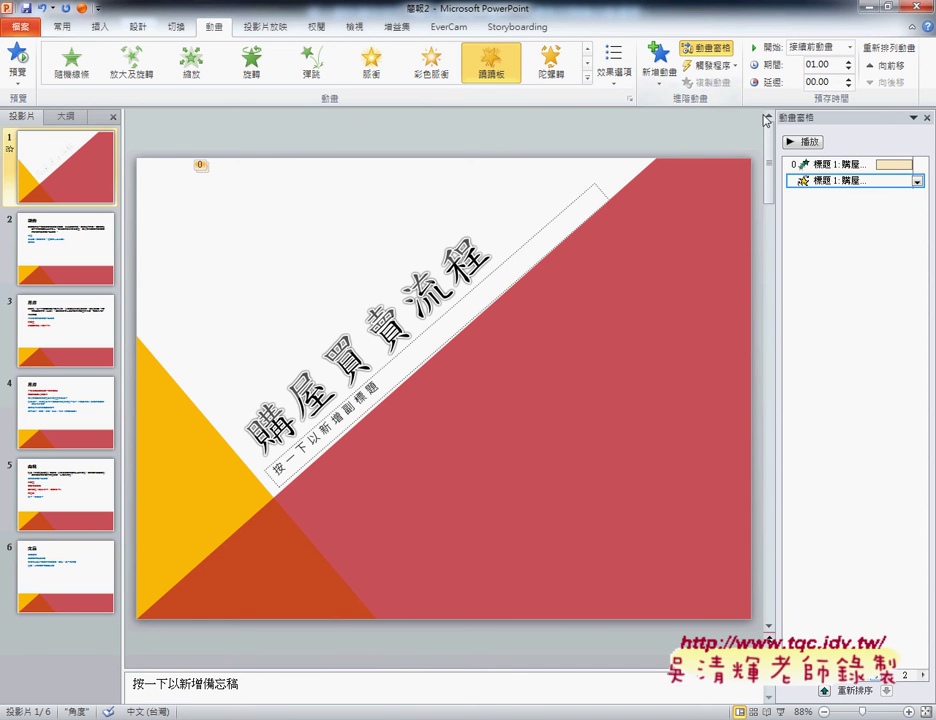
left_click(917, 181)
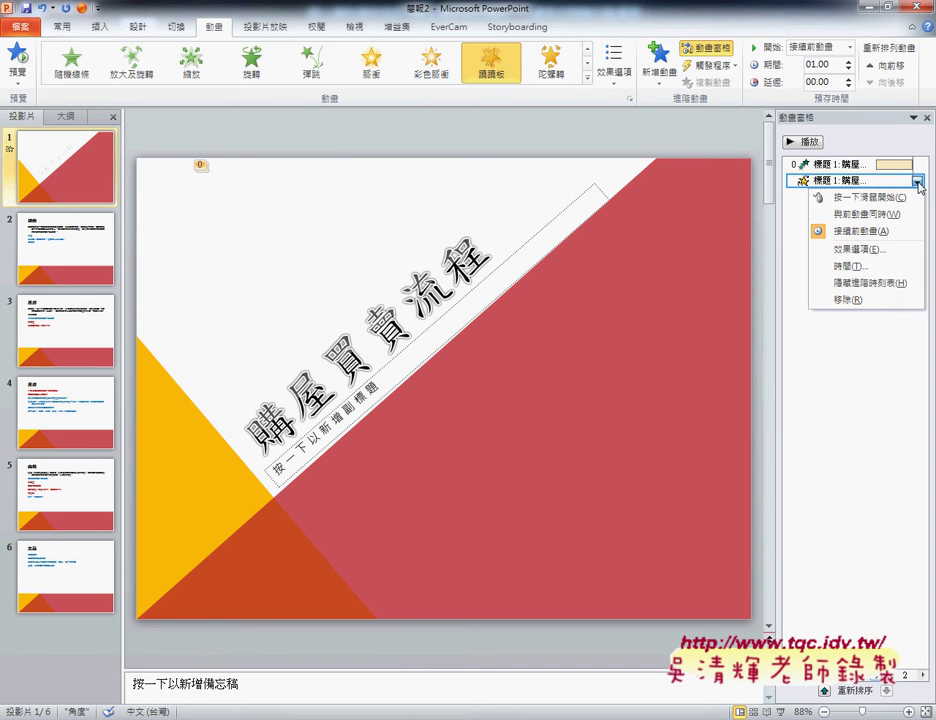
left_click(872, 304)
left_click(917, 164)
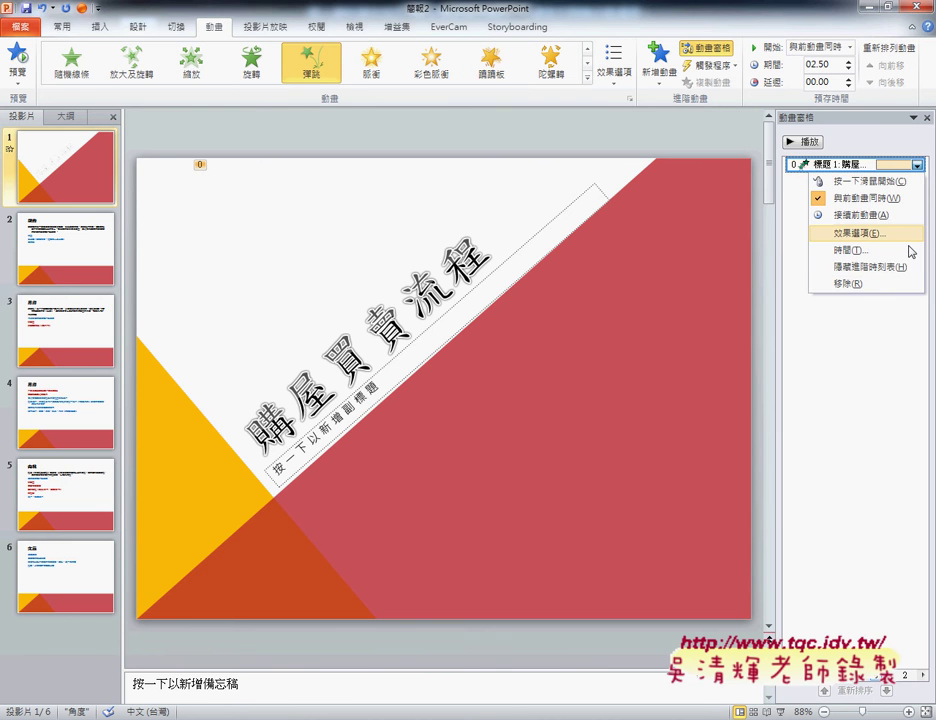
left_click(906, 283)
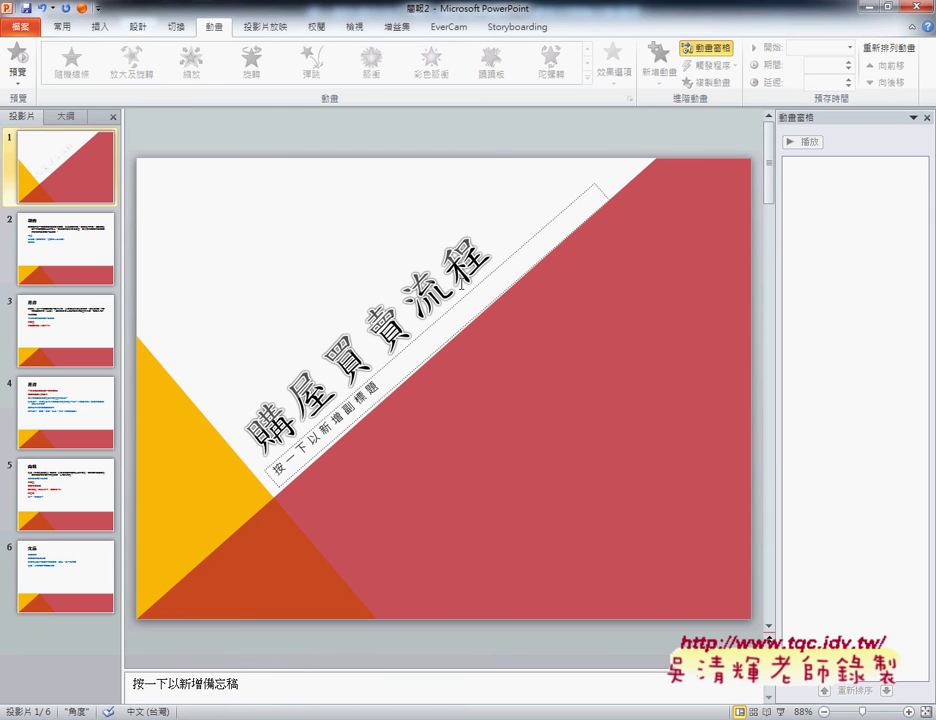
left_click(420, 236)
left_click(416, 234)
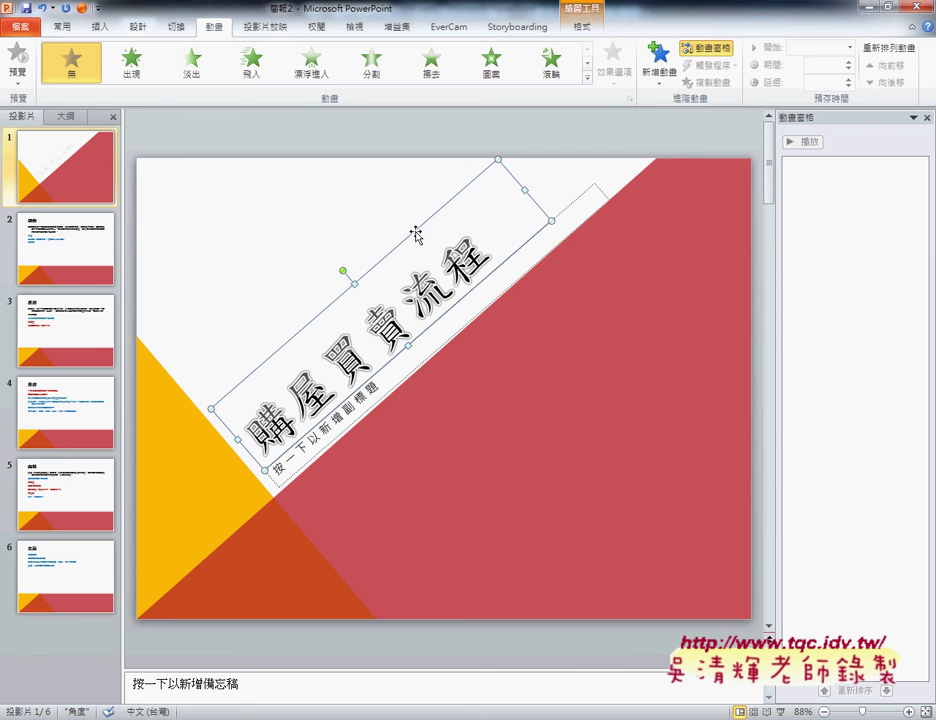
Step: Open the Add Animation gallery, then bring the exercise 108 PDF back up in Adobe Reader
left_click(657, 75)
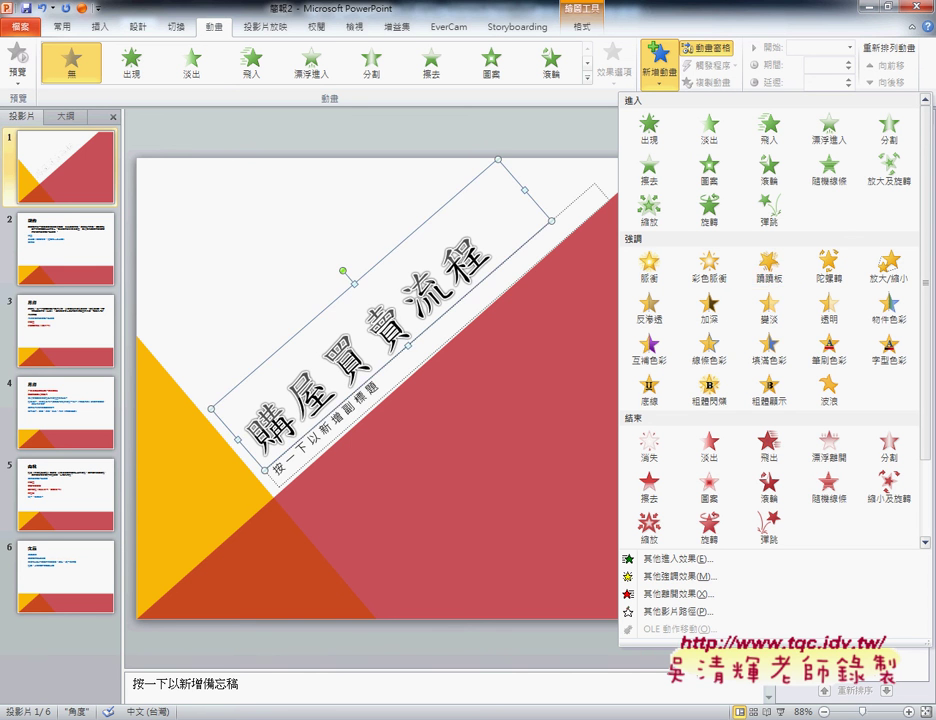
key("alt+Tab")
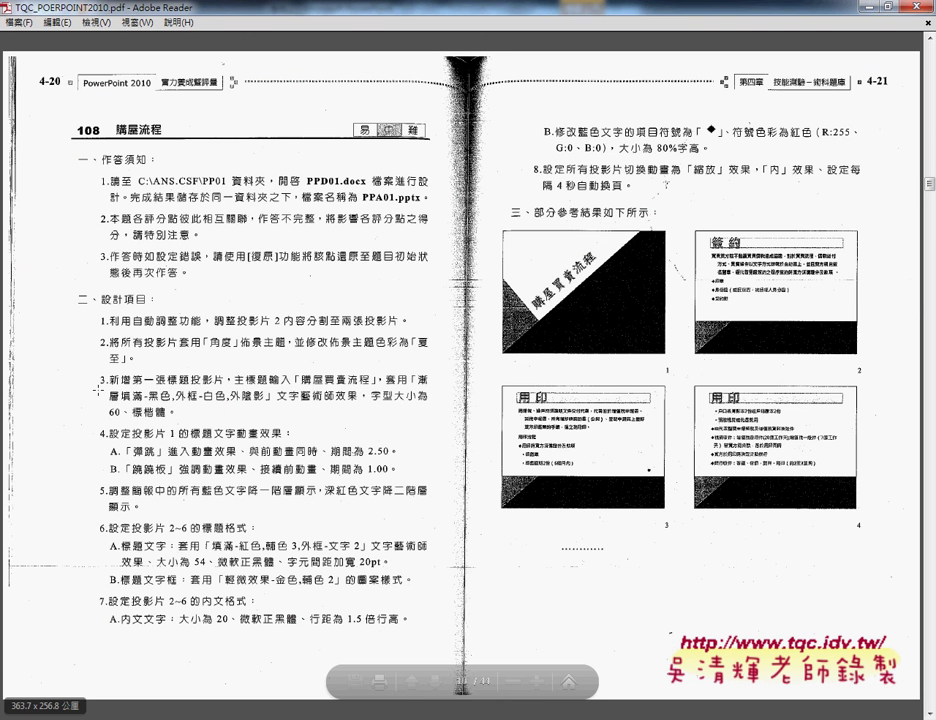